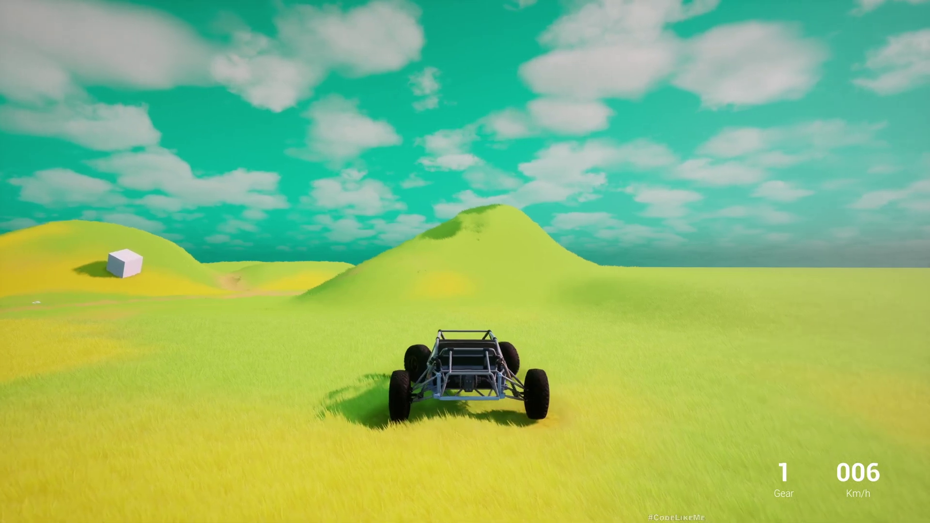
{"action": "key", "text": "w"}
{"action": "key", "text": "a"}
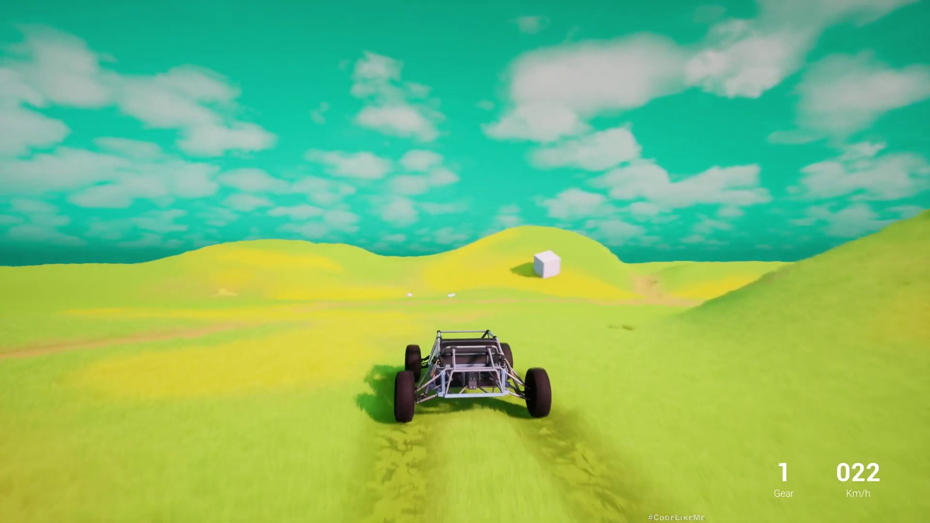
{"action": "key", "text": "a"}
{"action": "key", "text": "w"}
{"action": "key", "text": "d"}
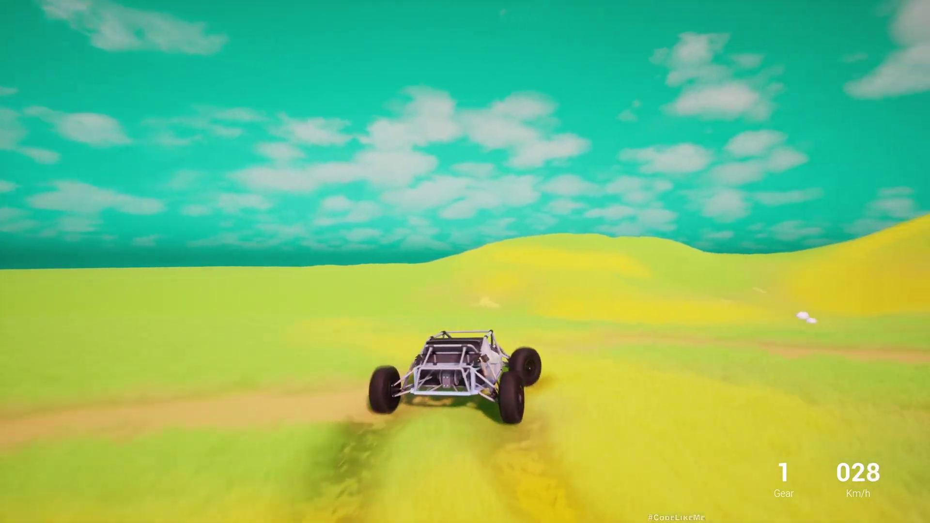
{"action": "key", "text": "d"}
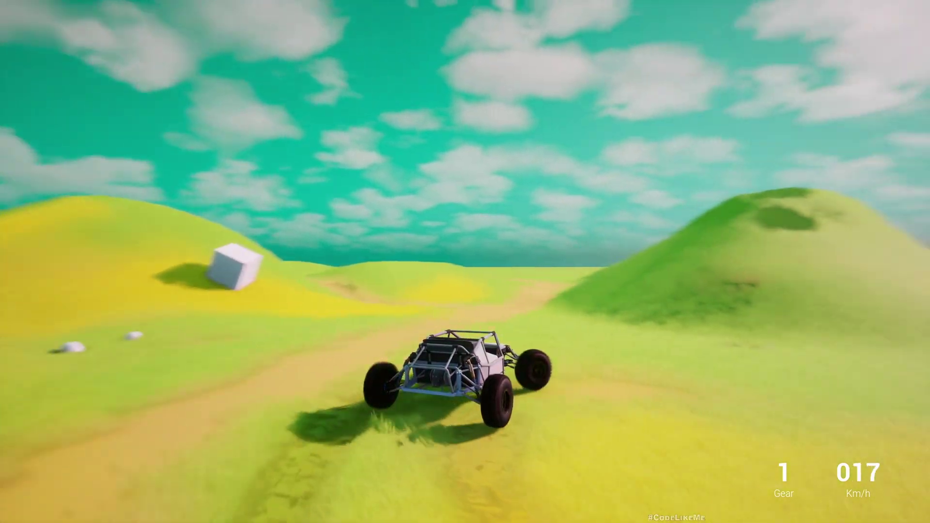
{"action": "key", "text": "d"}
{"action": "key", "text": "w"}
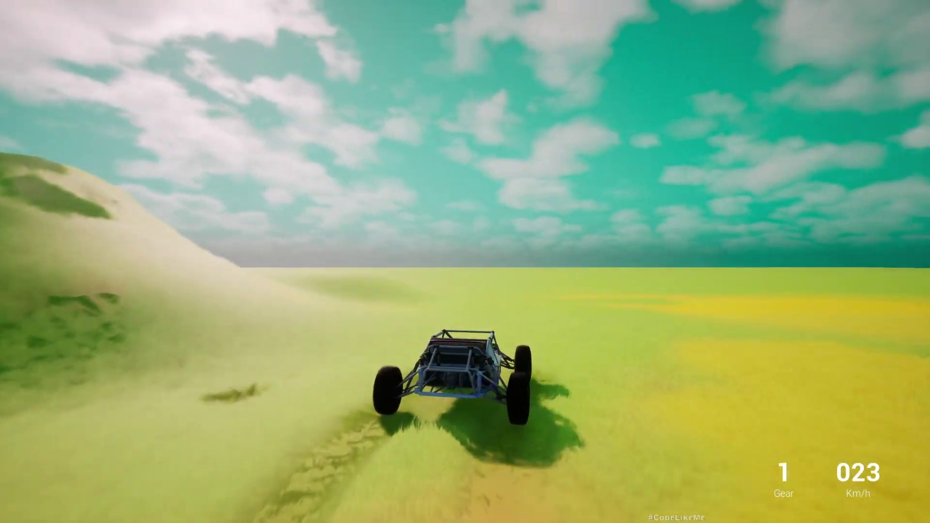
{"action": "key", "text": "d"}
{"action": "key", "text": "w"}
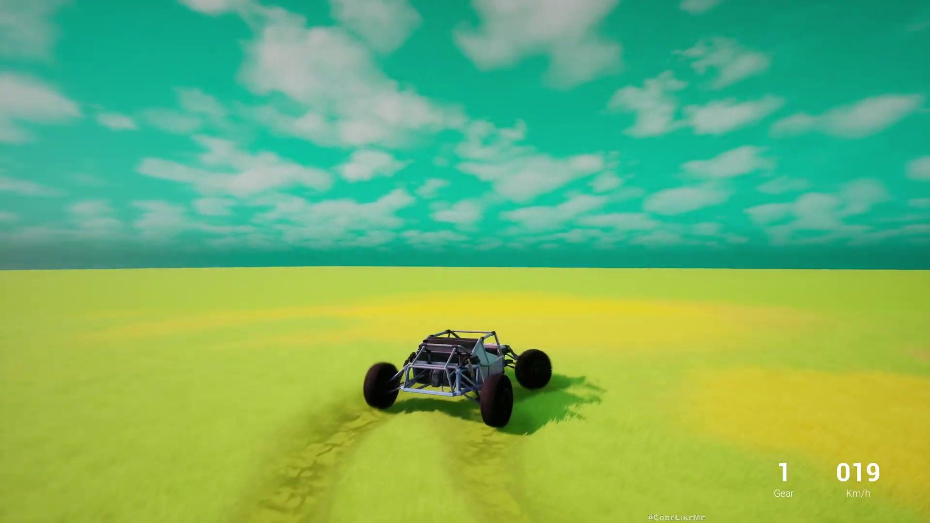
{"action": "key", "text": "a"}
{"action": "key", "text": "w"}
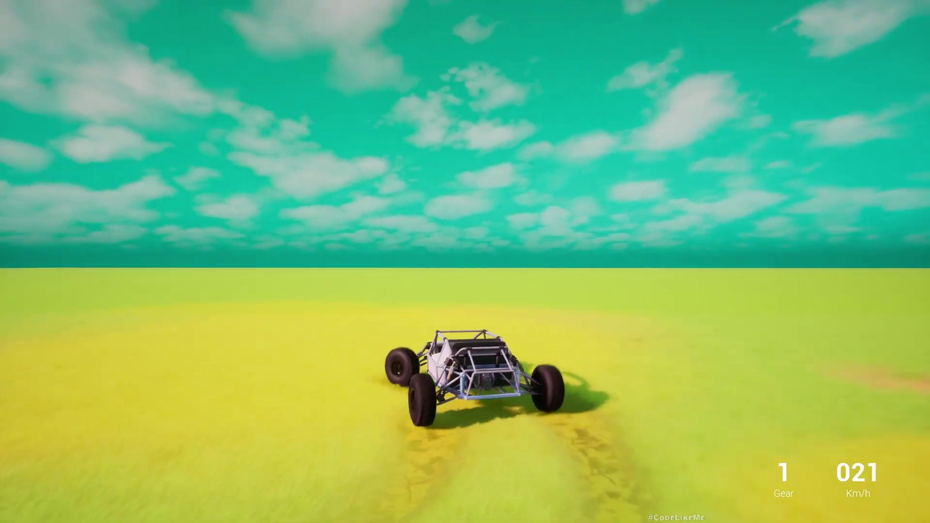
{"action": "key", "text": "a"}
{"action": "key", "text": "w"}
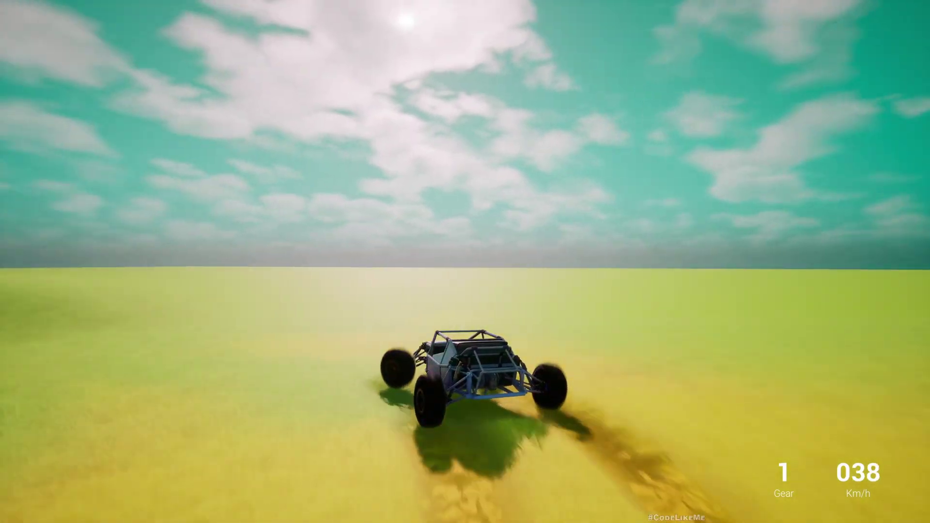
{"action": "key", "text": "a"}
{"action": "key", "text": "w"}
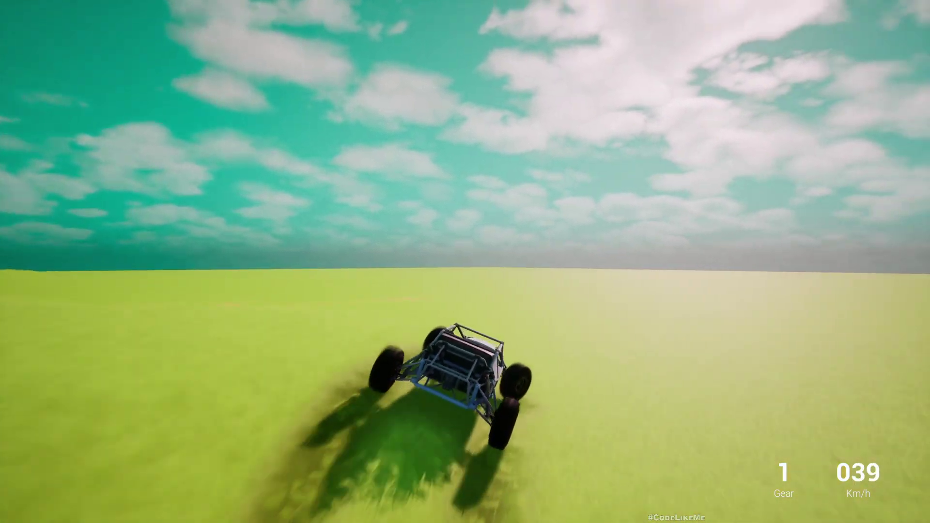
{"action": "key", "text": "d"}
{"action": "key", "text": "s"}
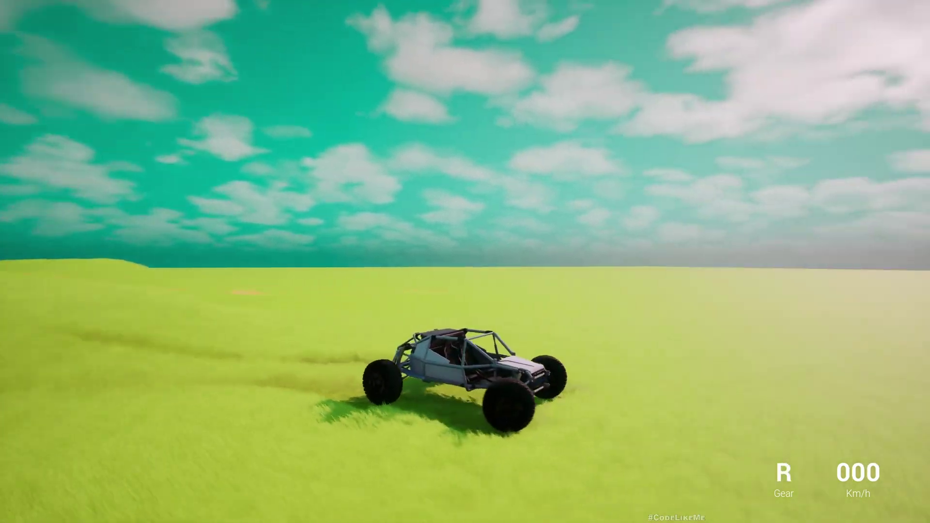
{"action": "key", "text": "w"}
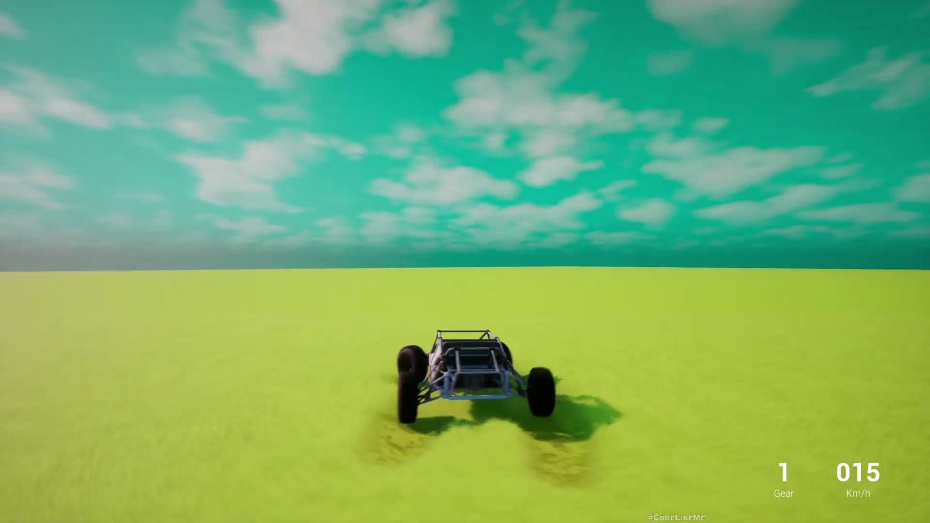
{"action": "key", "text": "a"}
{"action": "key", "text": "s"}
{"action": "key", "text": "w"}
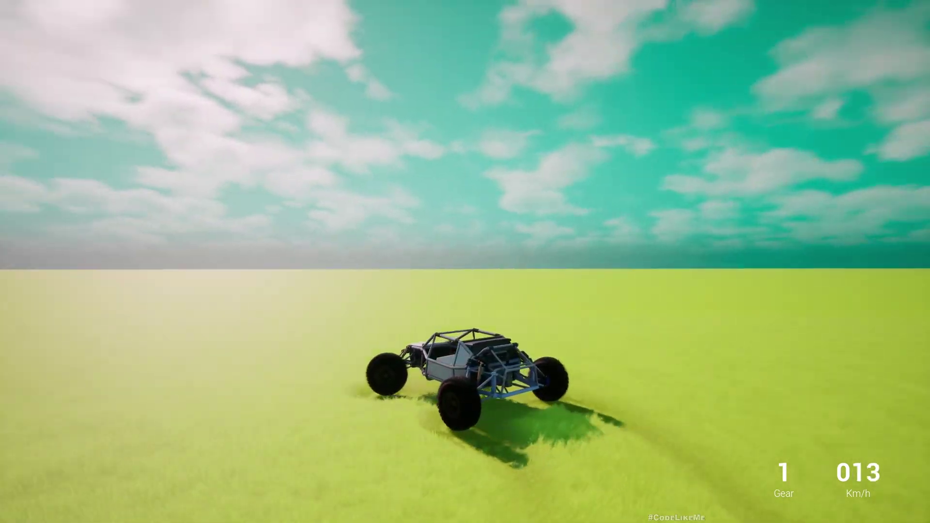
{"action": "key", "text": "d"}
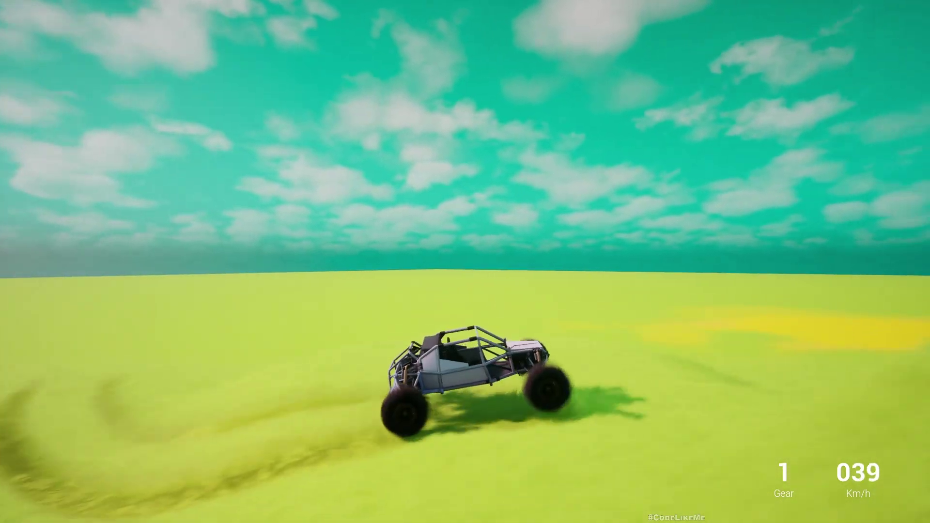
{"action": "key", "text": "a"}
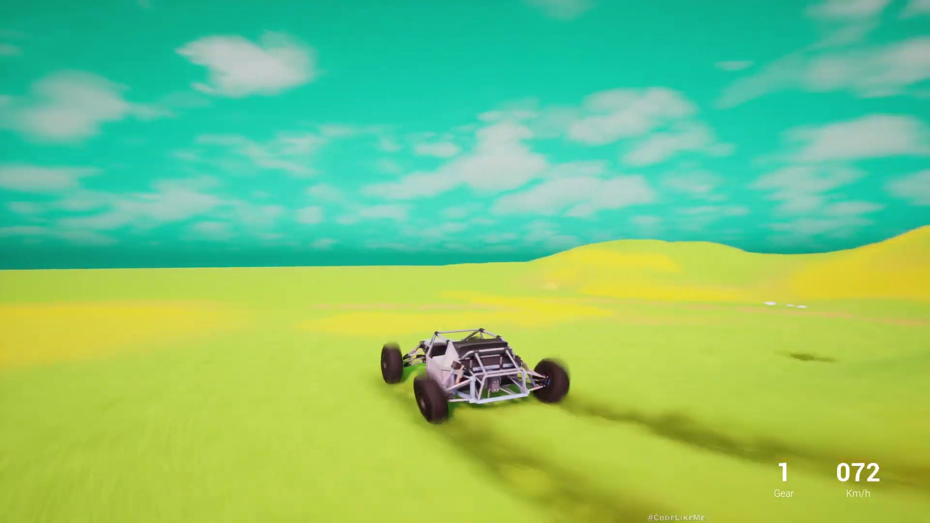
{"action": "key", "text": "a"}
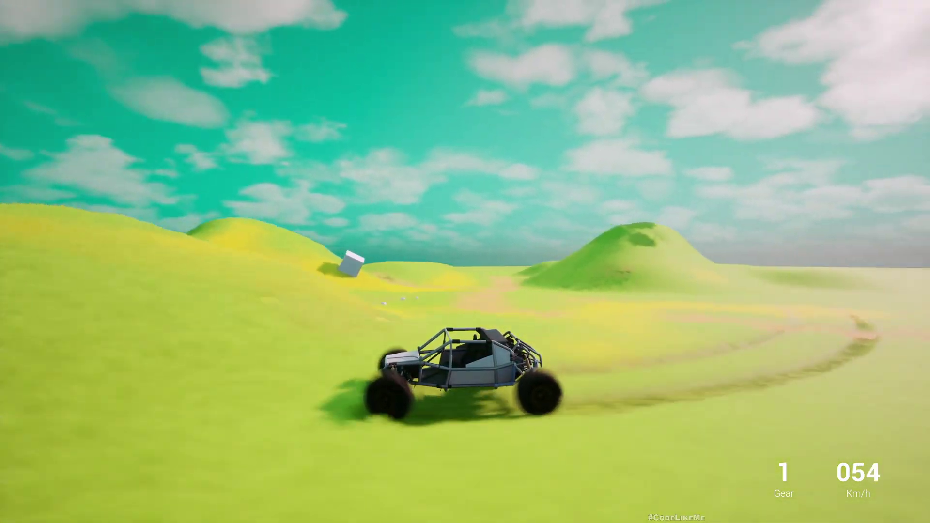
{"action": "key", "text": "d"}
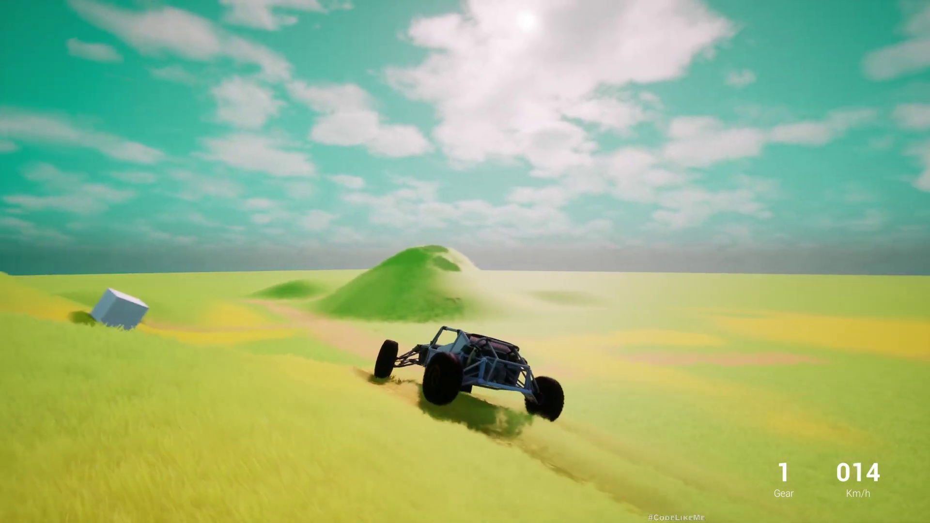
{"action": "key", "text": "w"}
{"action": "key", "text": "a"}
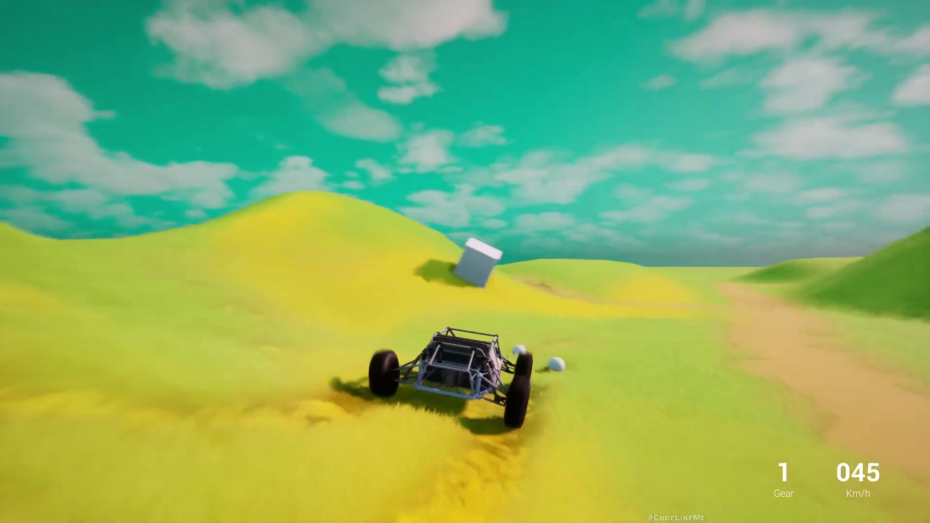
{"action": "key", "text": "d"}
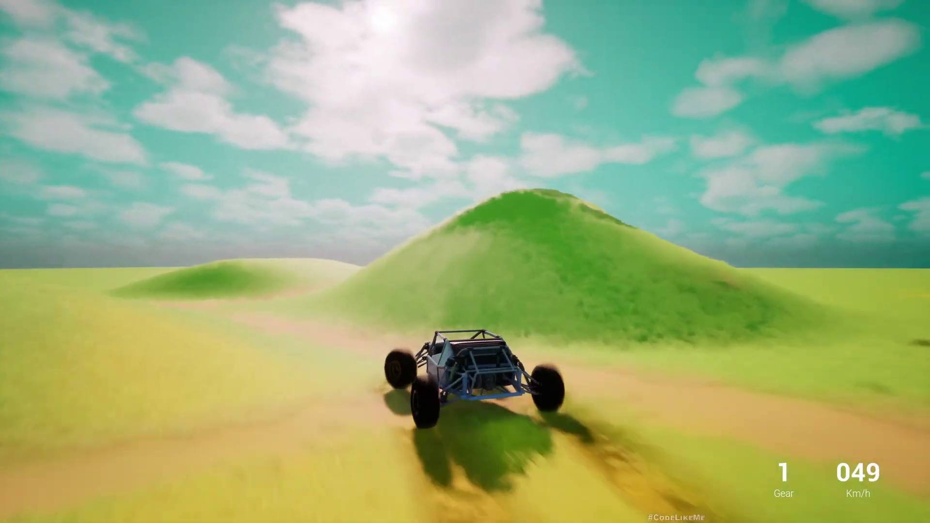
{"action": "key", "text": "a"}
{"action": "key", "text": "d"}
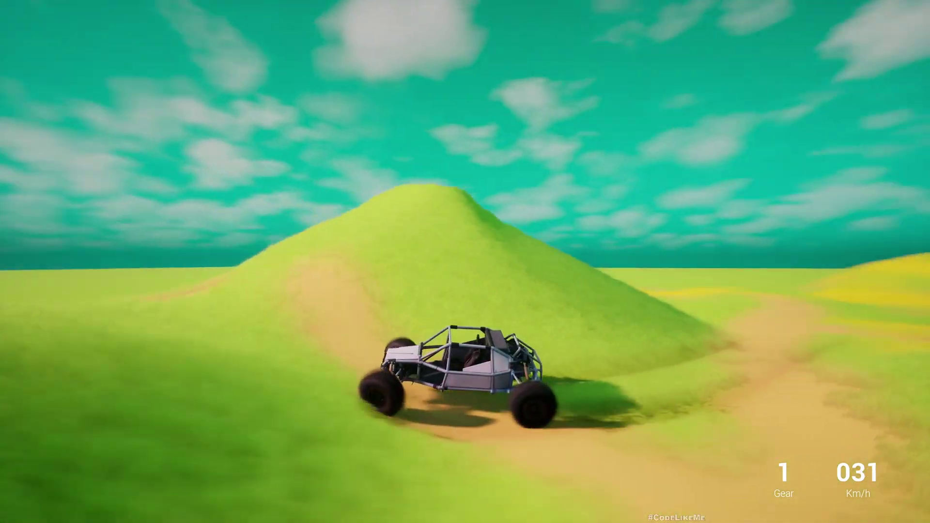
{"action": "key", "text": "a"}
{"action": "key", "text": "w"}
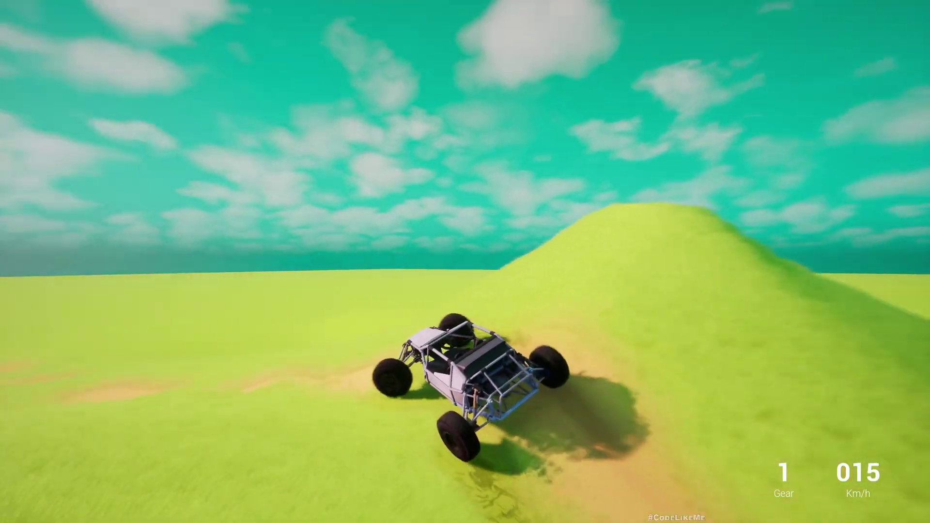
{"action": "key", "text": "w"}
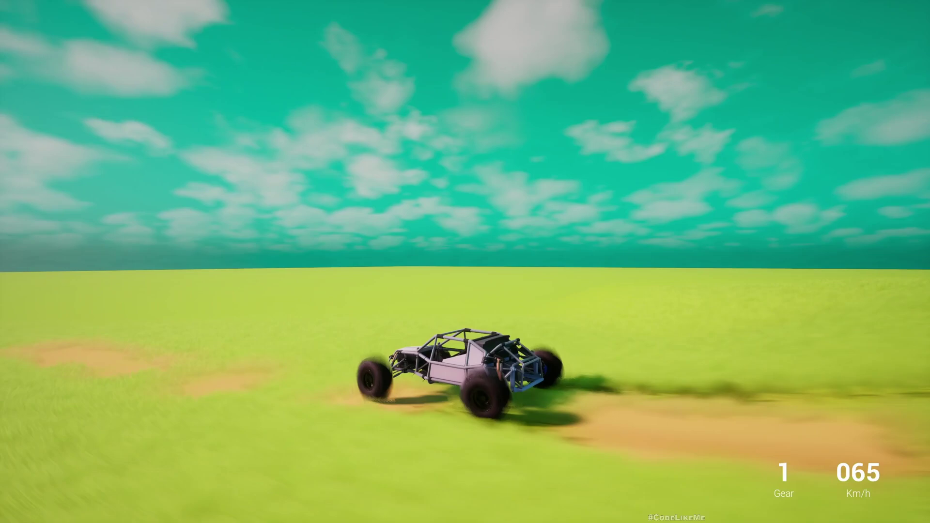
{"action": "key", "text": "d"}
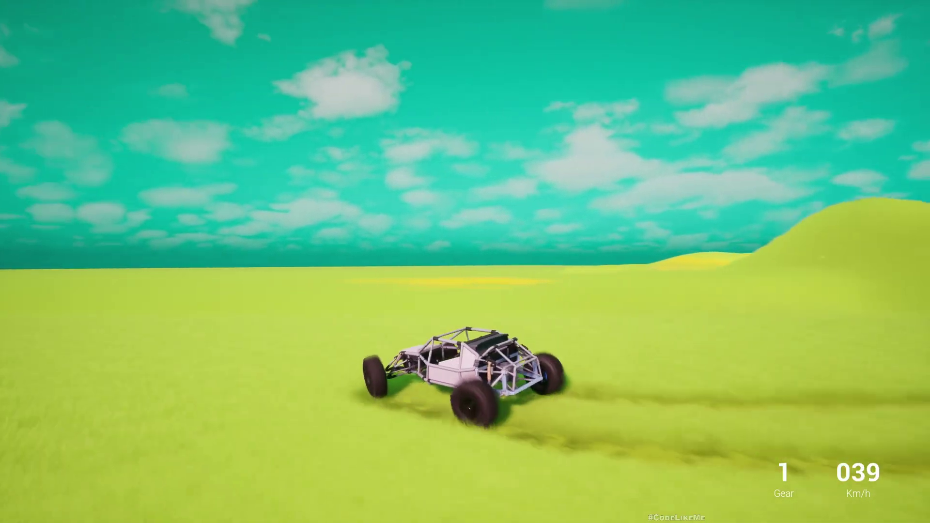
{"action": "key", "text": "a"}
{"action": "key", "text": "w"}
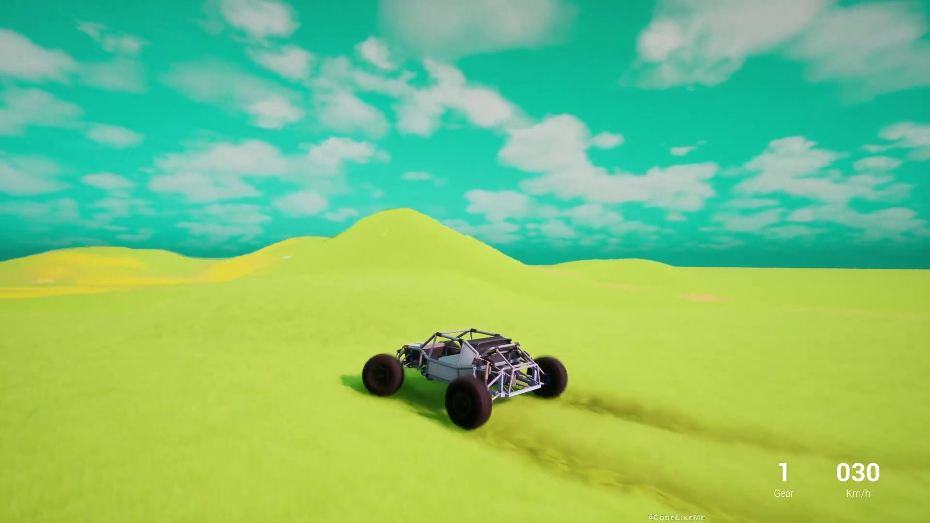
{"action": "key", "text": "a"}
{"action": "key", "text": "w"}
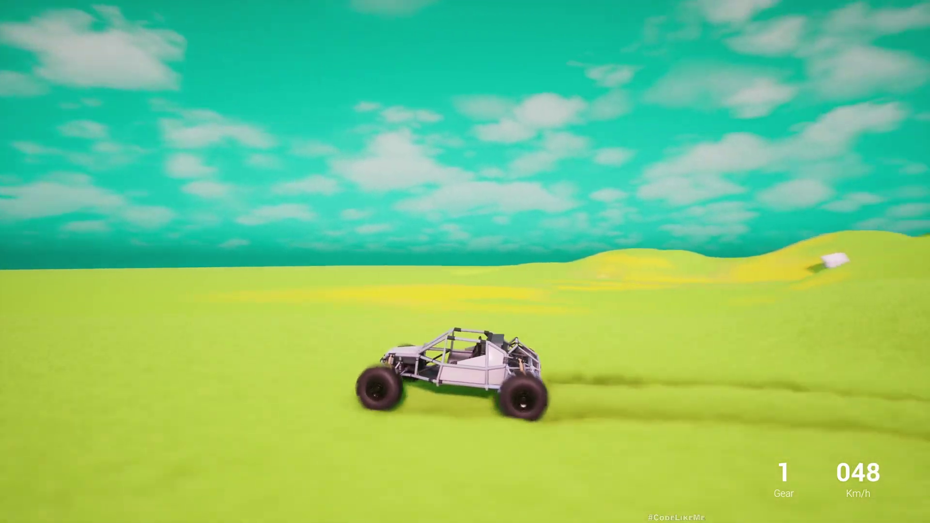
{"action": "key", "text": "d"}
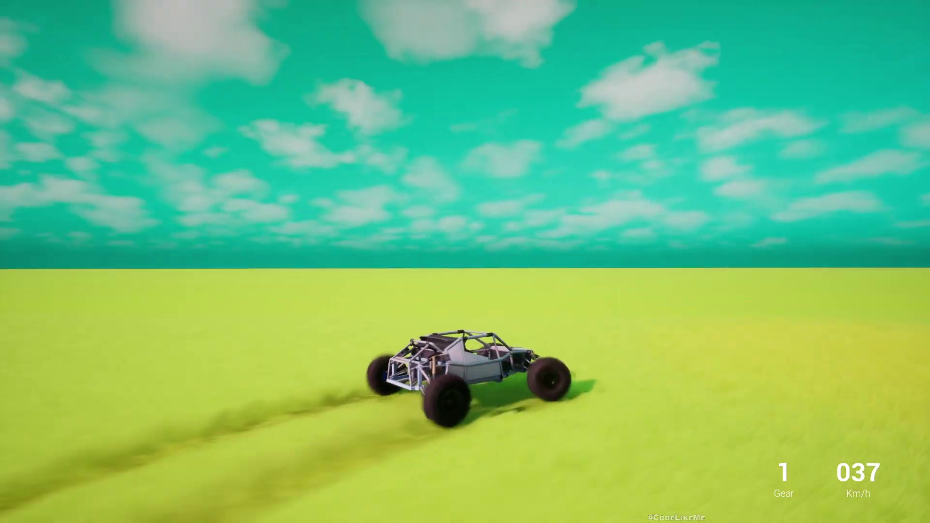
{"action": "key", "text": "s"}
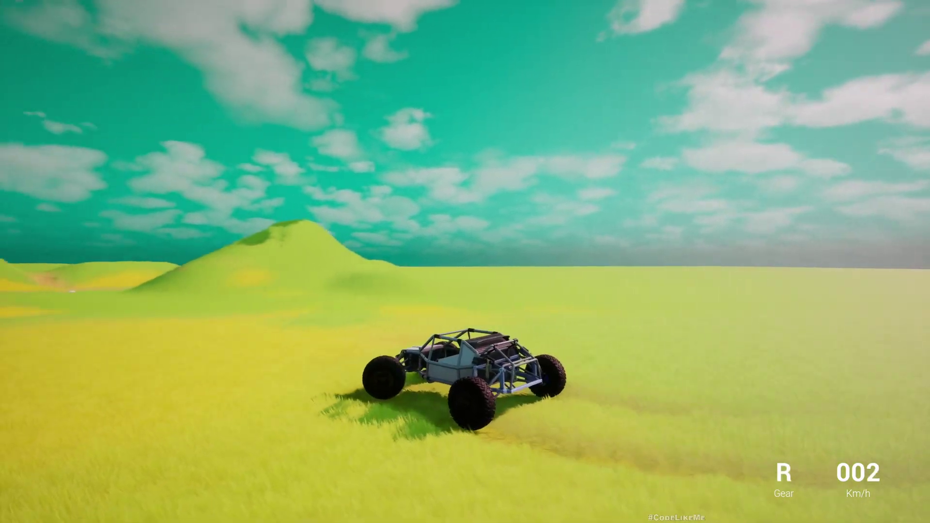
{"action": "key", "text": "w"}
{"action": "key", "text": "s"}
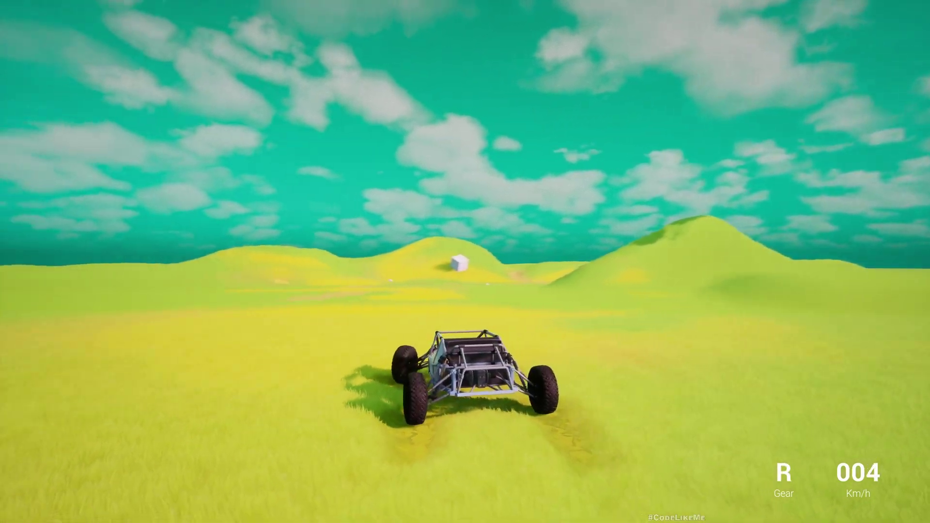
{"action": "key", "text": "s"}
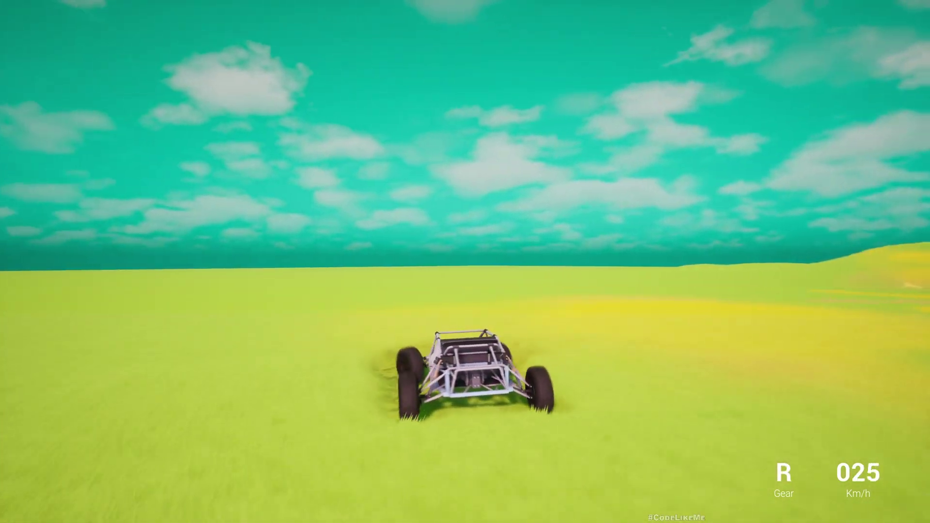
{"action": "key", "text": "w"}
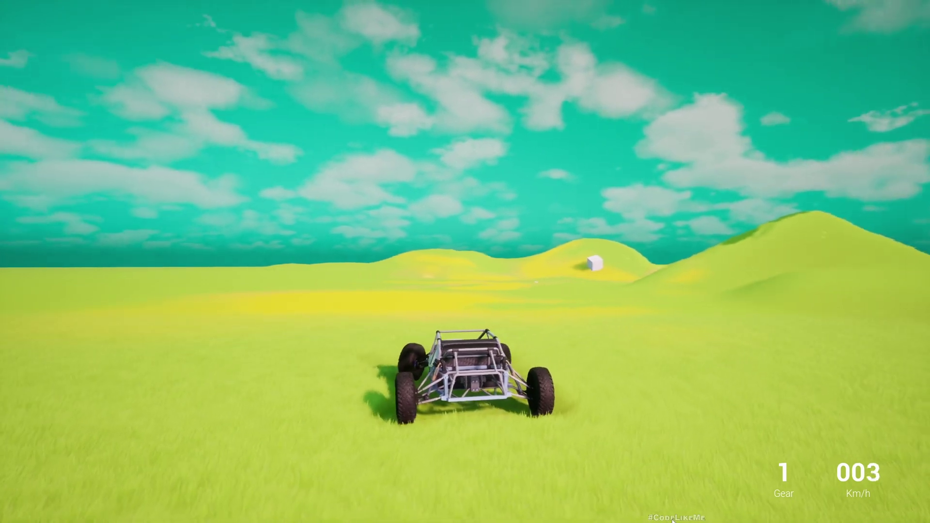
{"action": "key", "text": "w"}
{"action": "key", "text": "d"}
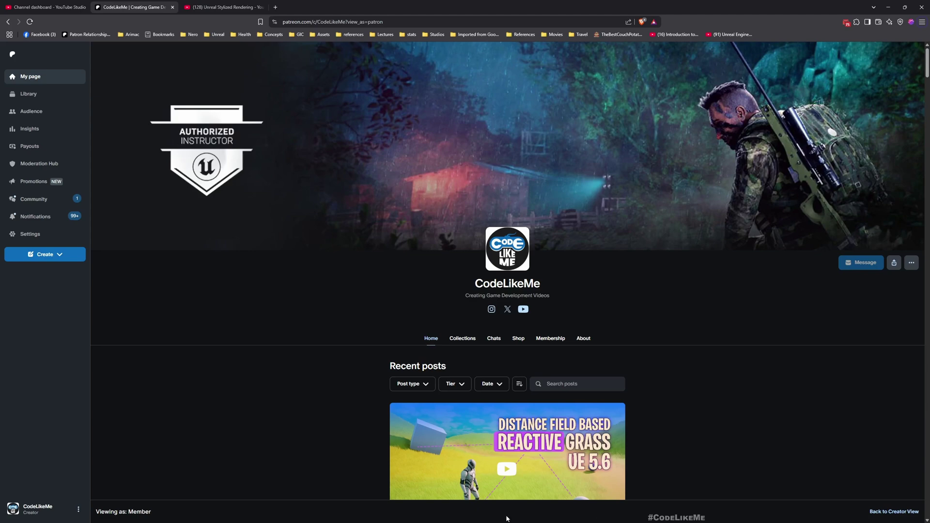
Step: Look through the Distance Field Based Reactive Grass post on the CodeLikeMe Patreon page, including its description and attached project archive
{"action": "scroll", "coordinate": [281, 308], "scroll_direction": "down", "scroll_amount": 2}
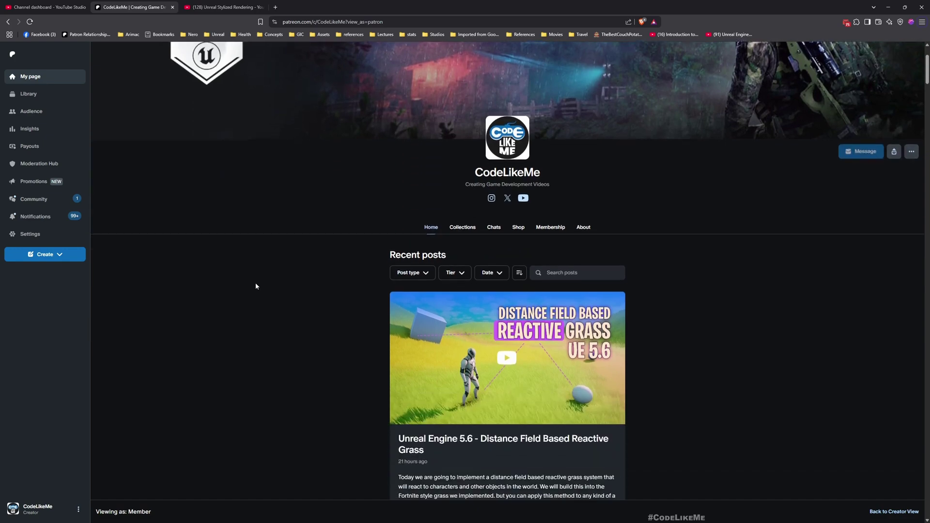
{"action": "scroll", "coordinate": [255, 286], "scroll_direction": "down", "scroll_amount": 1}
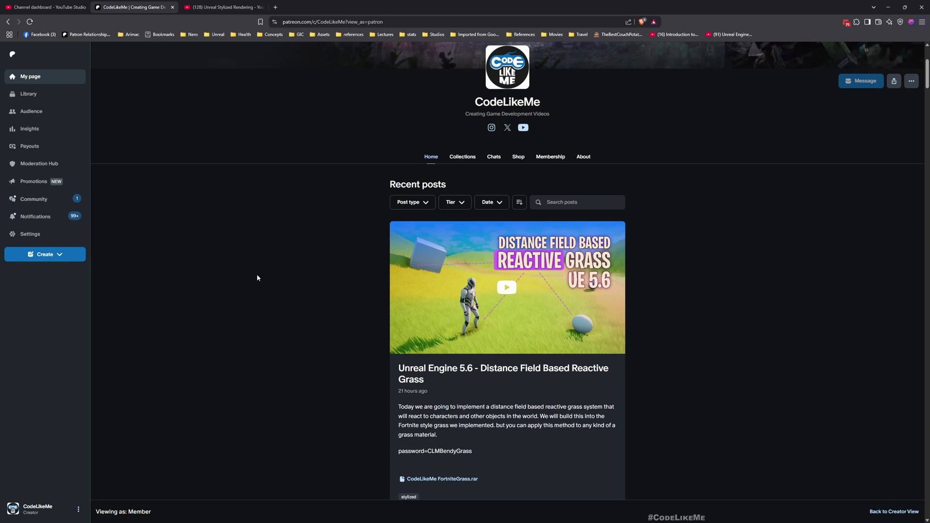
{"action": "scroll", "coordinate": [260, 276], "scroll_direction": "down", "scroll_amount": 1}
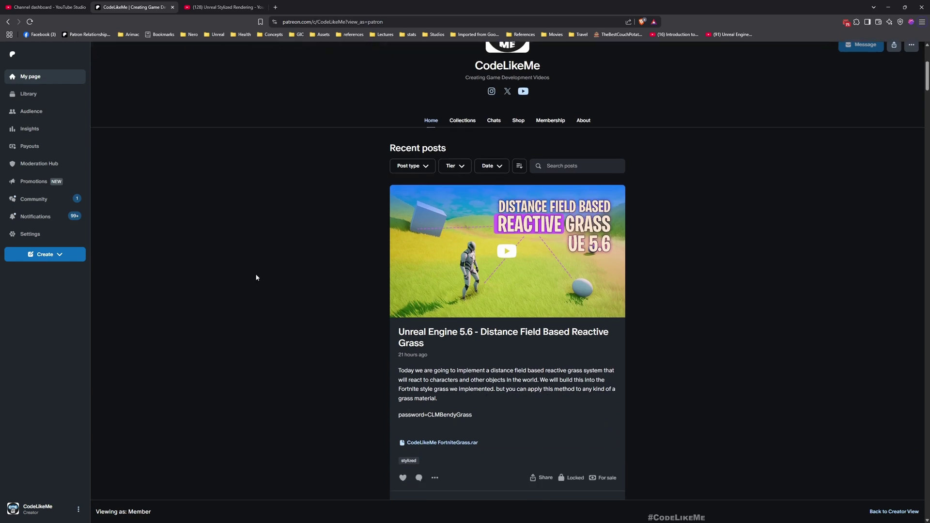
{"action": "scroll", "coordinate": [269, 281], "scroll_direction": "down", "scroll_amount": 1}
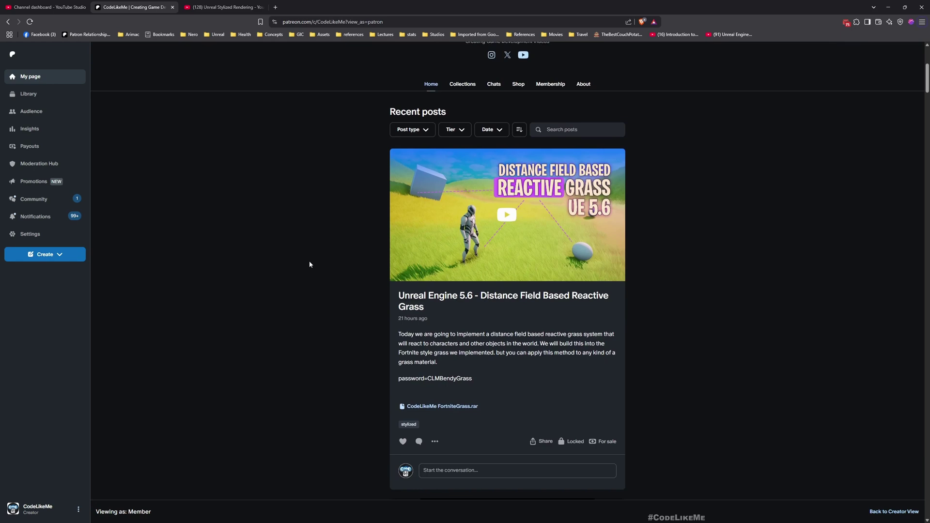
{"action": "scroll", "coordinate": [310, 264], "scroll_direction": "down", "scroll_amount": 2}
Step: Switch to the YouTube playlist Unreal Stylized Rendering and look over its list of videos
{"action": "key", "text": "ctrl+Tab"}
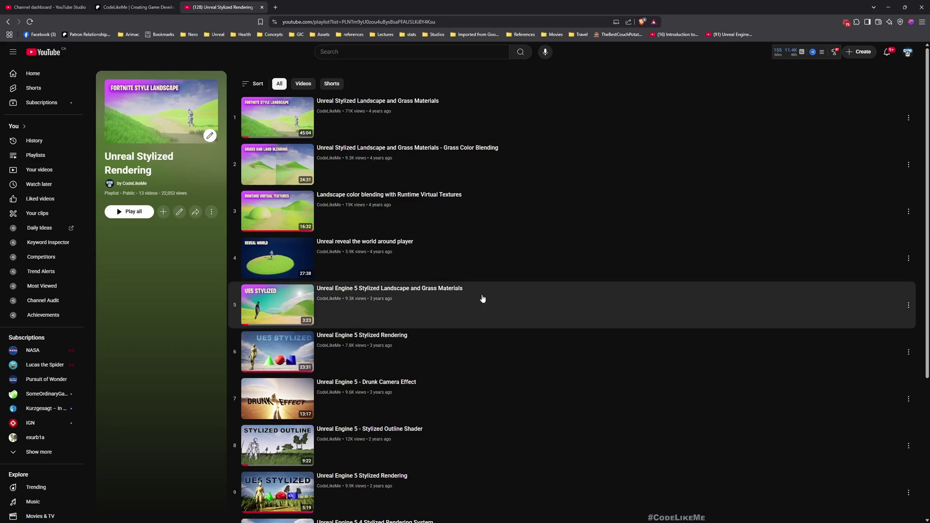
{"action": "scroll", "coordinate": [487, 271], "scroll_direction": "down", "scroll_amount": 4}
{"action": "scroll", "coordinate": [477, 376], "scroll_direction": "up", "scroll_amount": 4}
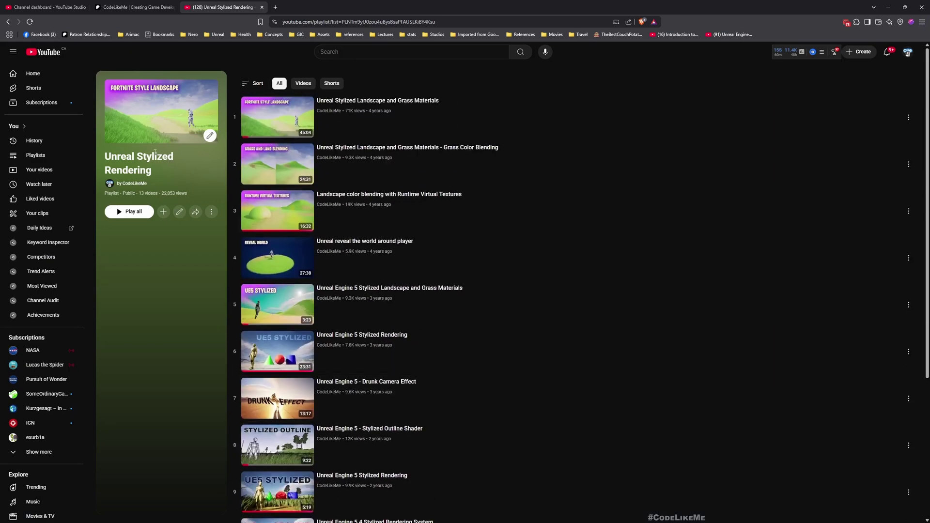
Step: Look through the Unreal Stylized Rendering playlist from its oldest landscape video down to the Unreal Engine 5.6 entries
{"action": "scroll", "coordinate": [480, 355], "scroll_direction": "down", "scroll_amount": 4}
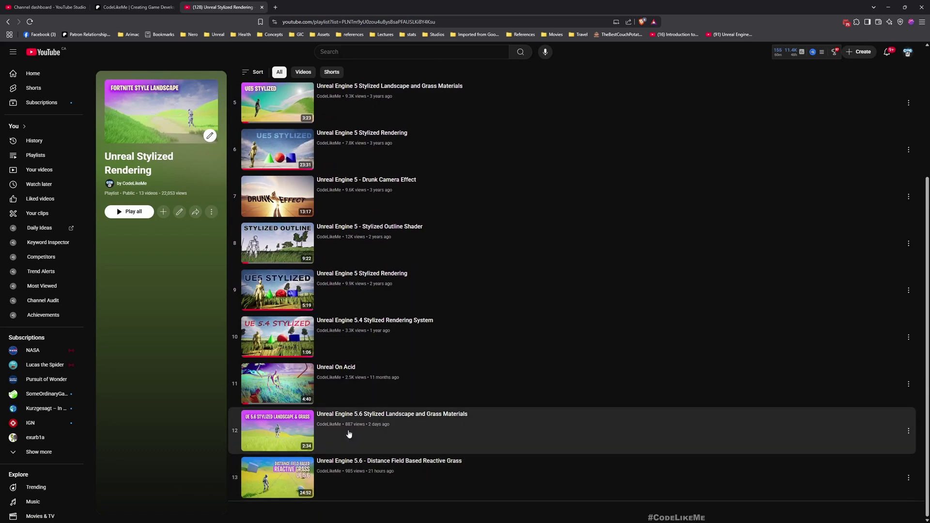
{"action": "scroll", "coordinate": [384, 434], "scroll_direction": "up", "scroll_amount": 4}
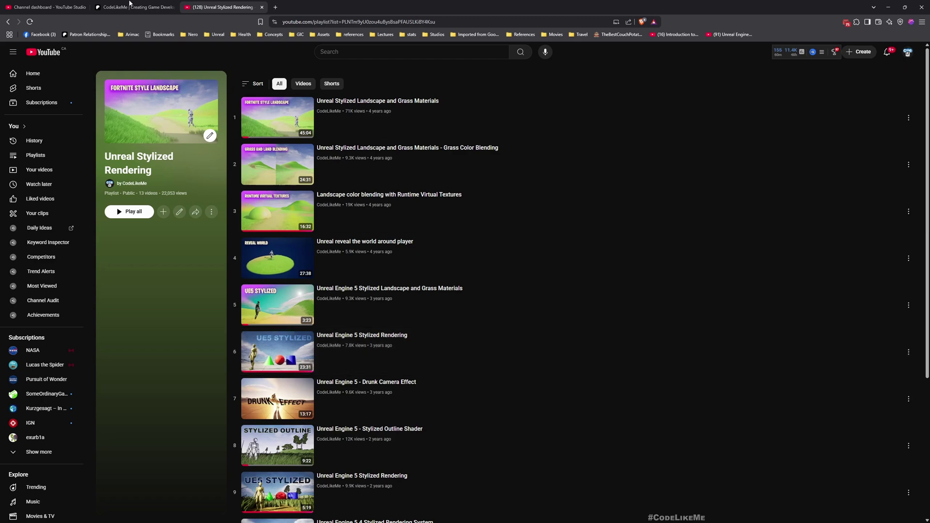
{"action": "scroll", "coordinate": [457, 353], "scroll_direction": "down", "scroll_amount": 4}
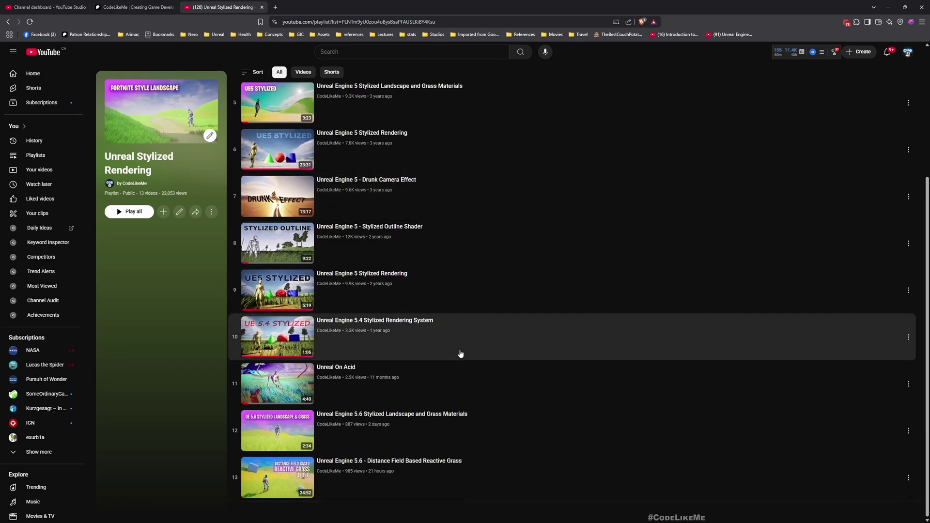
Step: Switch to the CodeLikeMe Patreon page and look over its recent posts and attached project files, down to the cooking game tutorials
{"action": "left_click", "coordinate": [131, 7]}
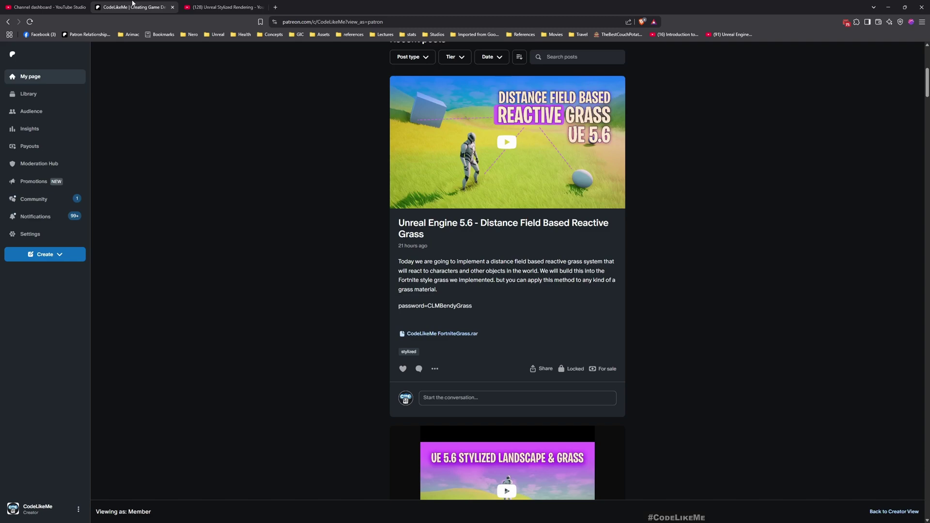
{"action": "scroll", "coordinate": [260, 218], "scroll_direction": "down", "scroll_amount": 5}
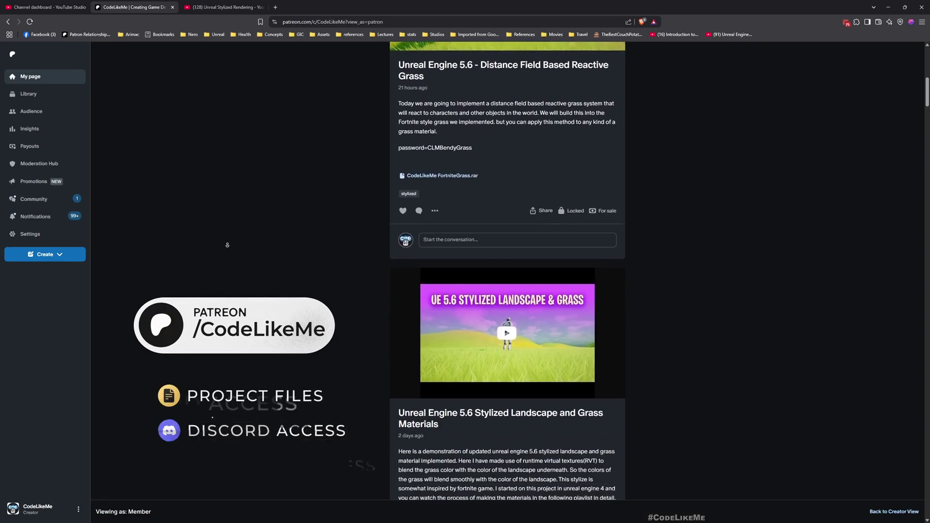
{"action": "scroll", "coordinate": [226, 227], "scroll_direction": "down", "scroll_amount": 1}
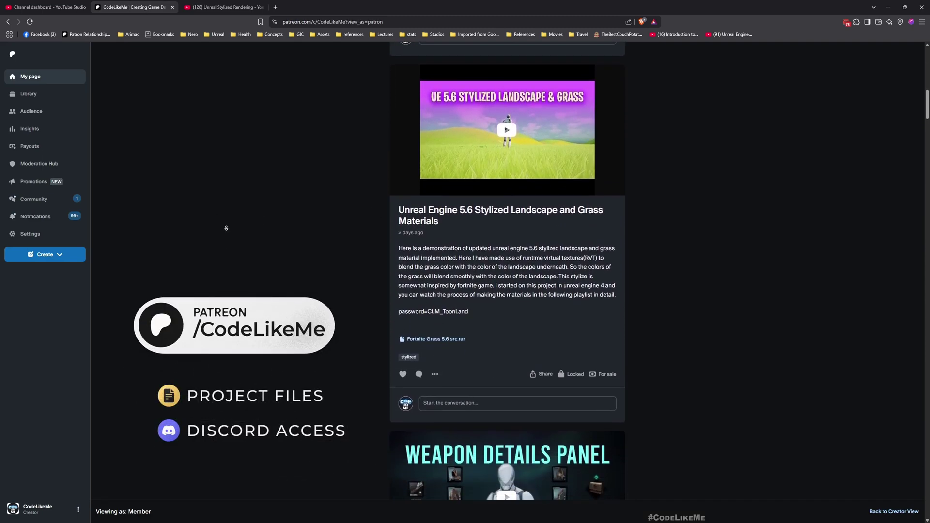
{"action": "scroll", "coordinate": [227, 236], "scroll_direction": "down", "scroll_amount": 5}
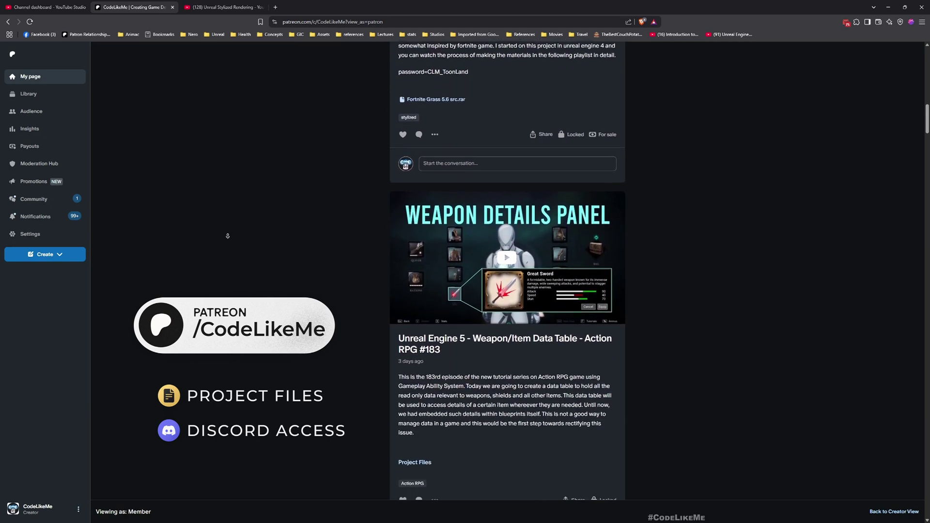
{"action": "scroll", "coordinate": [228, 236], "scroll_direction": "down", "scroll_amount": 1}
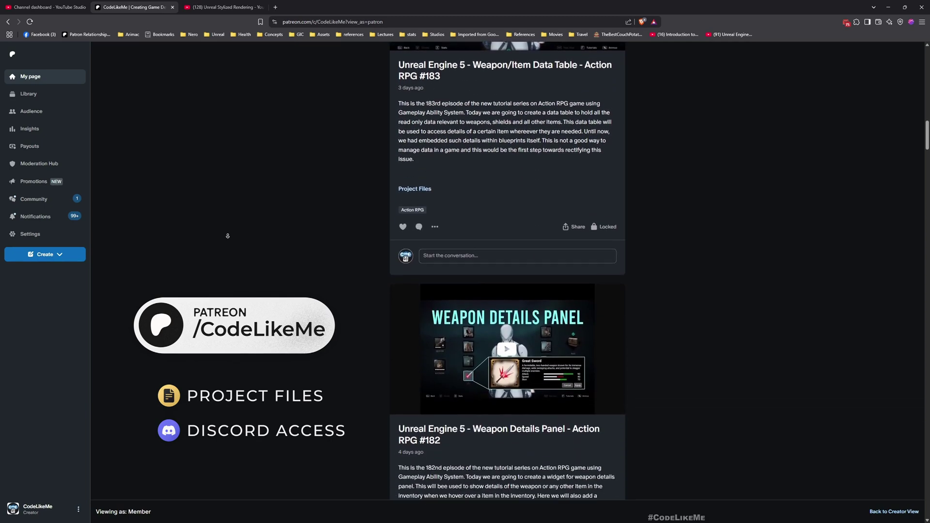
{"action": "scroll", "coordinate": [227, 235], "scroll_direction": "down", "scroll_amount": 1}
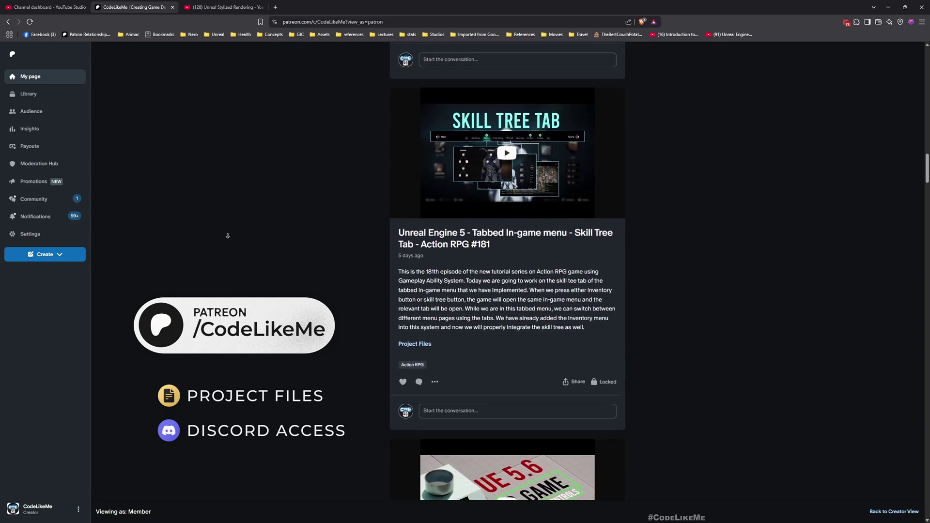
{"action": "scroll", "coordinate": [228, 235], "scroll_direction": "down", "scroll_amount": 2}
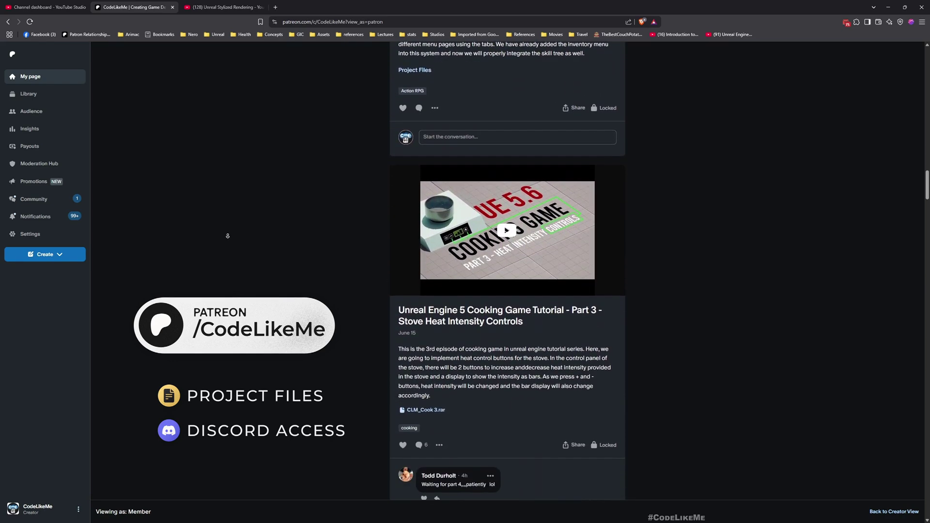
{"action": "scroll", "coordinate": [227, 236], "scroll_direction": "down", "scroll_amount": 2}
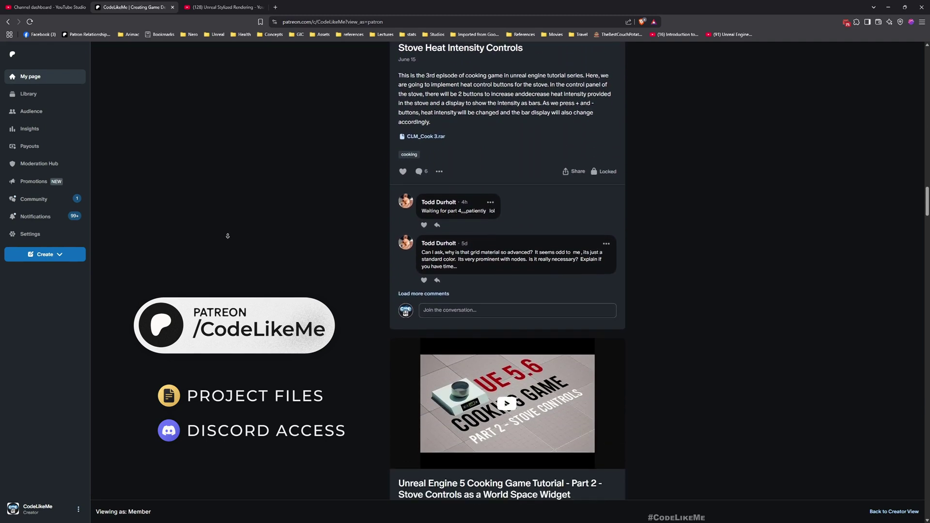
{"action": "scroll", "coordinate": [227, 236], "scroll_direction": "down", "scroll_amount": 1}
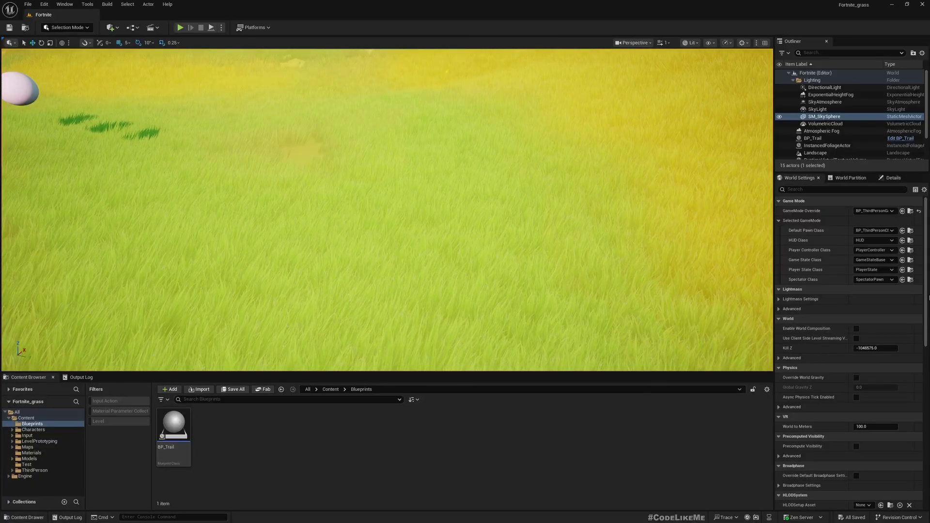
Step: In Unreal Editor, add the Vehicle Blueprint feature pack to the Fortnite_grass project and enable the missing ChaosVehiclesPlugin
{"action": "left_click", "coordinate": [170, 390]}
{"action": "mouse_move", "coordinate": [194, 354]}
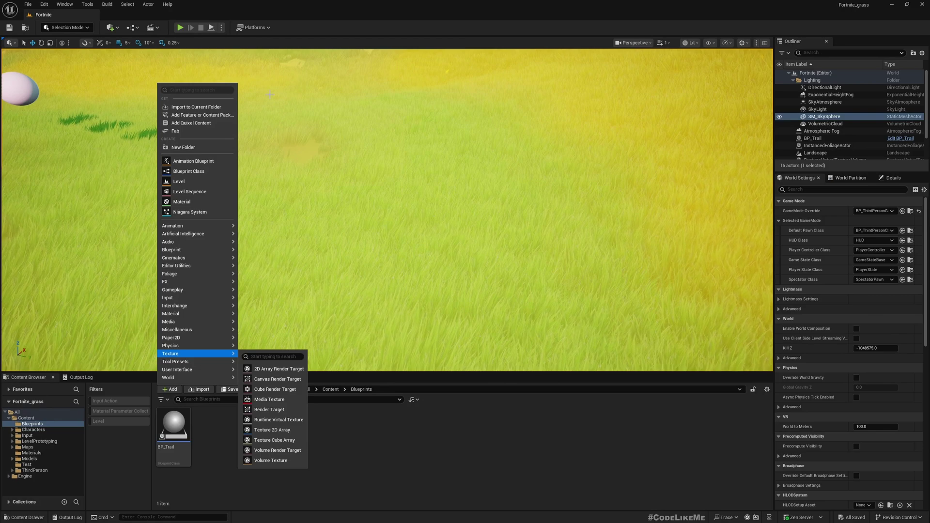
{"action": "left_click", "coordinate": [219, 114]}
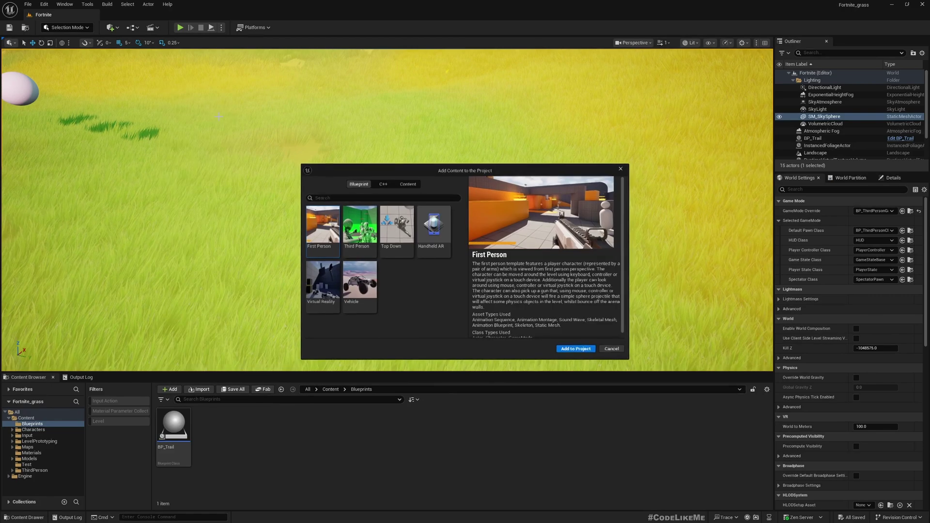
{"action": "left_click", "coordinate": [362, 285]}
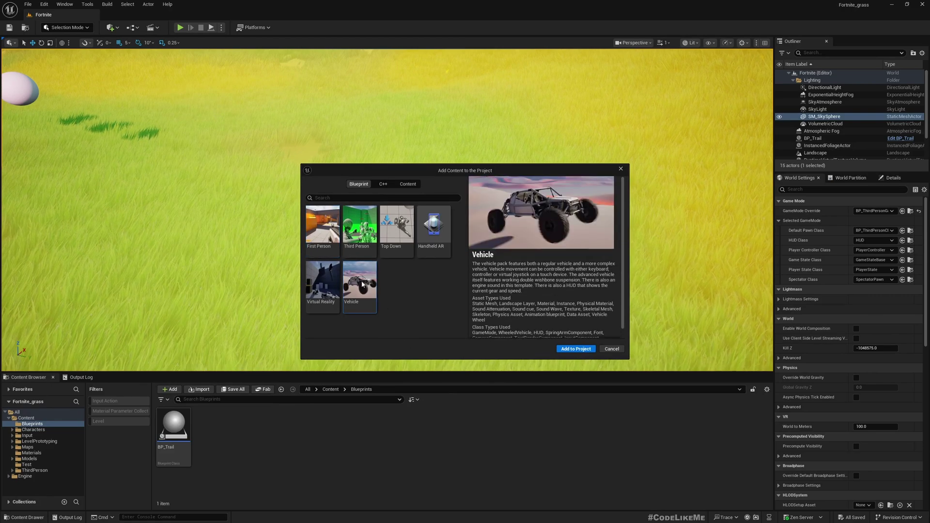
{"action": "left_click", "coordinate": [573, 349]}
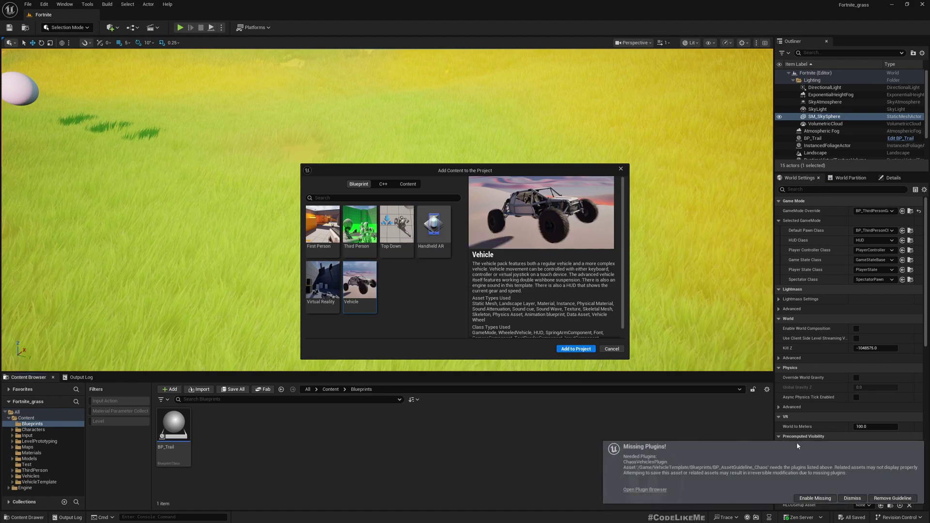
{"action": "left_click", "coordinate": [621, 170]}
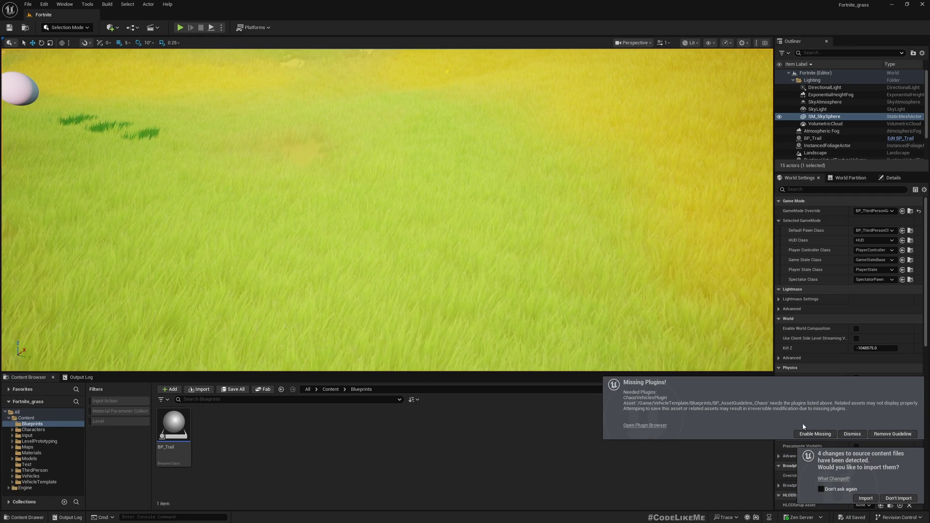
{"action": "left_click", "coordinate": [812, 435]}
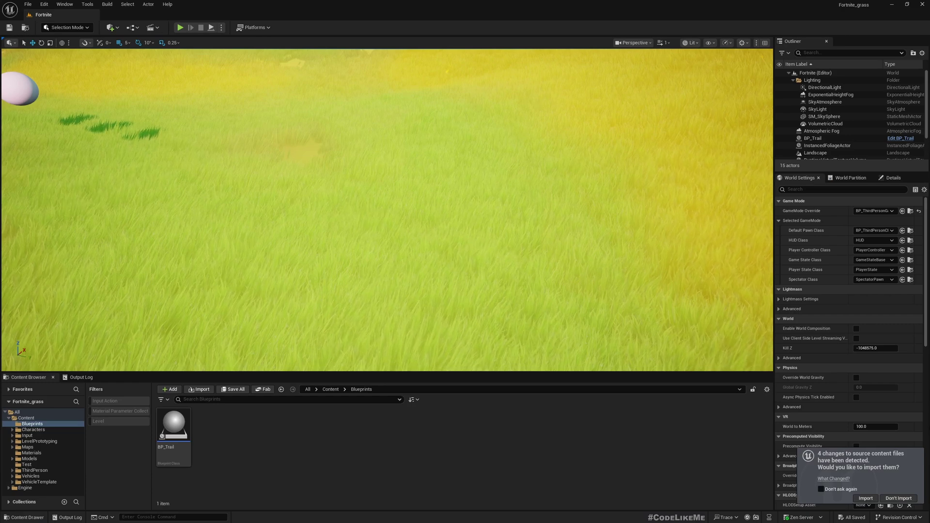
Step: Set the level's GameMode Override to BP_GM_VehicleBasic and test-drive the sports car through the grass
{"action": "left_click", "coordinate": [861, 211]}
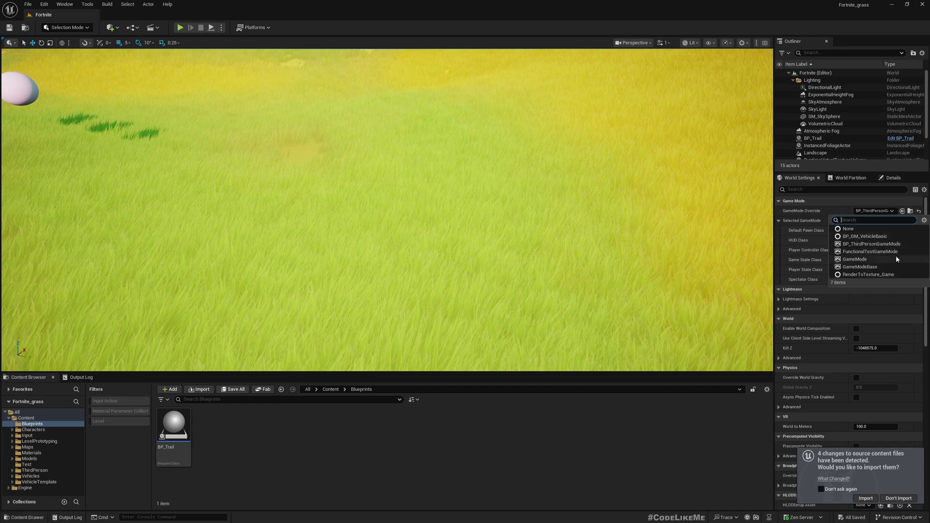
{"action": "left_click", "coordinate": [879, 237]}
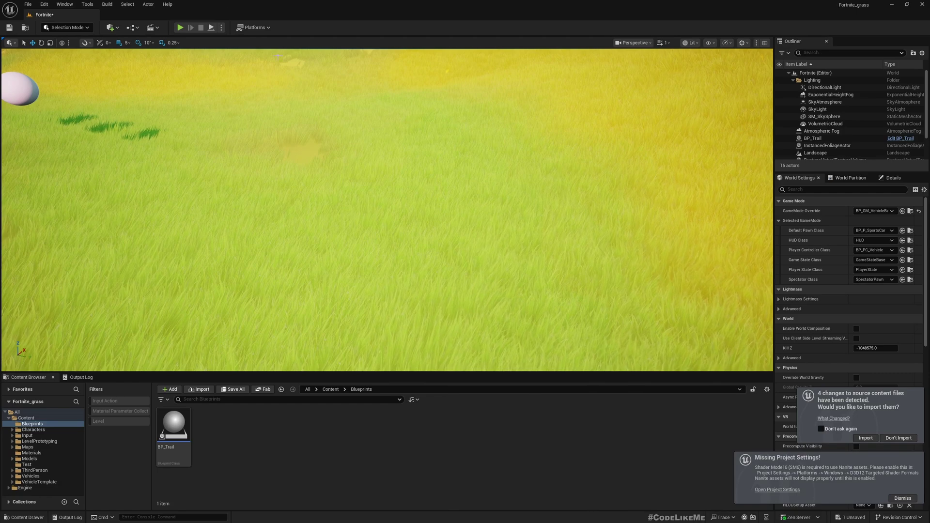
{"action": "left_click", "coordinate": [179, 28]}
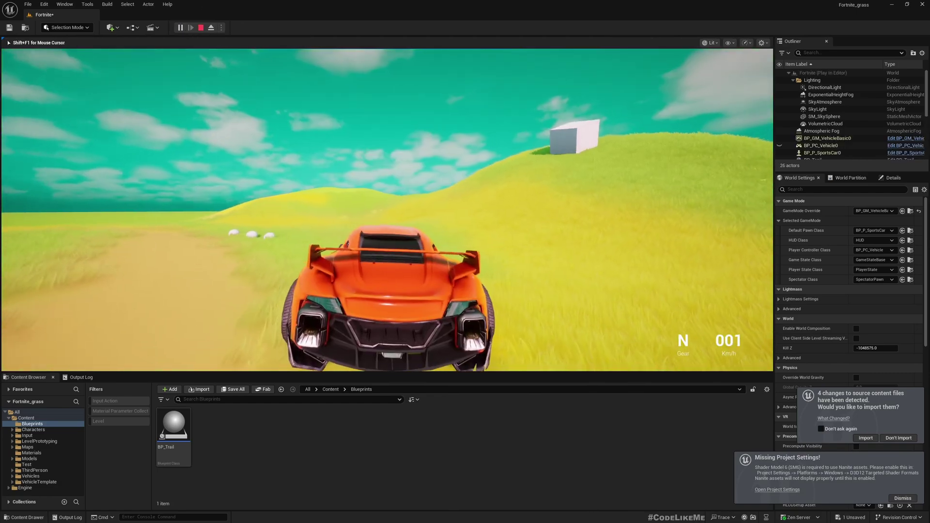
{"action": "key", "text": "w"}
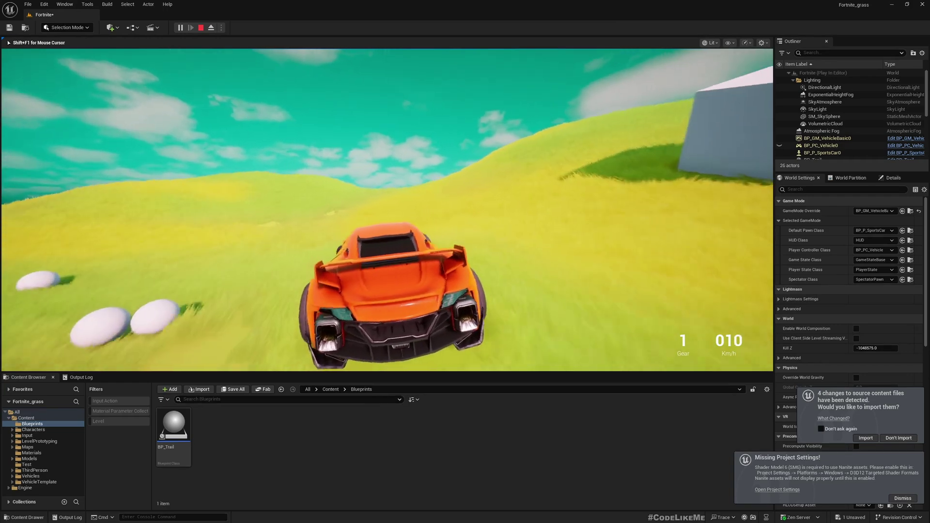
{"action": "key", "text": "w"}
{"action": "key", "text": "s"}
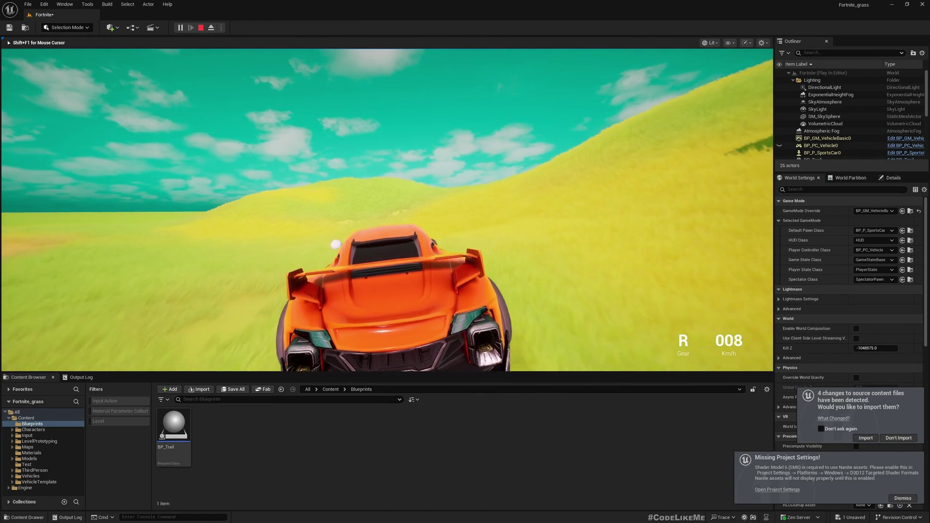
{"action": "key", "text": "Escape"}
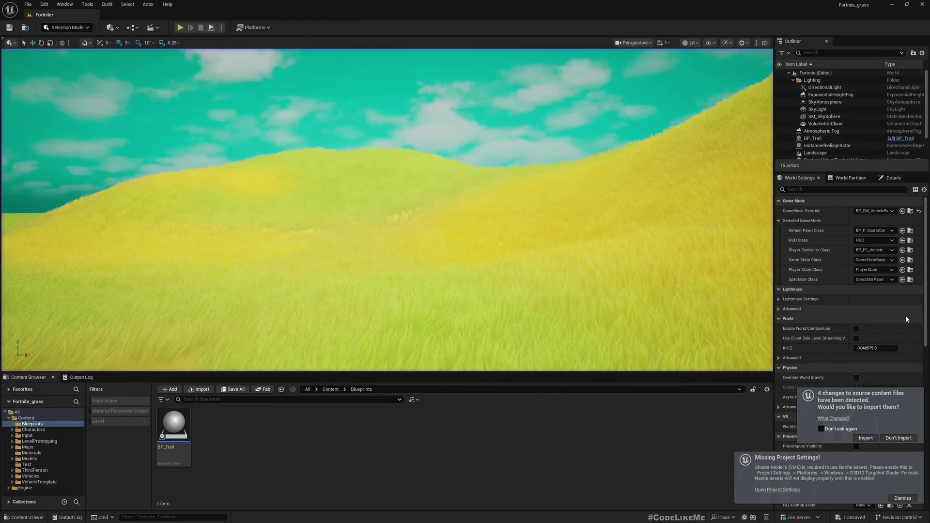
Step: Set the game mode's Default Pawn Class to BP_P_Offroad from the VehicleTemplate OffroadCar blueprints folder
{"action": "left_click", "coordinate": [910, 230]}
{"action": "left_click", "coordinate": [409, 389]}
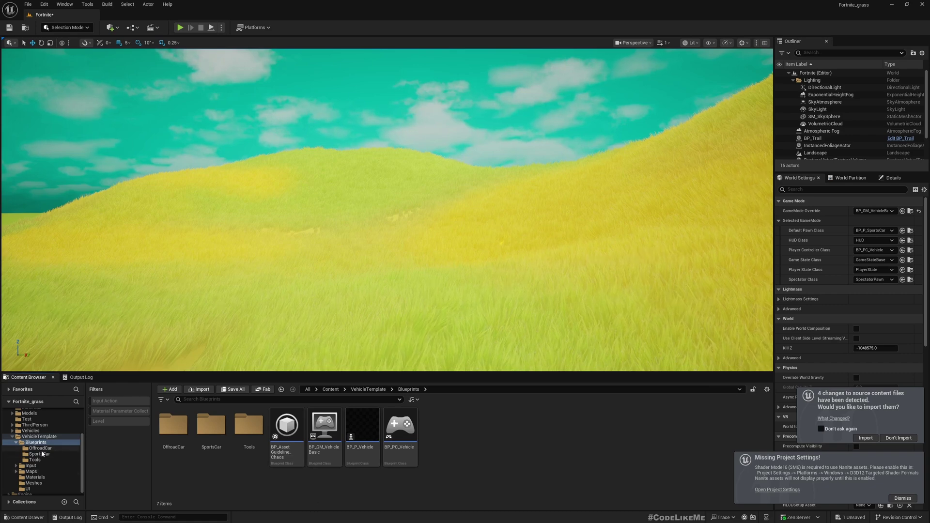
{"action": "left_click", "coordinate": [40, 448]}
{"action": "left_click", "coordinate": [170, 426]}
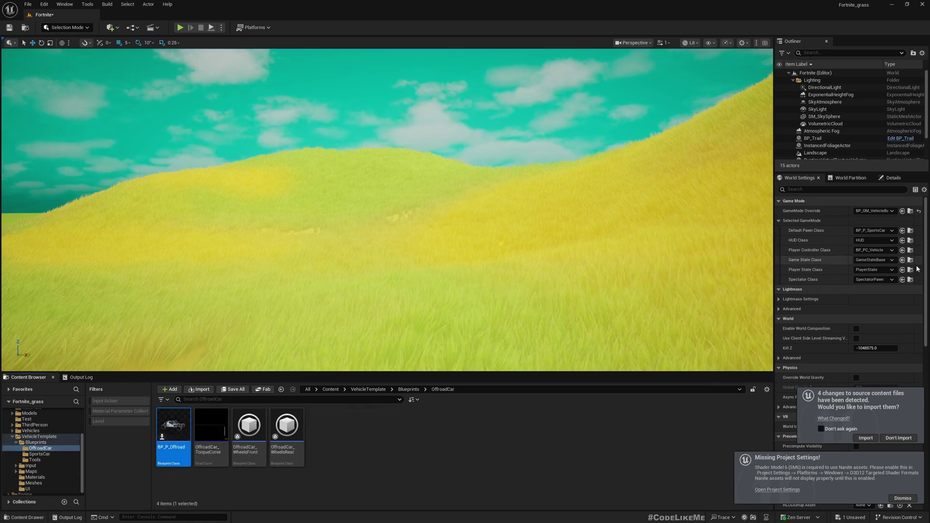
{"action": "left_click", "coordinate": [902, 231]}
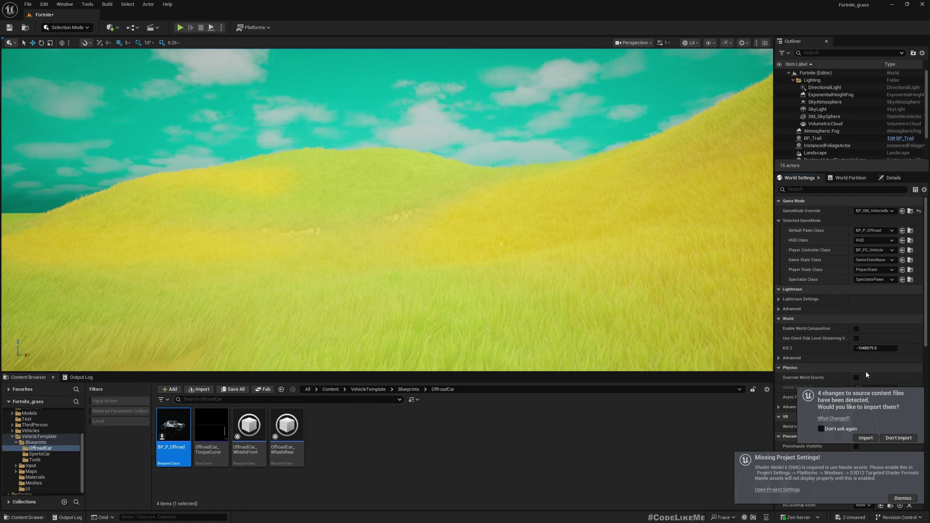
Step: Play the level and drive the offroad car around the grass field, then end the session
{"action": "left_click", "coordinate": [179, 27]}
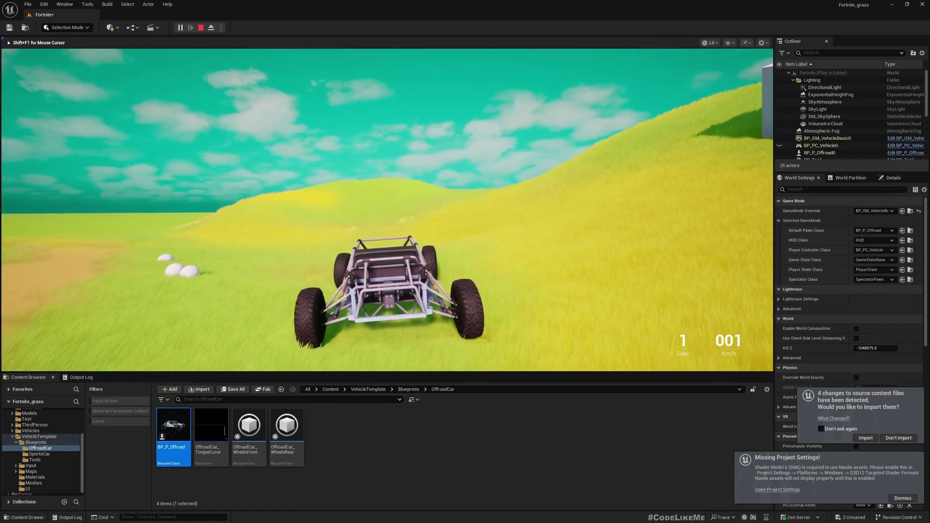
{"action": "key", "text": "w"}
{"action": "key", "text": "a"}
{"action": "key", "text": "w"}
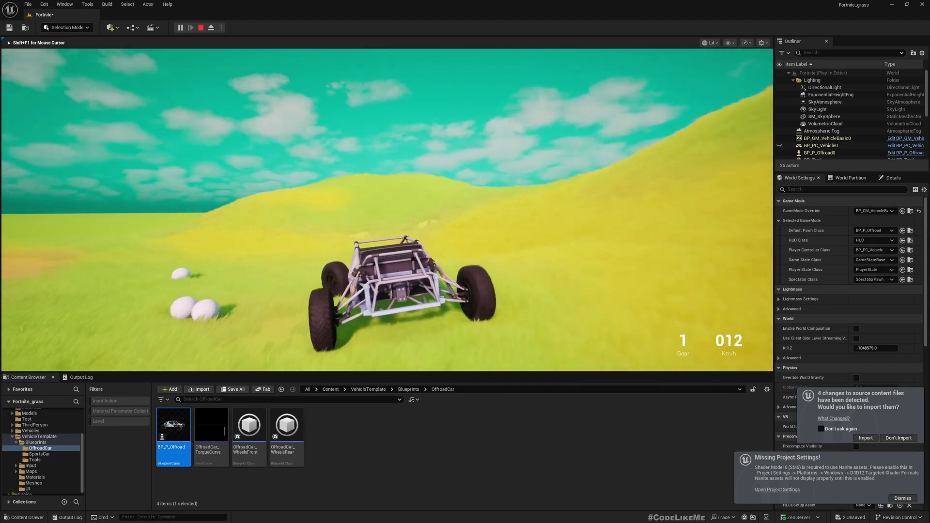
{"action": "key", "text": "a"}
{"action": "key", "text": "w"}
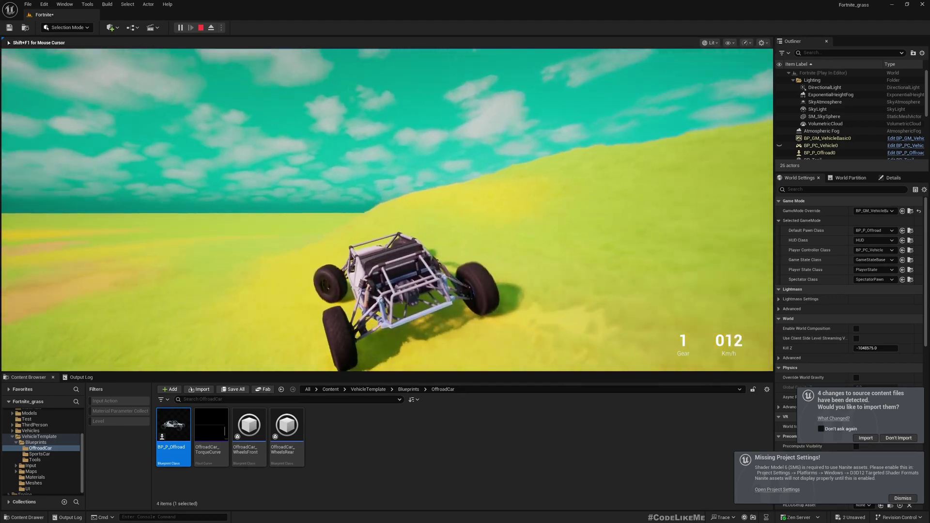
{"action": "key", "text": "a"}
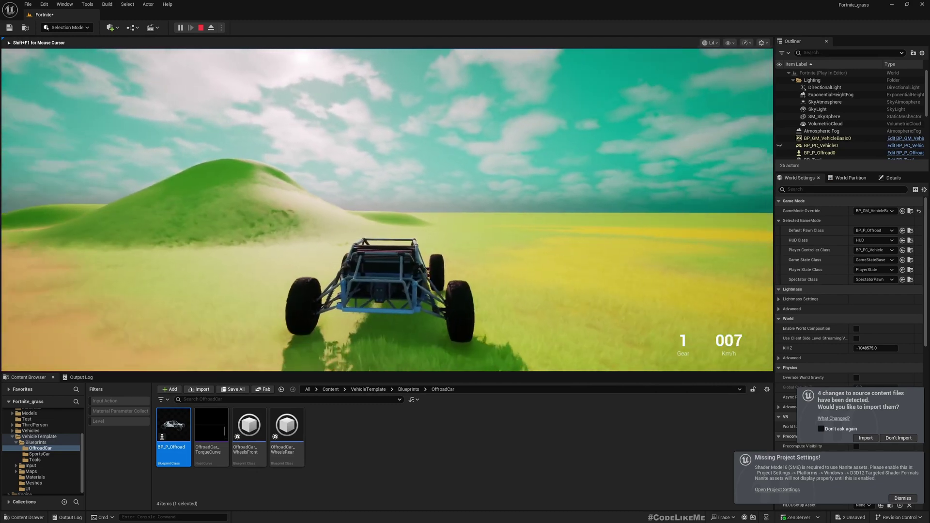
{"action": "key", "text": "Escape"}
{"action": "right_click_drag", "start_coordinate": [350, 293], "coordinate": [388, 310]}
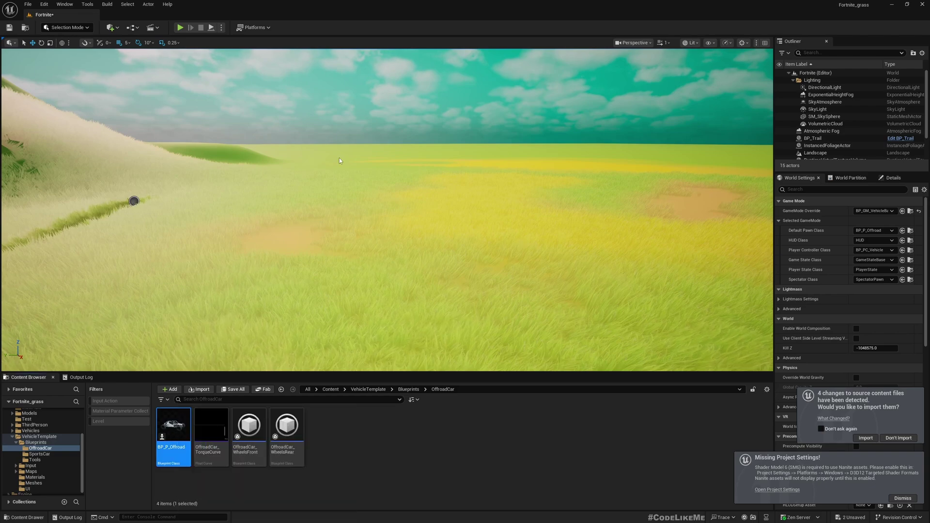
Step: In the BP_P_Offroad blueprint, set BackSpringArm's Target Arm Length to 1100 and its Socket Offset Z to 250
{"action": "double_click", "coordinate": [173, 425]}
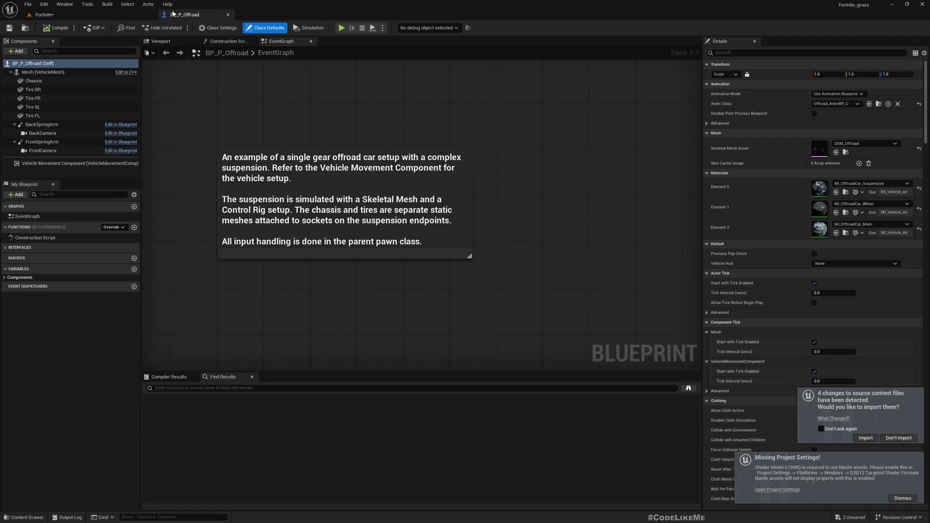
{"action": "left_click", "coordinate": [159, 41]}
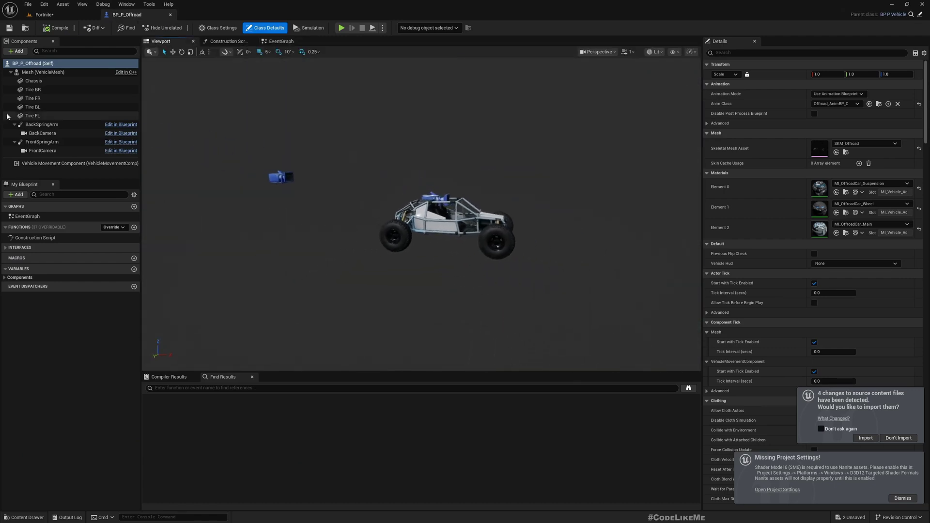
{"action": "left_click", "coordinate": [53, 133]}
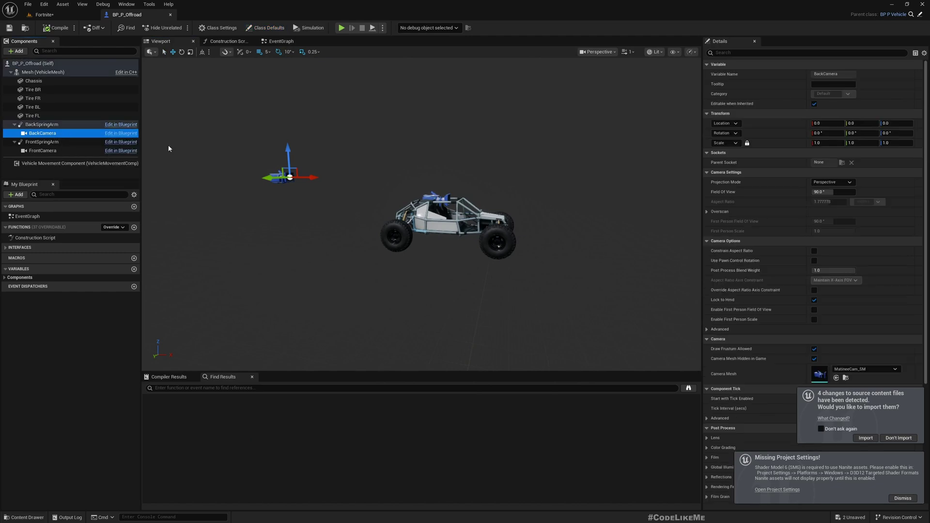
{"action": "left_click", "coordinate": [50, 126]}
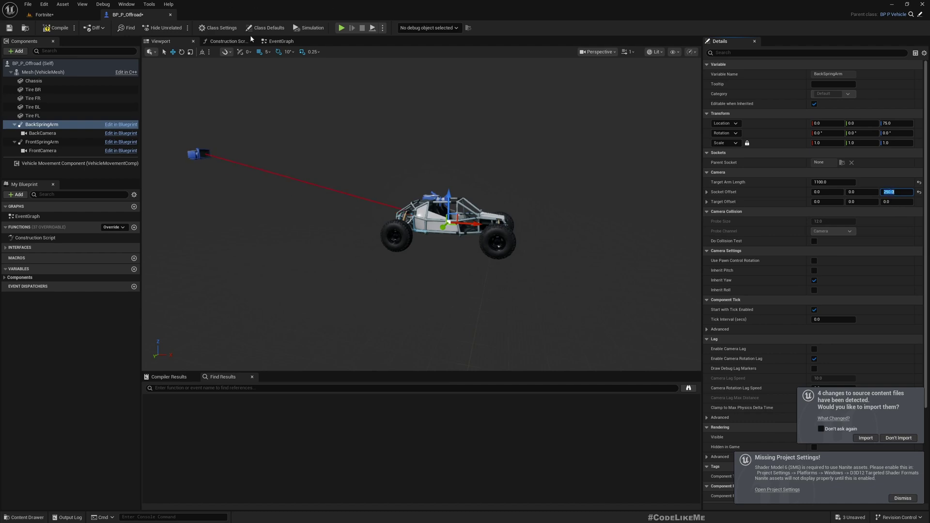
Step: Play the Fortnite level in immersive view, drive the offroad car through the grass to check the camera distance, and end the session
{"action": "left_click", "coordinate": [39, 15]}
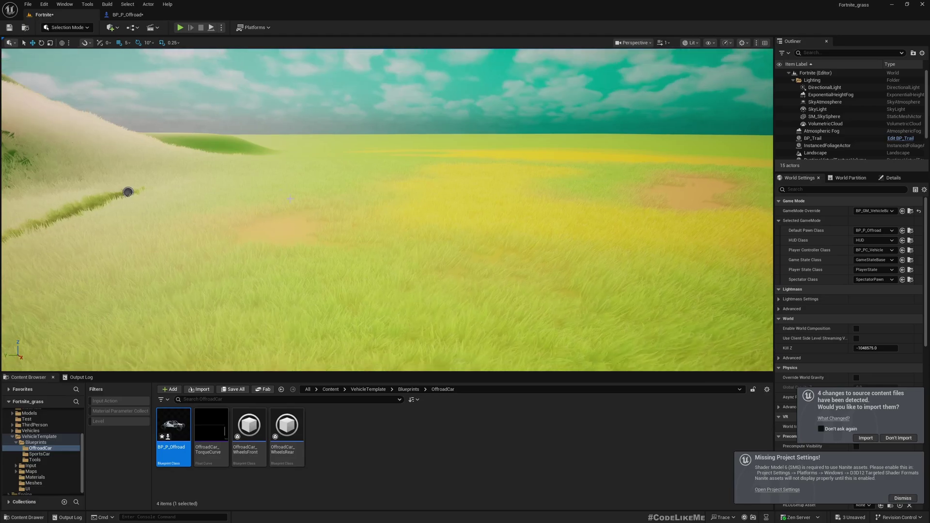
{"action": "key", "text": "F11"}
{"action": "left_click", "coordinate": [290, 198]}
{"action": "key", "text": "w"}
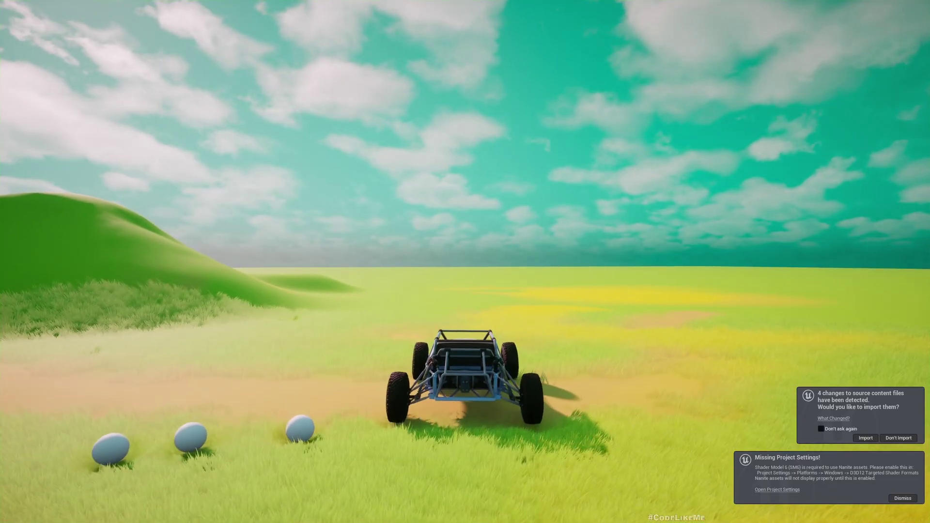
{"action": "key", "text": "a"}
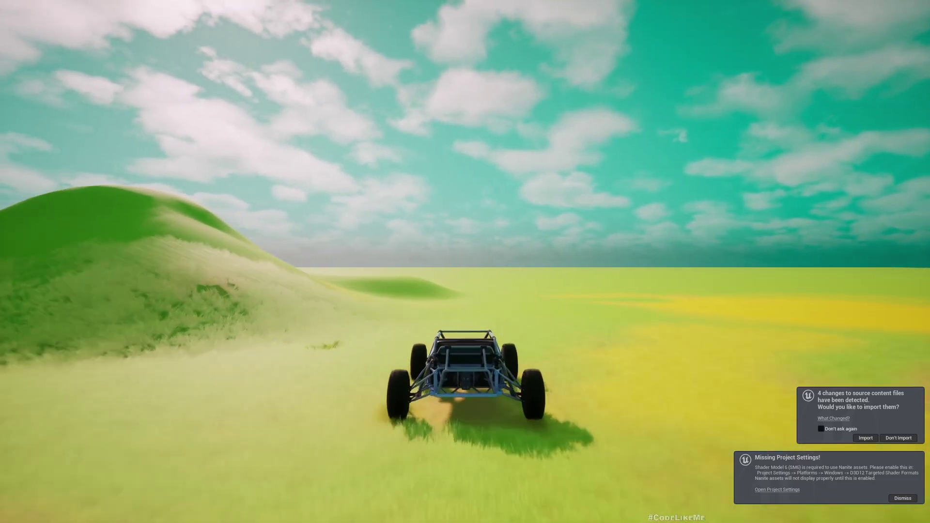
{"action": "key", "text": "d"}
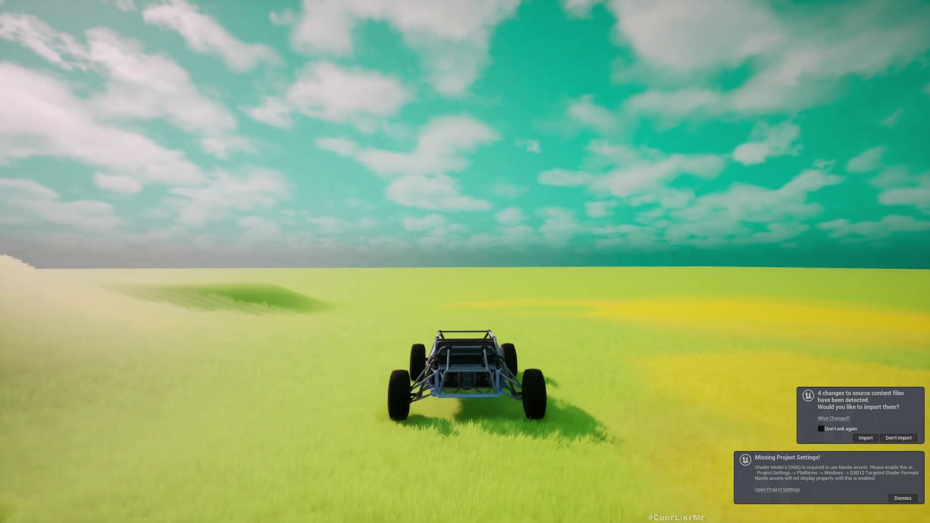
{"action": "key", "text": "a"}
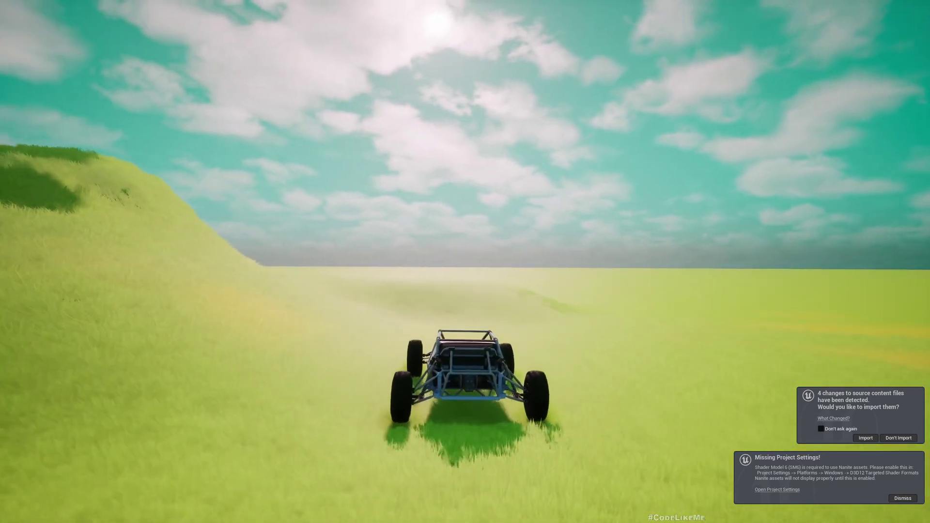
{"action": "key", "text": "d"}
{"action": "key", "text": "w"}
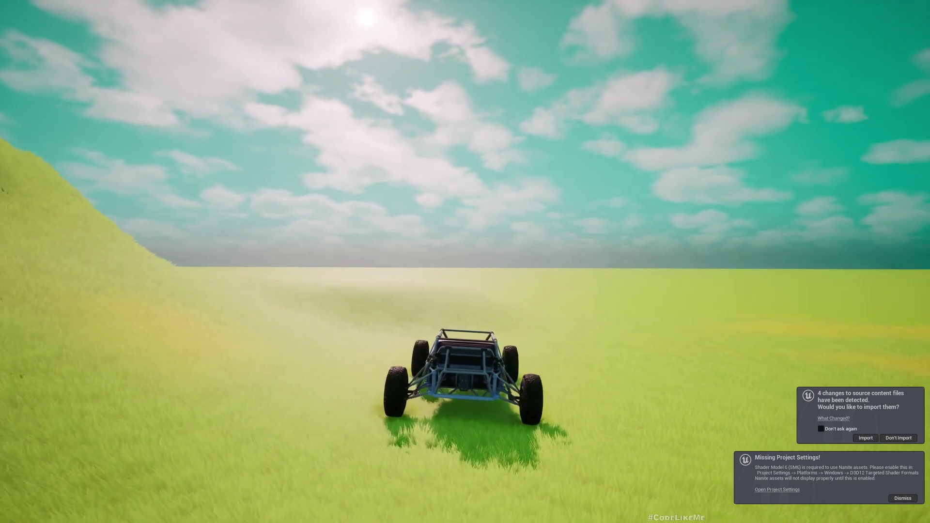
{"action": "key", "text": "d"}
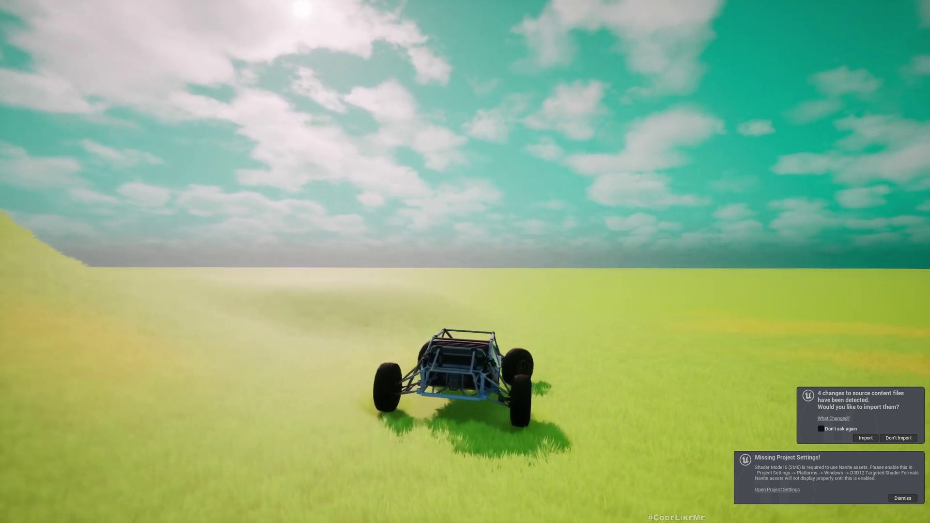
{"action": "key", "text": "w"}
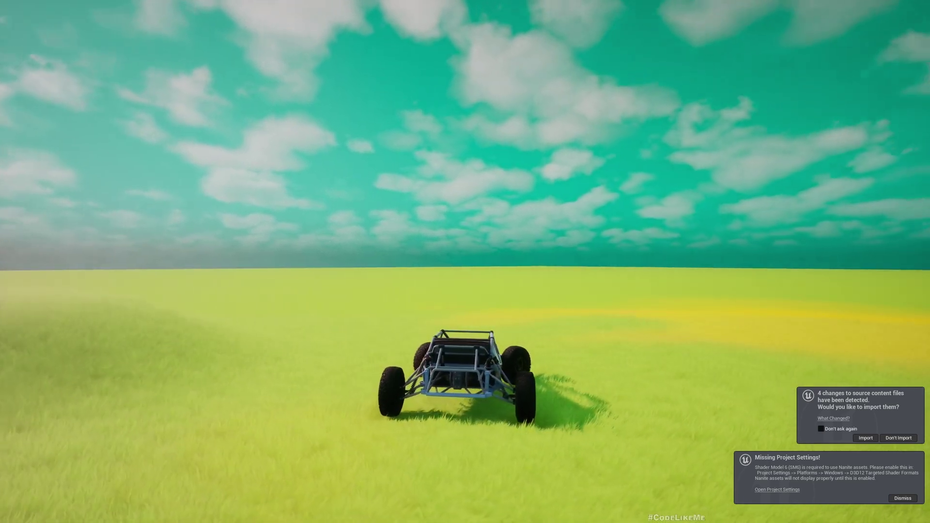
{"action": "key", "text": "a"}
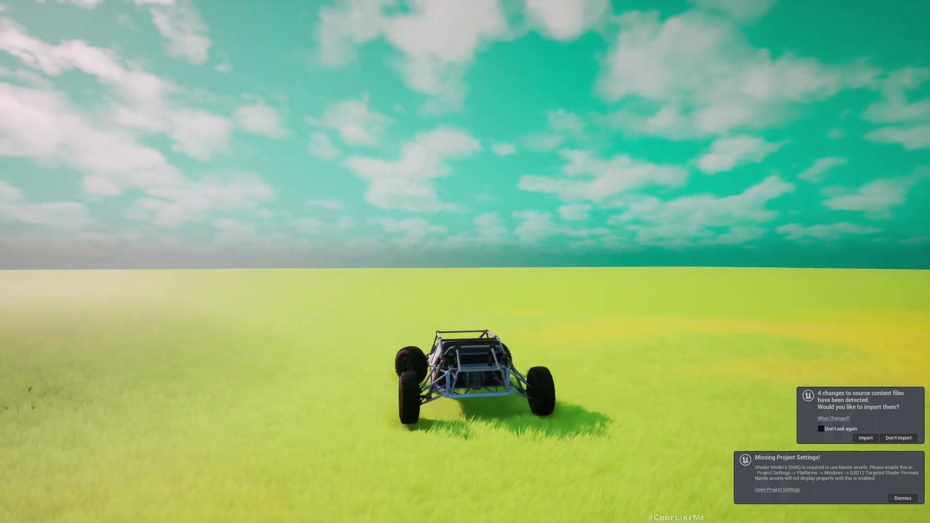
{"action": "key", "text": "a"}
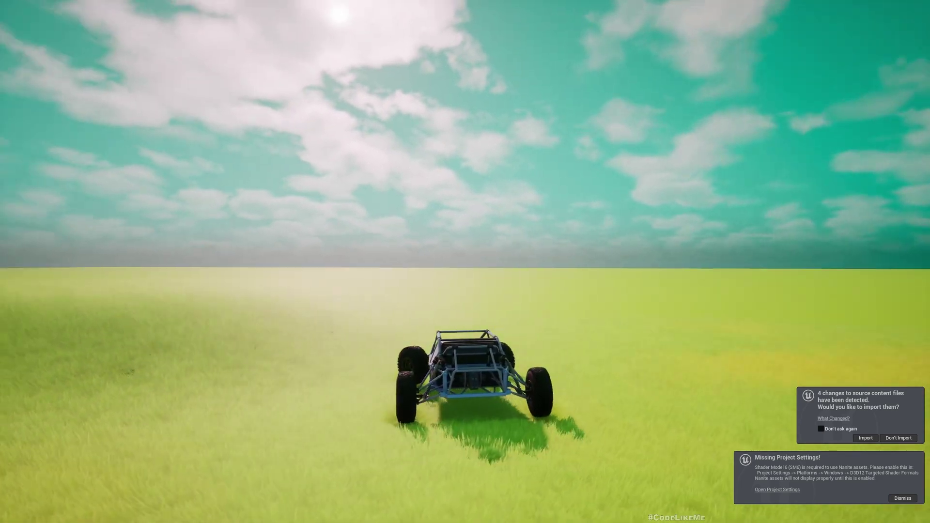
{"action": "key", "text": "a"}
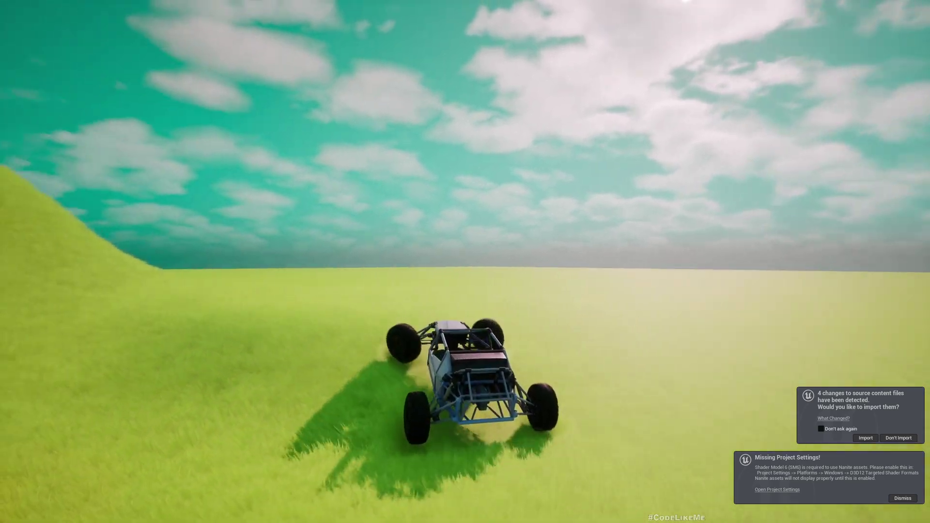
{"action": "key", "text": "Escape"}
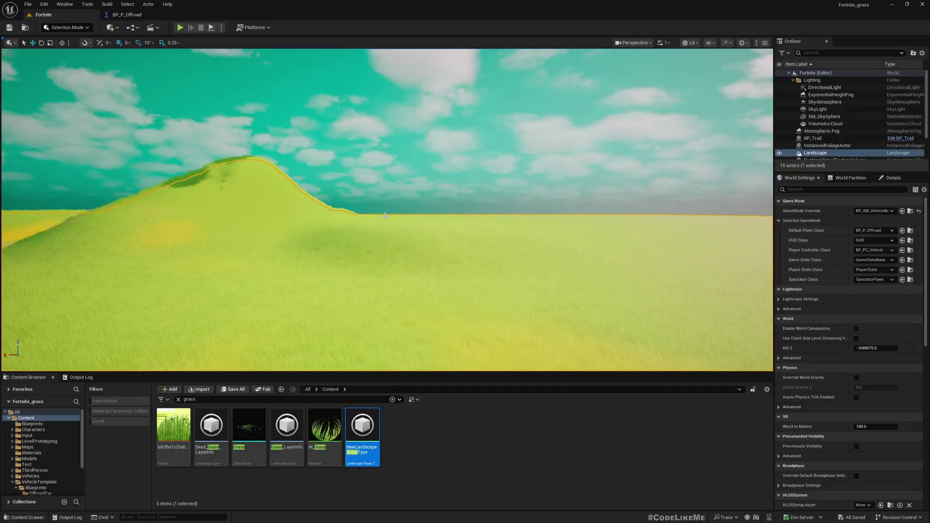
Step: Add the BP_Trail blueprint from the Blueprints folder to BP_P_Offroad as a child of the Tire BR component
{"action": "left_click", "coordinate": [31, 425]}
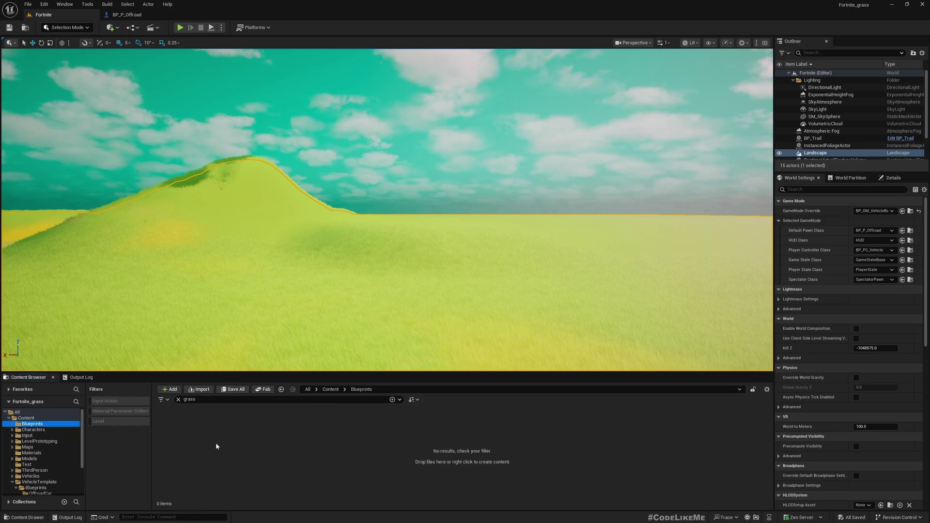
{"action": "left_click", "coordinate": [178, 399]}
{"action": "left_click", "coordinate": [173, 426]}
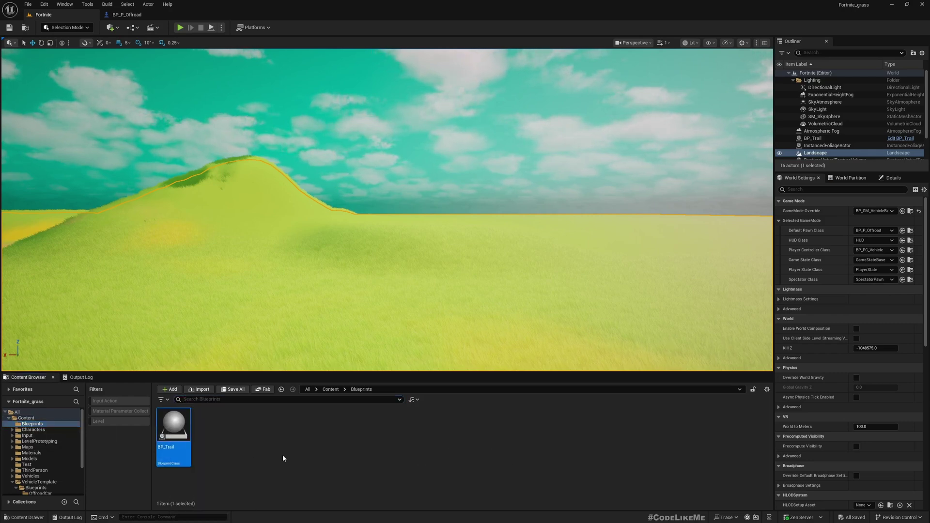
{"action": "left_click_drag", "start_coordinate": [173, 436], "coordinate": [37, 95]}
{"action": "left_click", "coordinate": [38, 134]}
{"action": "left_click", "coordinate": [37, 91]}
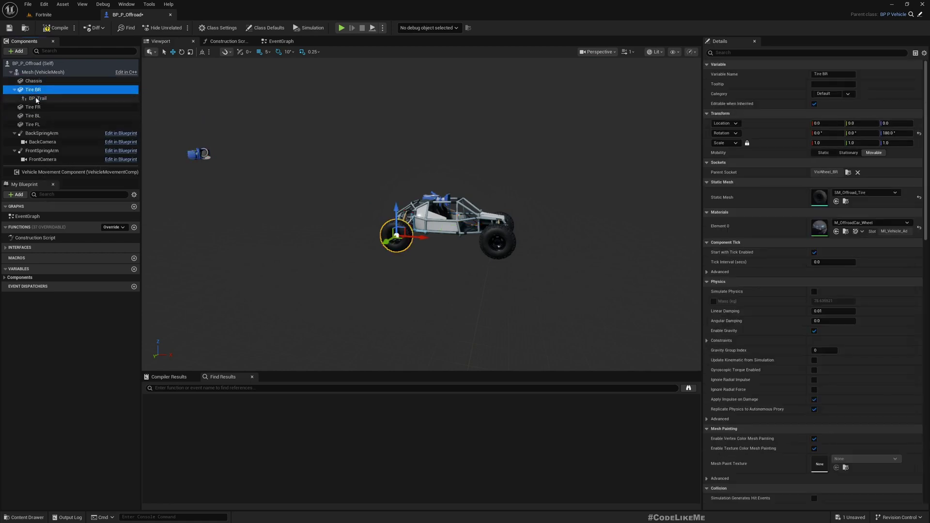
Step: Duplicate the BP_Trail component, parent the copy to Tire BL, and reset its location and rotation to zero
{"action": "left_click", "coordinate": [38, 99]}
{"action": "key", "text": "ctrl+d"}
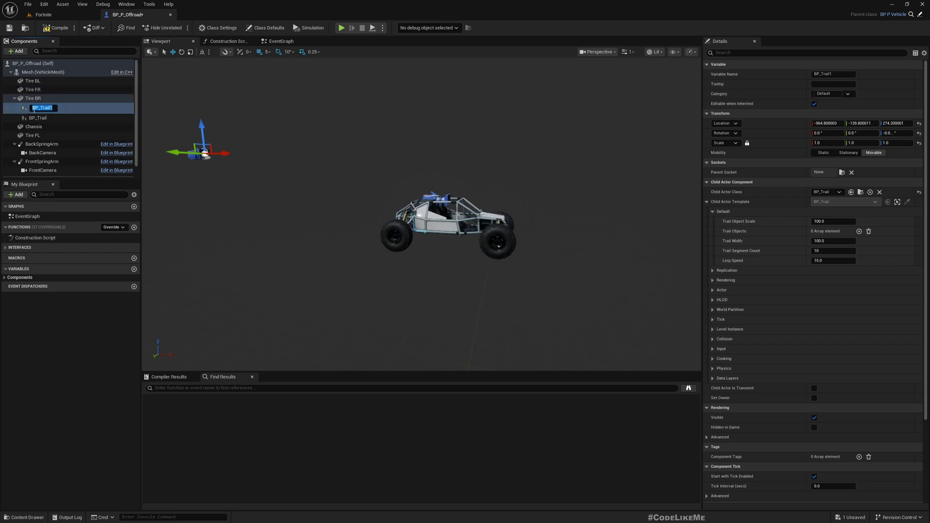
{"action": "left_click", "coordinate": [37, 99]}
{"action": "left_click", "coordinate": [36, 109]}
{"action": "left_click_drag", "start_coordinate": [36, 111], "coordinate": [40, 82]}
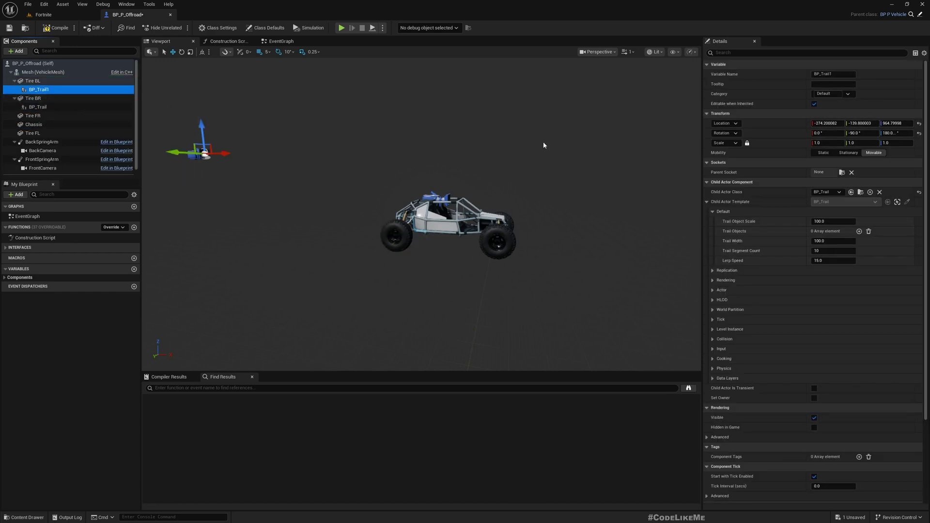
{"action": "left_click", "coordinate": [919, 124]}
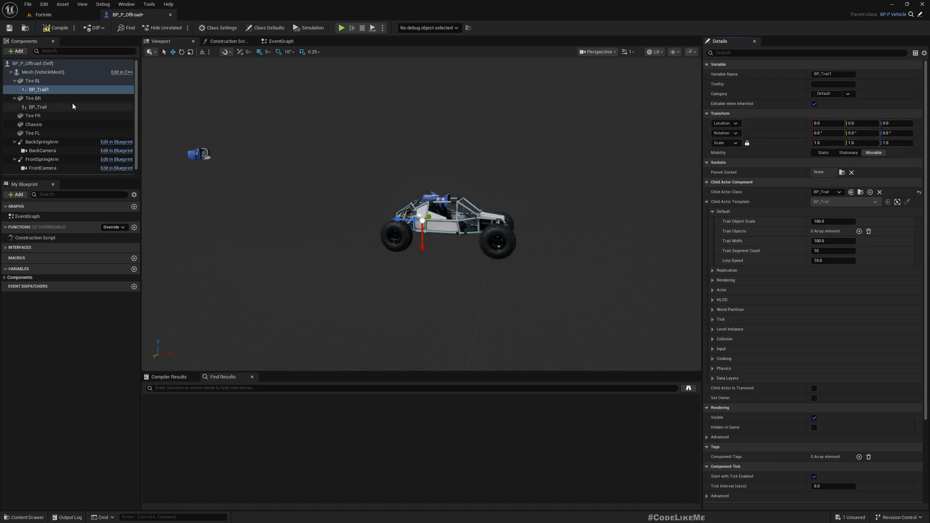
Step: Reset the location and scale of the BP_Trail component under Tire BR and inspect its placement on the wheel
{"action": "left_click", "coordinate": [39, 107]}
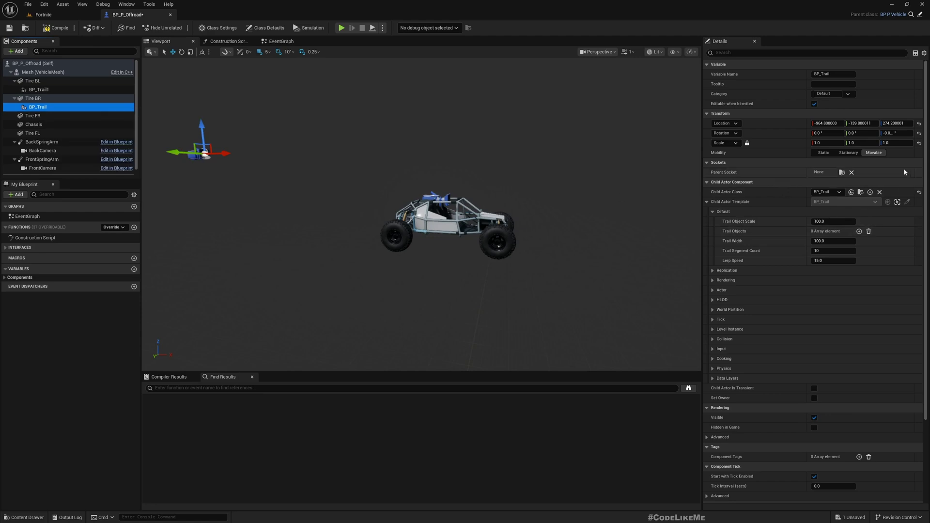
{"action": "left_click", "coordinate": [918, 123]}
{"action": "left_click", "coordinate": [918, 144]}
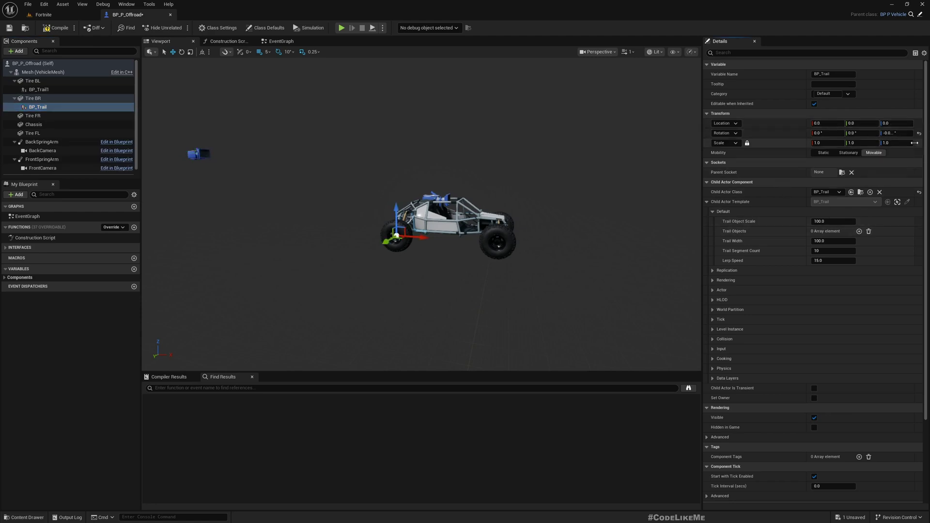
{"action": "key", "text": "w"}
{"action": "right_click_drag", "start_coordinate": [397, 126], "coordinate": [548, 172]}
{"action": "key", "text": "a"}
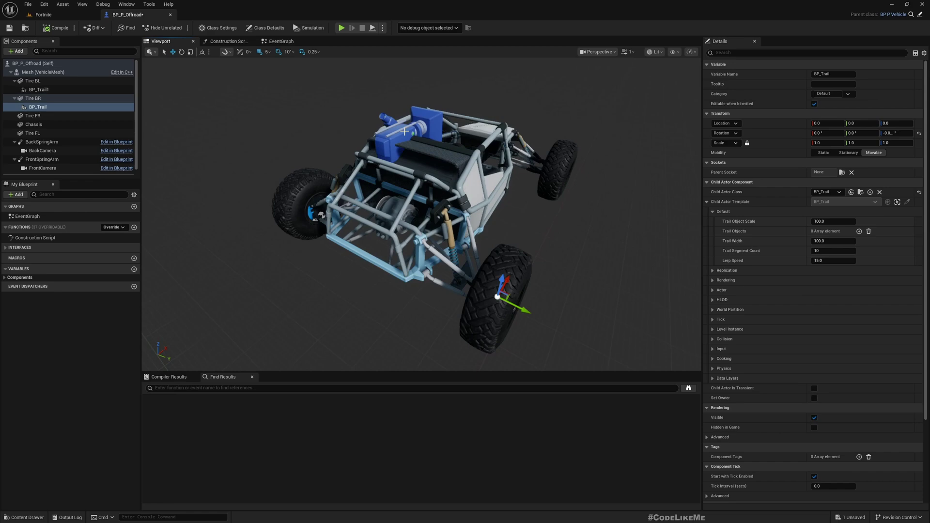
Step: Play the Fortnite level, drive the offroad car through the grass to check the trails behind the rear wheels, and end the session
{"action": "left_click", "coordinate": [43, 15]}
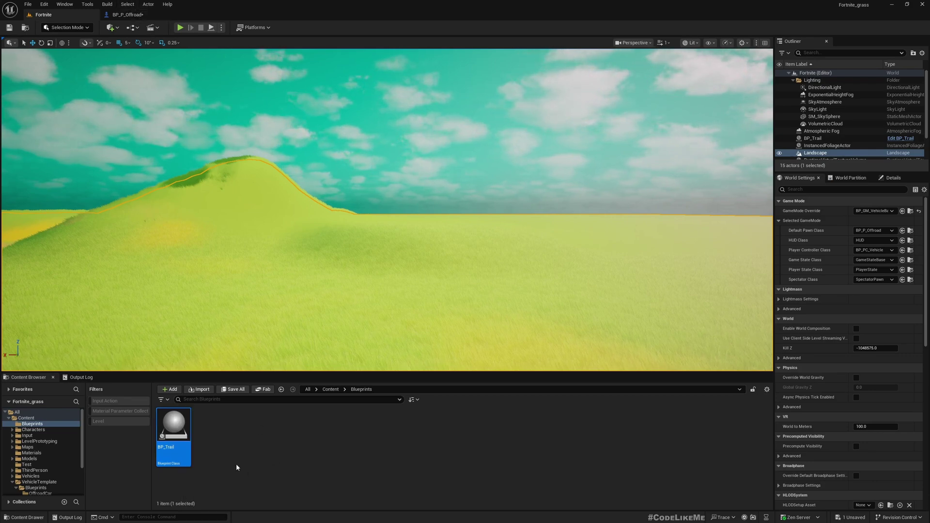
{"action": "mouse_move", "coordinate": [178, 422]}
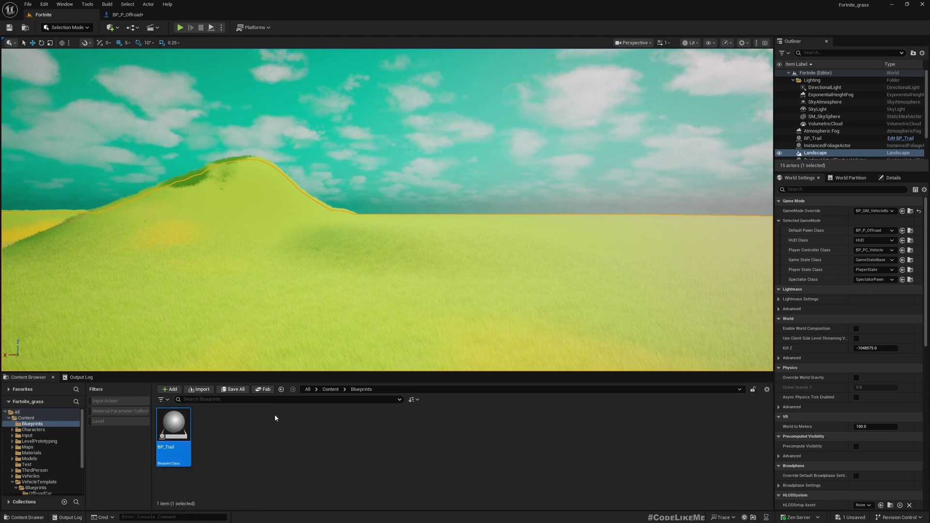
{"action": "left_click", "coordinate": [125, 14]}
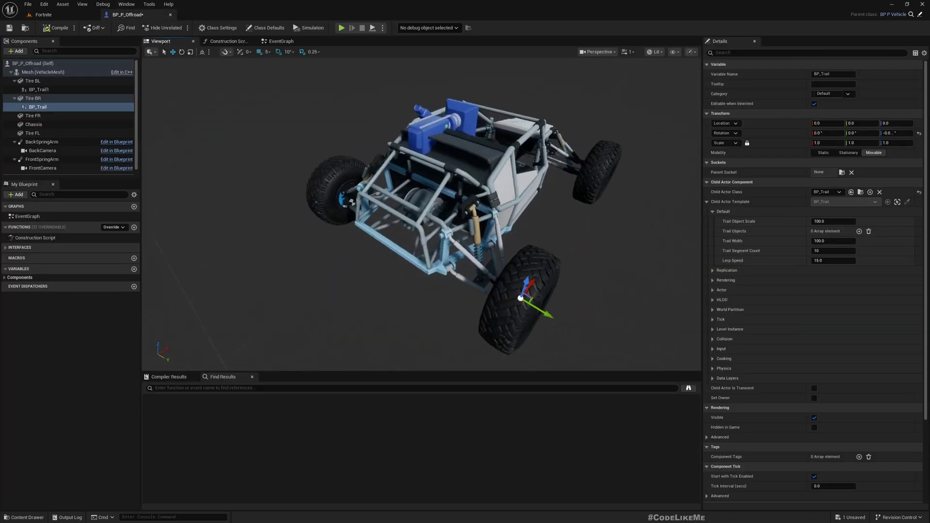
{"action": "left_click", "coordinate": [57, 16]}
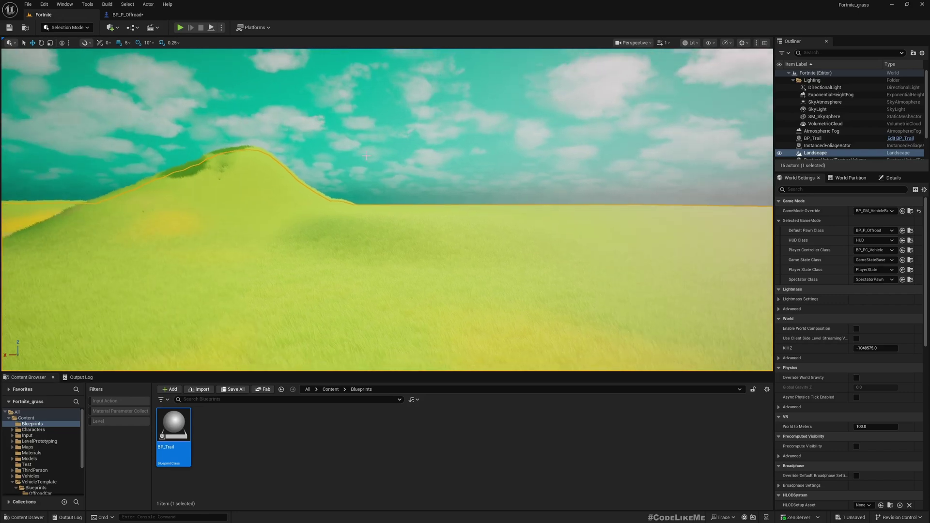
{"action": "left_click", "coordinate": [399, 213]}
{"action": "key", "text": "w"}
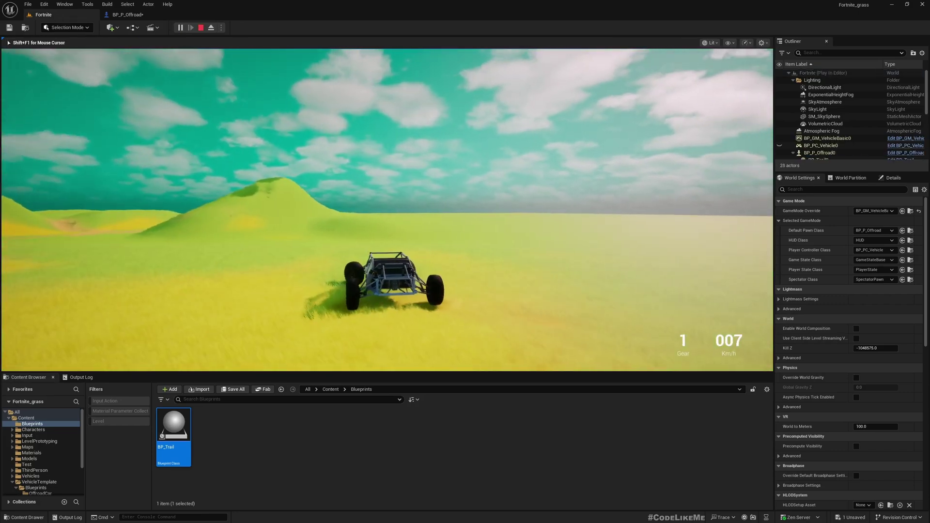
{"action": "key", "text": "d"}
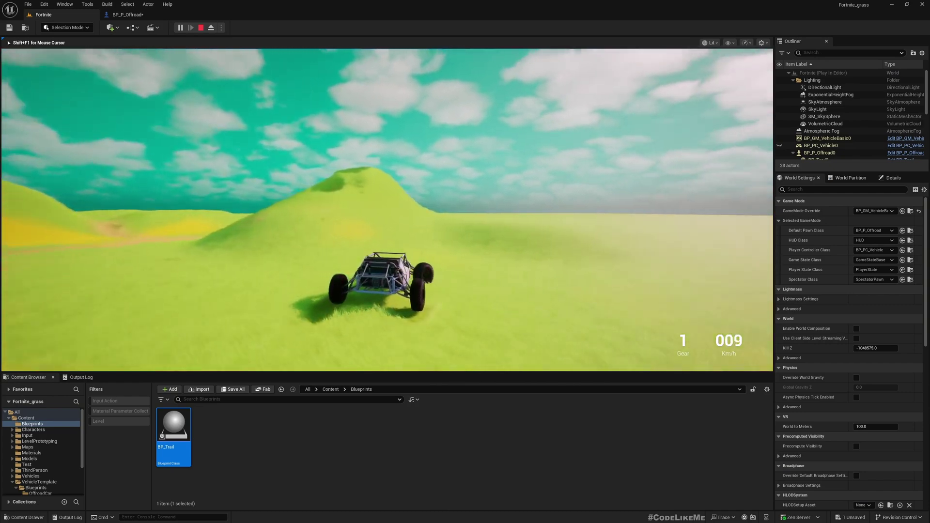
{"action": "key", "text": "w"}
{"action": "key", "text": "w"}
{"action": "key", "text": "d"}
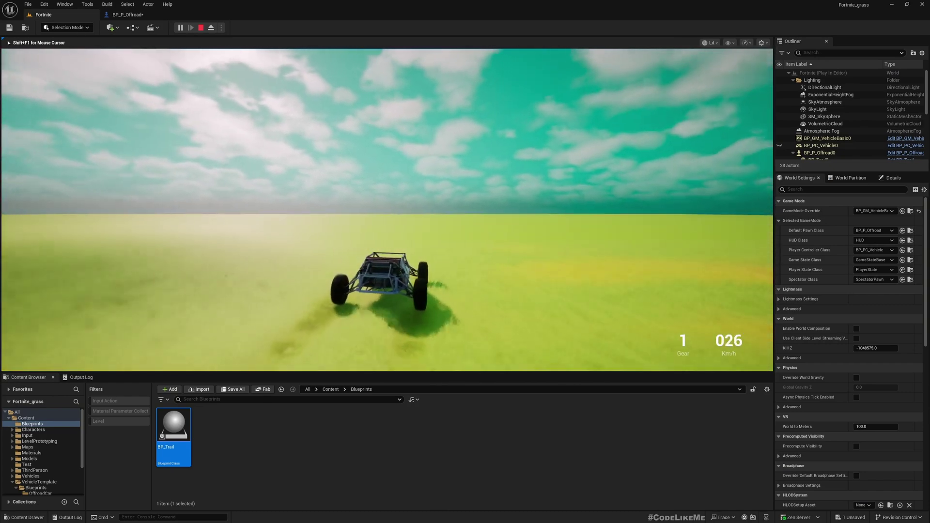
{"action": "key", "text": "a"}
{"action": "key", "text": "a"}
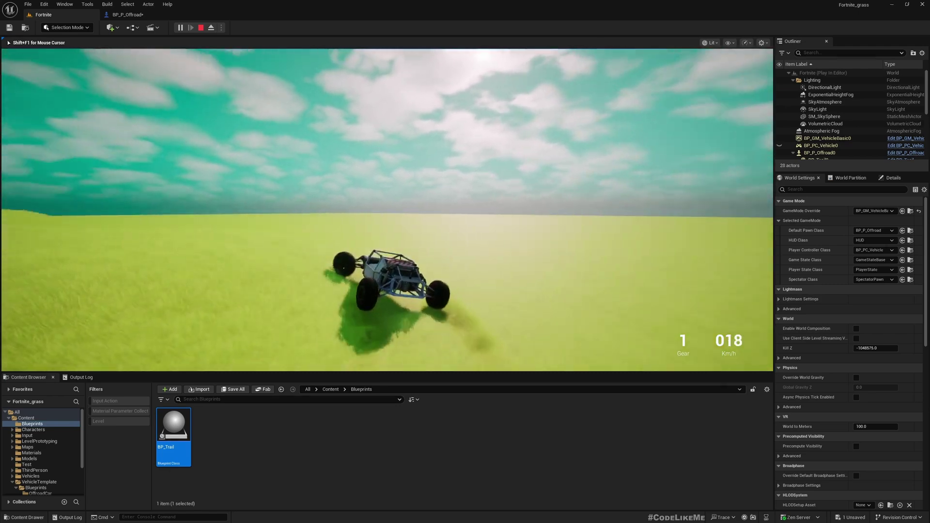
{"action": "key", "text": "w"}
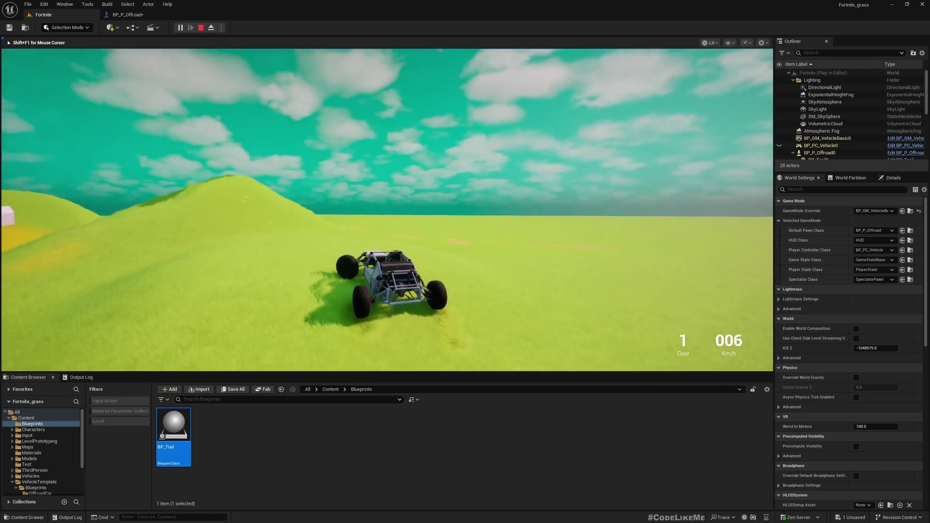
{"action": "key", "text": "a"}
{"action": "key", "text": "w"}
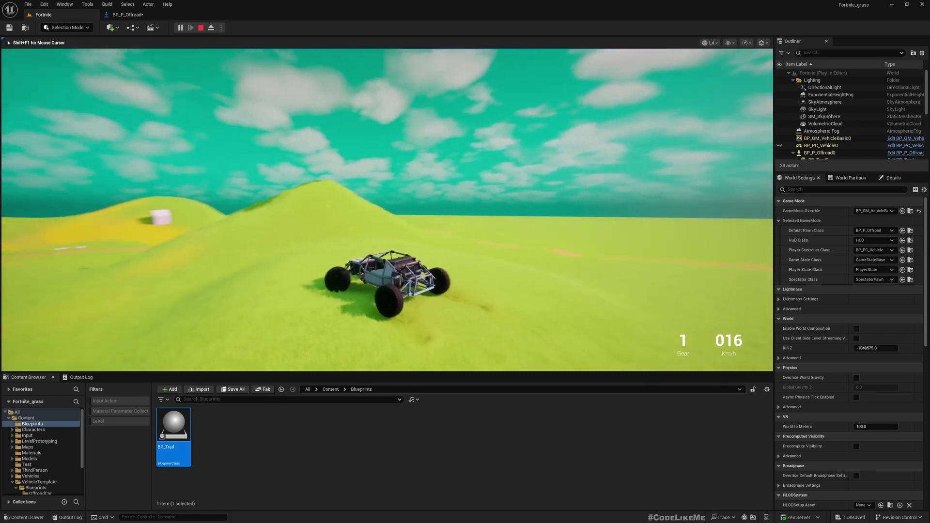
{"action": "key", "text": "a"}
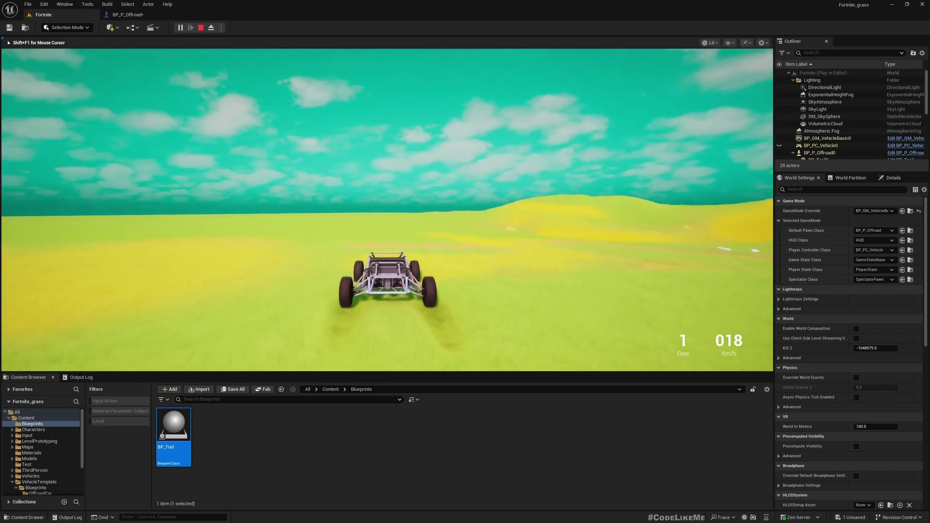
{"action": "key", "text": "Escape"}
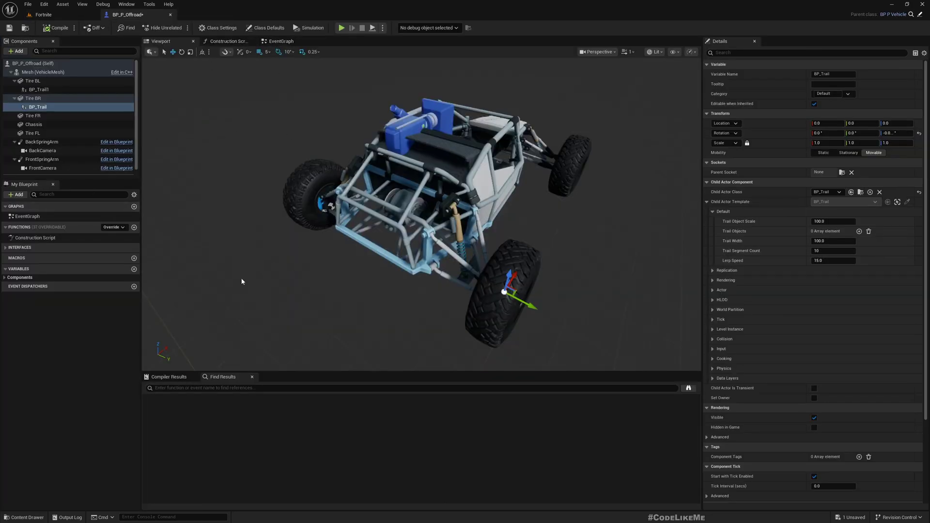
Step: Open the BP_Trail blueprint and move the ADD and Trail Objects nodes in AddTrailObjects farther from Add Static Mesh Component
{"action": "left_click", "coordinate": [43, 15]}
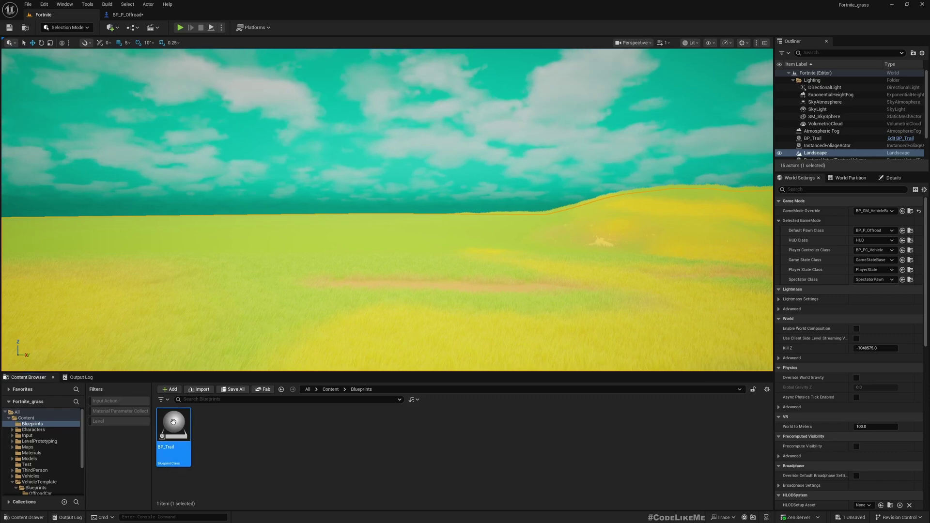
{"action": "scroll", "coordinate": [391, 206], "scroll_direction": "down", "scroll_amount": 2}
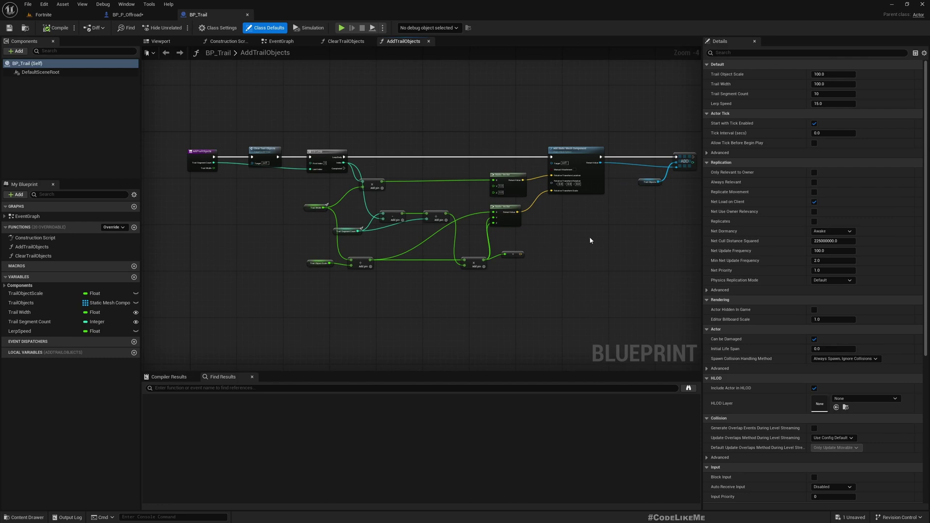
{"action": "scroll", "coordinate": [435, 240], "scroll_direction": "up", "scroll_amount": 4}
{"action": "left_click_drag", "start_coordinate": [540, 306], "coordinate": [272, 227]}
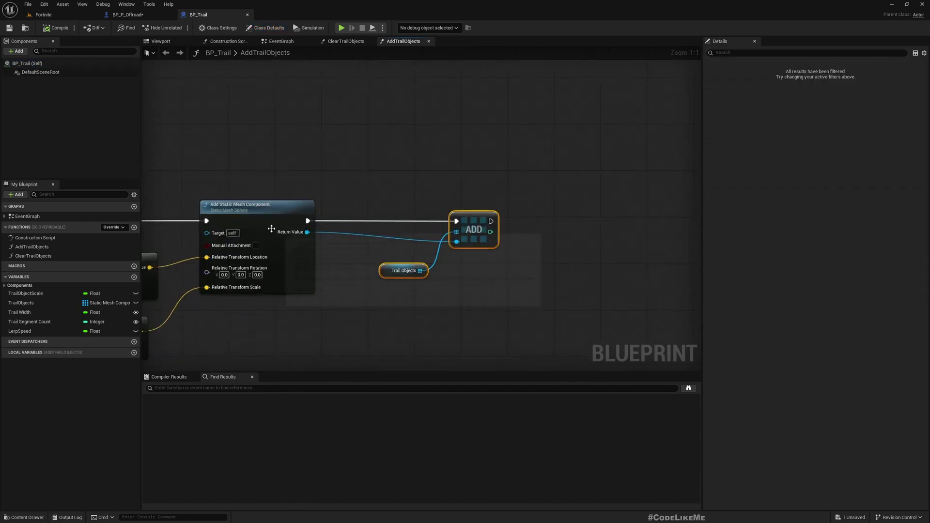
{"action": "left_click", "coordinate": [272, 227]}
{"action": "left_click_drag", "start_coordinate": [388, 187], "coordinate": [527, 262]}
{"action": "left_click_drag", "start_coordinate": [457, 221], "coordinate": [540, 222]}
{"action": "left_click", "coordinate": [492, 197]}
{"action": "left_click_drag", "start_coordinate": [375, 189], "coordinate": [583, 320]}
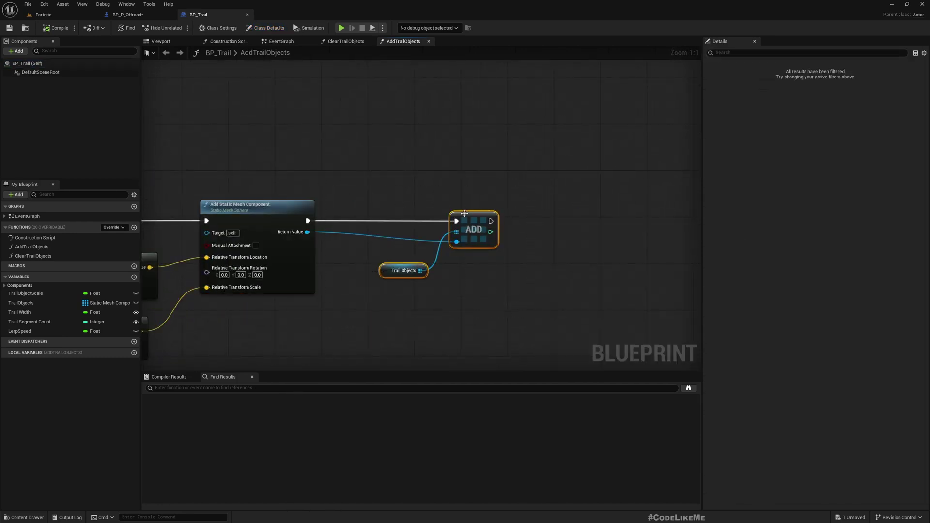
{"action": "left_click_drag", "start_coordinate": [464, 213], "coordinate": [554, 216]}
Step: Add two reroute points to the wire from Return Value to ADD and route it below the other nodes
{"action": "double_click", "coordinate": [368, 235]}
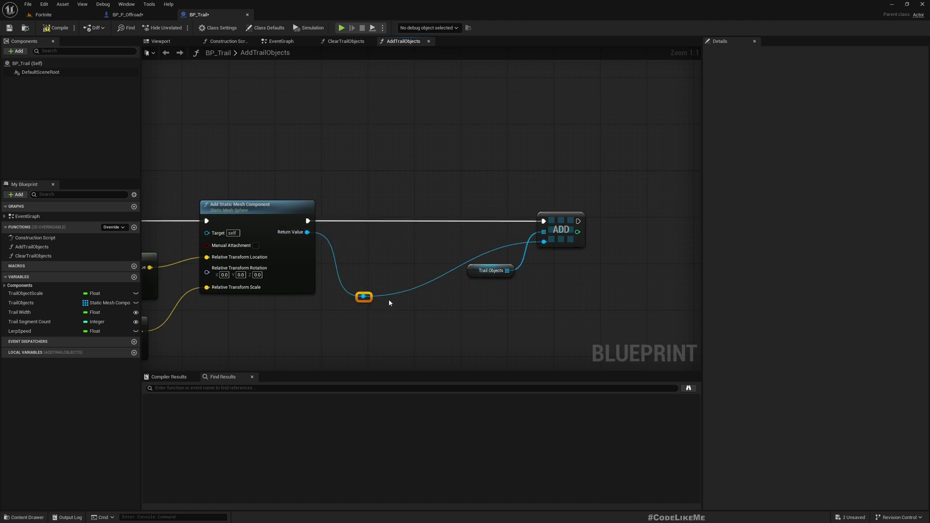
{"action": "left_click", "coordinate": [364, 296]}
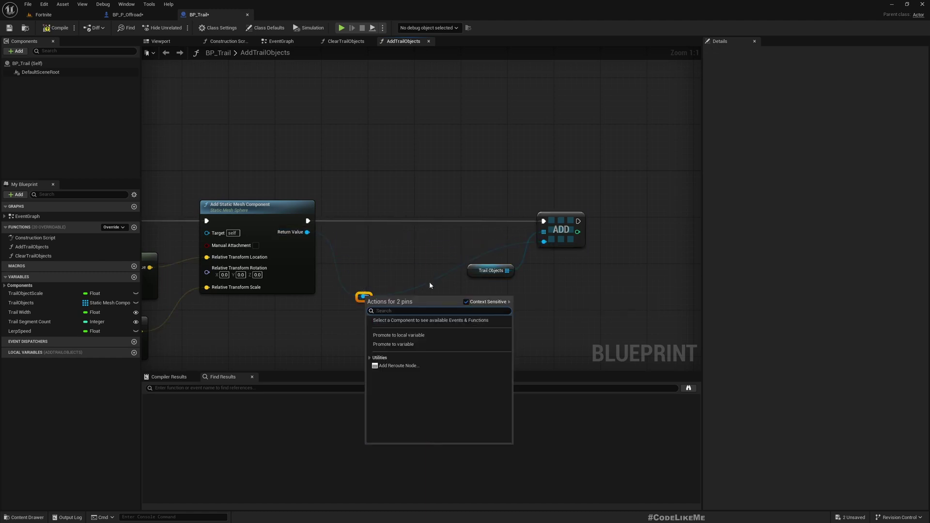
{"action": "left_click", "coordinate": [454, 270]}
{"action": "double_click", "coordinate": [454, 270]}
{"action": "left_click_drag", "start_coordinate": [455, 268], "coordinate": [478, 309]}
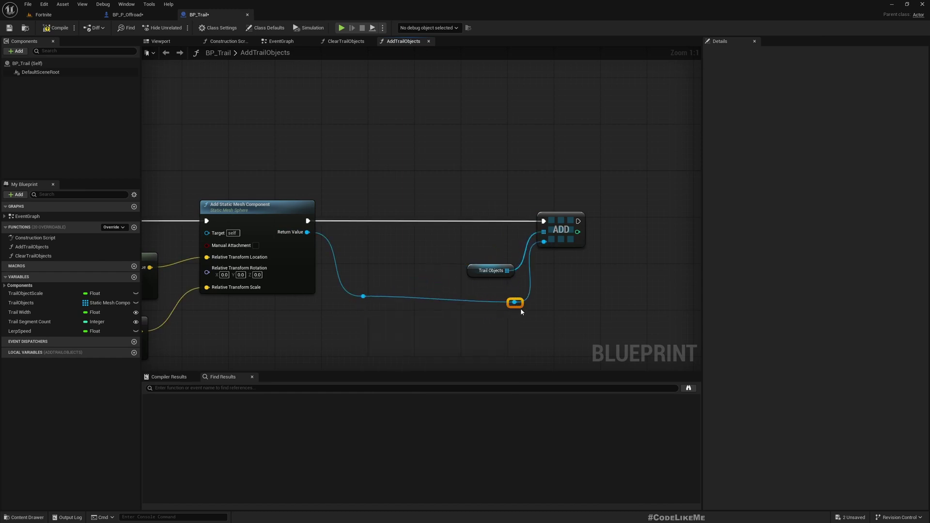
Step: Add a Set Material node targeting the new static mesh component and wire its execution between Add Static Mesh Component and ADD
{"action": "left_click_drag", "start_coordinate": [528, 324], "coordinate": [385, 252]}
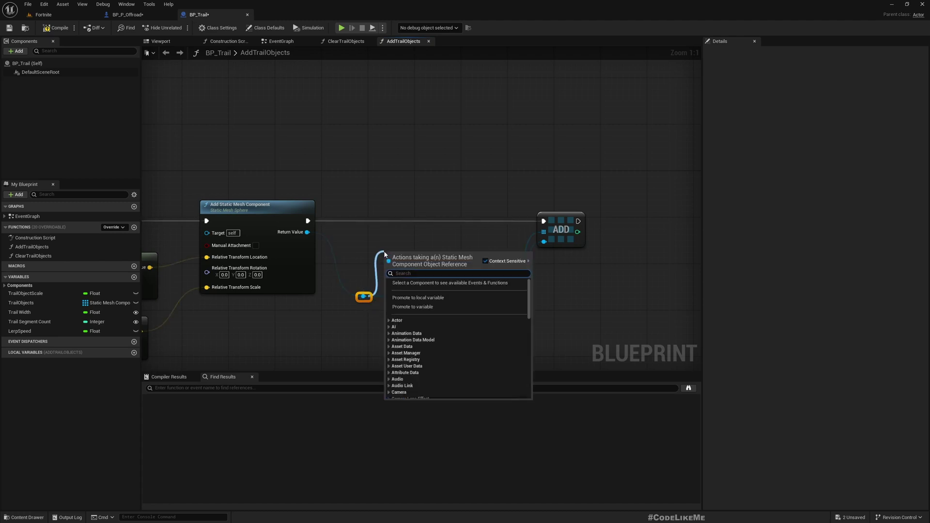
{"action": "type", "text": "set mater"}
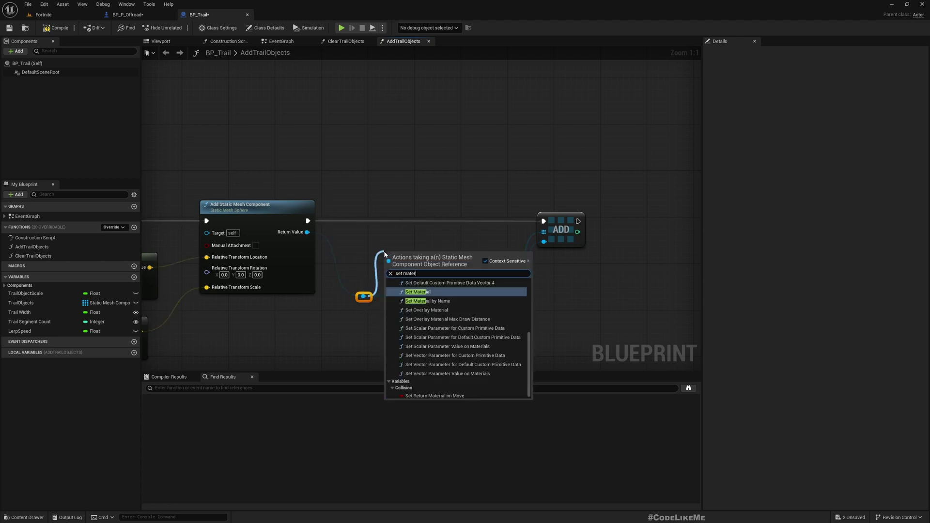
{"action": "key", "text": "Return"}
{"action": "left_click_drag", "start_coordinate": [425, 266], "coordinate": [437, 219]}
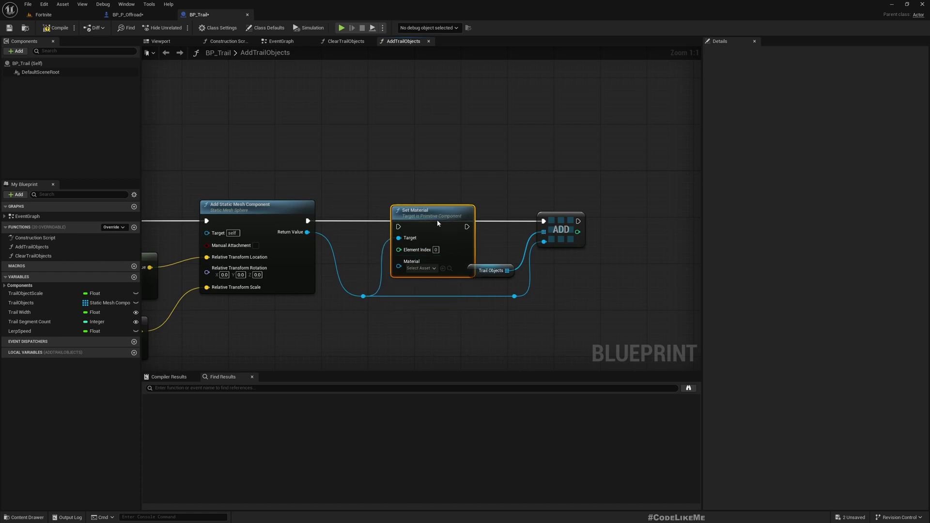
{"action": "left_click_drag", "start_coordinate": [310, 222], "coordinate": [349, 224]}
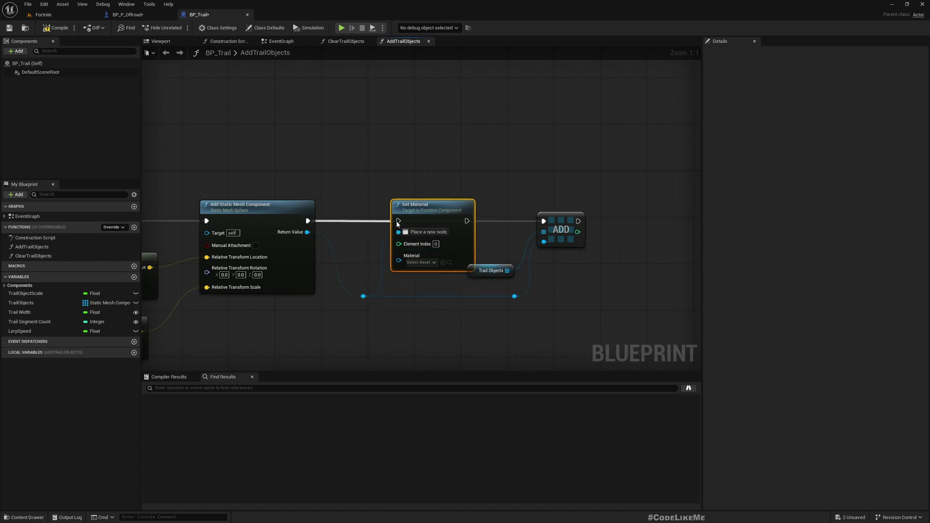
{"action": "left_click_drag", "start_coordinate": [398, 224], "coordinate": [398, 222]}
{"action": "left_click_drag", "start_coordinate": [467, 221], "coordinate": [543, 221]}
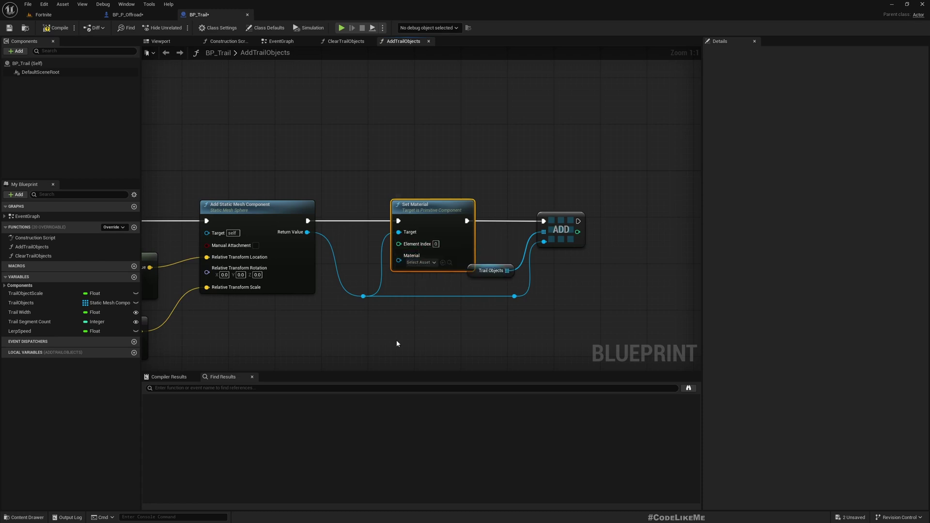
Step: Space the ADD and Trail Objects nodes farther from the Set Material node
{"action": "right_click_drag", "start_coordinate": [402, 324], "coordinate": [404, 292]}
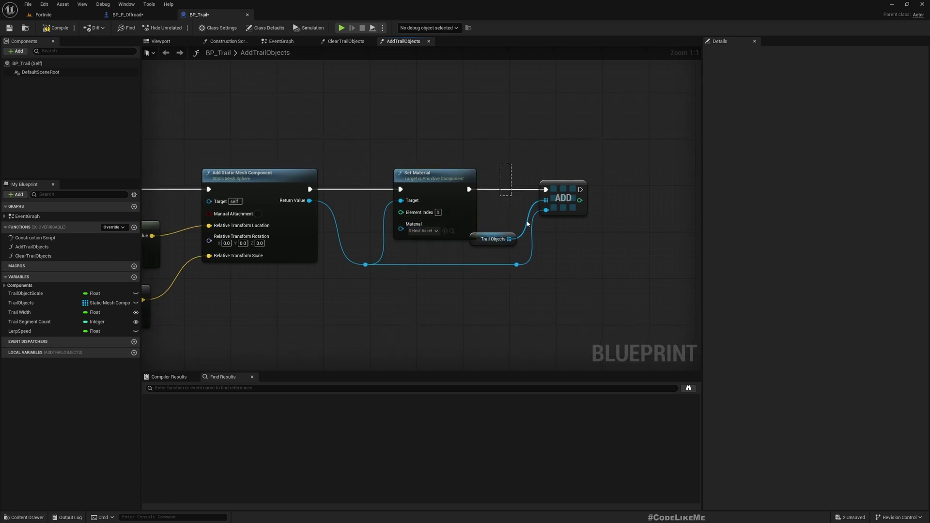
{"action": "left_click_drag", "start_coordinate": [577, 190], "coordinate": [600, 190]}
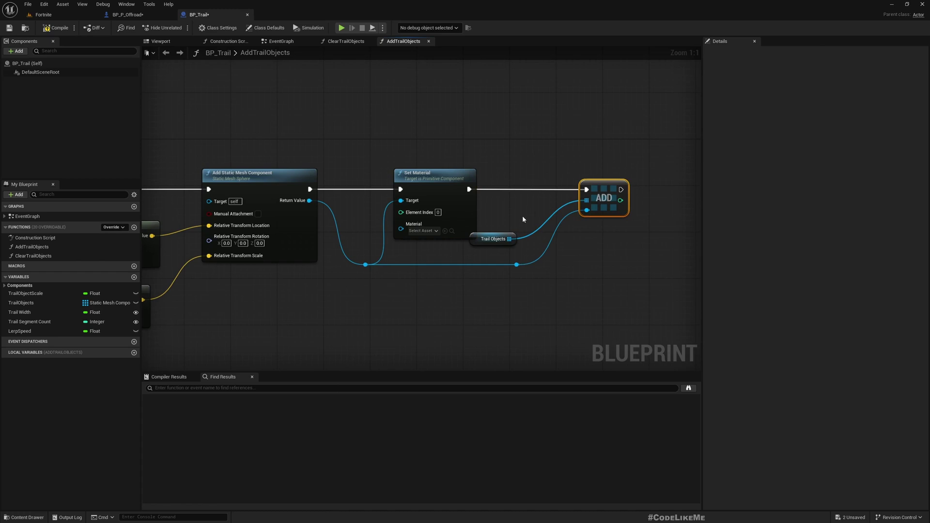
{"action": "left_click_drag", "start_coordinate": [513, 225], "coordinate": [558, 313]}
Step: Feed the Set Material node's Material input from a new Select node with a Boolean index
{"action": "left_click_drag", "start_coordinate": [401, 228], "coordinate": [373, 318]}
{"action": "type", "text": "sele"}
{"action": "key", "text": "Return"}
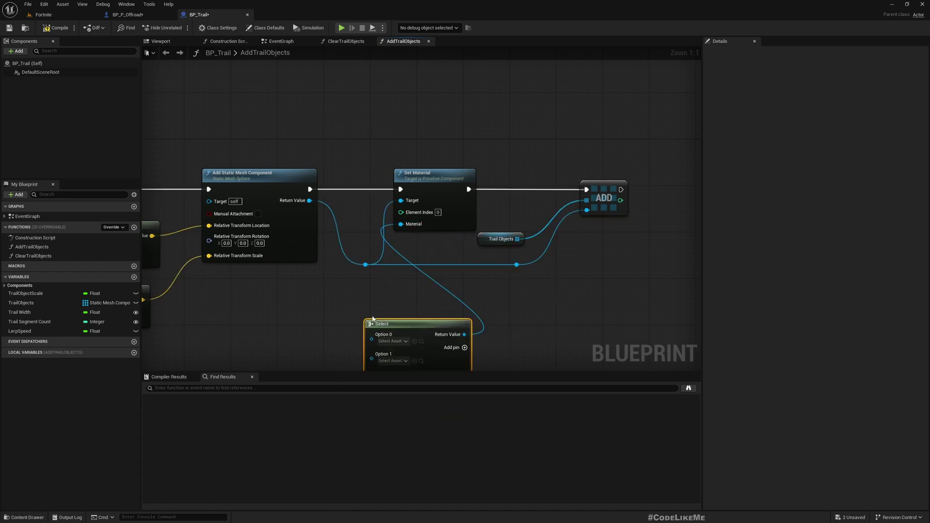
{"action": "right_click_drag", "start_coordinate": [335, 344], "coordinate": [323, 249]}
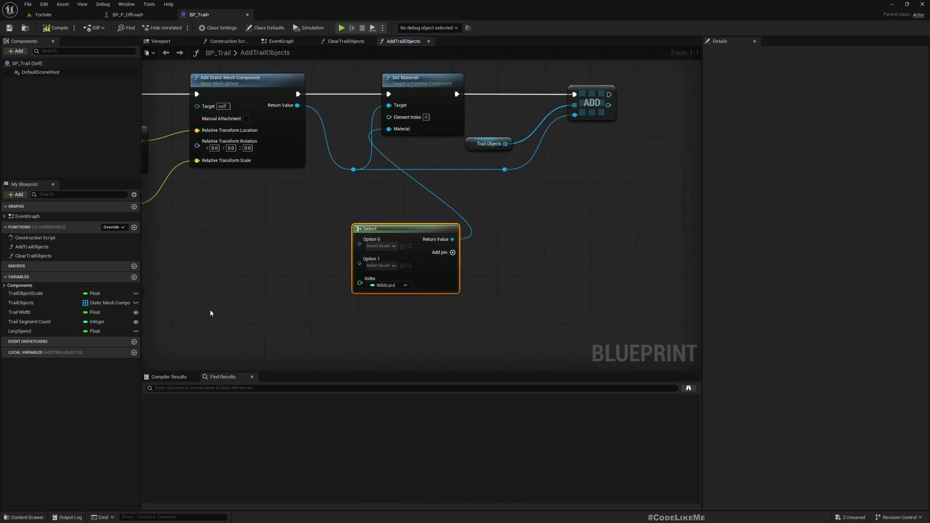
{"action": "left_click", "coordinate": [391, 287]}
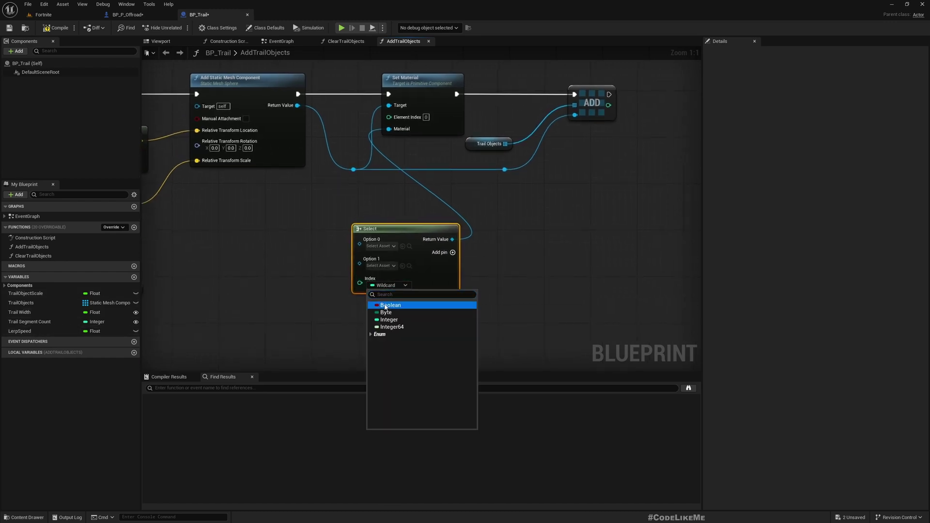
{"action": "left_click", "coordinate": [386, 305]}
Step: Promote the Select node's Index to a Boolean variable named ShowDebugShapes and align its getter with the node
{"action": "left_click_drag", "start_coordinate": [363, 279], "coordinate": [324, 278]}
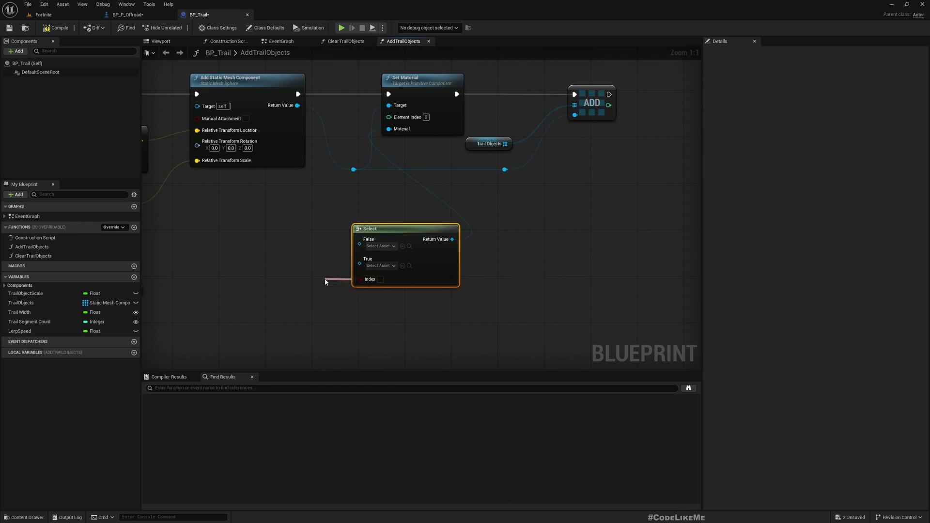
{"action": "left_click", "coordinate": [347, 329]}
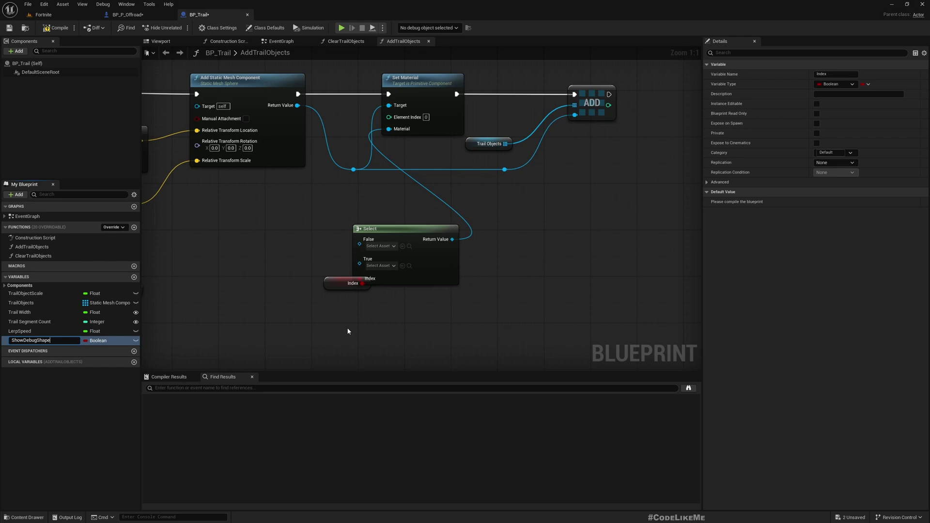
{"action": "left_click_drag", "start_coordinate": [326, 285], "coordinate": [256, 275]}
{"action": "left_click_drag", "start_coordinate": [244, 230], "coordinate": [476, 331]}
{"action": "key", "text": "q"}
Step: Move the Set Material, Trail Objects and ADD nodes together with their reroute point farther from Add Static Mesh Component
{"action": "right_click_drag", "start_coordinate": [484, 106], "coordinate": [403, 153]}
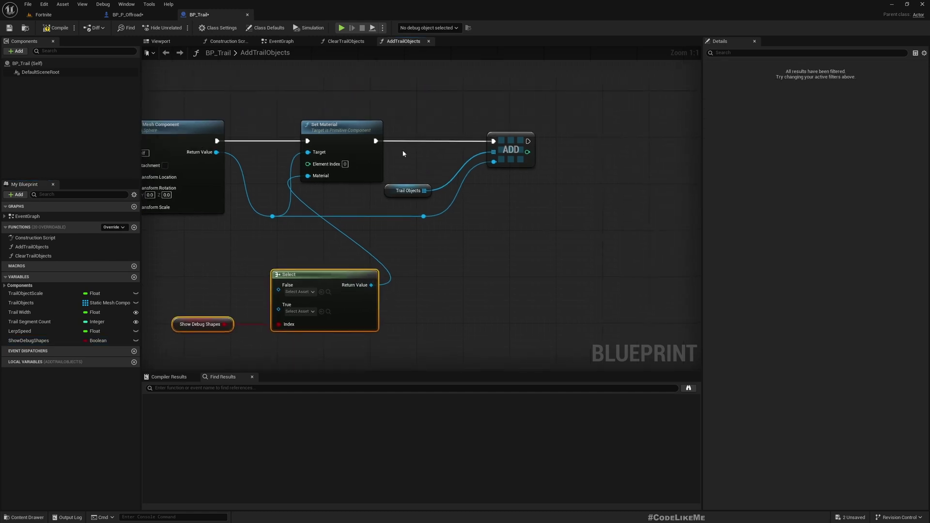
{"action": "left_click_drag", "start_coordinate": [352, 110], "coordinate": [544, 227]}
{"action": "left_click_drag", "start_coordinate": [350, 132], "coordinate": [466, 129]}
{"action": "right_click_drag", "start_coordinate": [466, 129], "coordinate": [534, 90]}
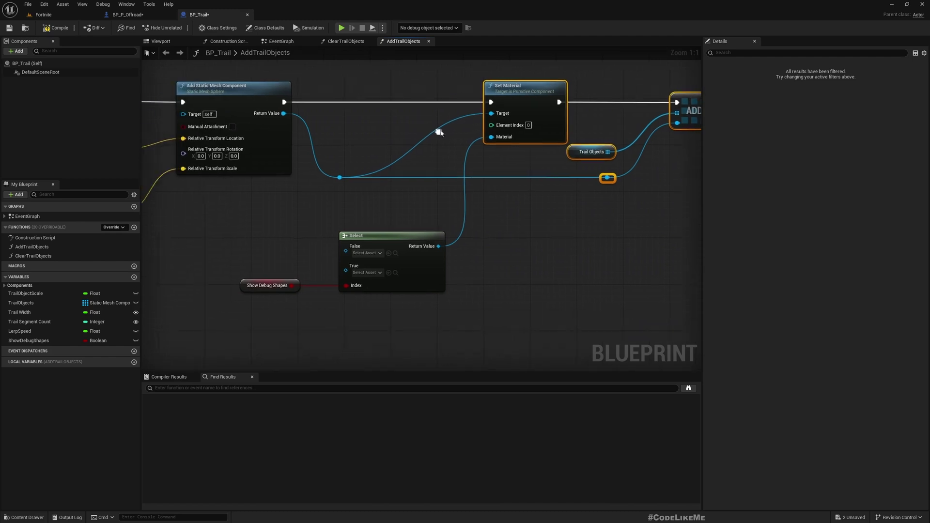
Step: Make the ShowDebugShapes variable instance editable
{"action": "left_click", "coordinate": [247, 286]}
{"action": "left_click", "coordinate": [135, 341]}
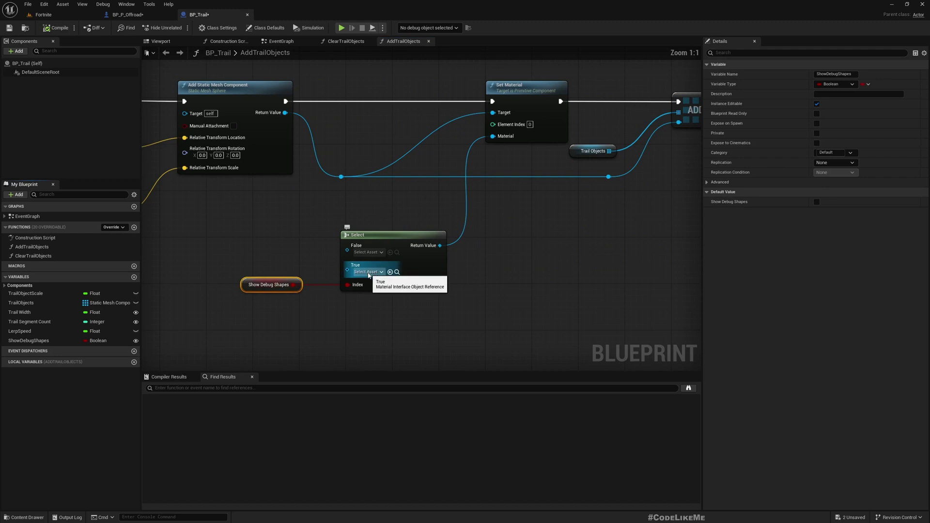
Step: Set the Select node's False option to the M_Masked material
{"action": "left_click", "coordinate": [368, 272]}
{"action": "left_click", "coordinate": [364, 252]}
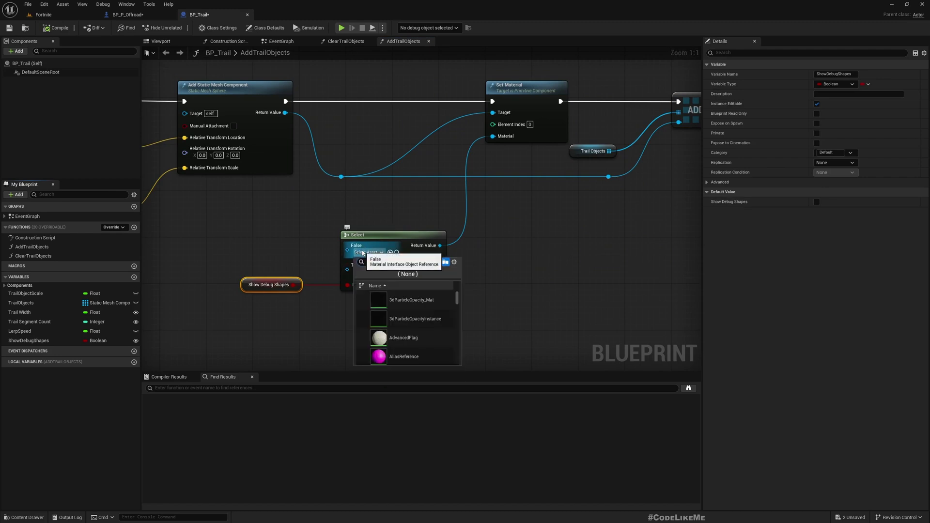
{"action": "type", "text": "m_"}
{"action": "type", "text": "invisible"}
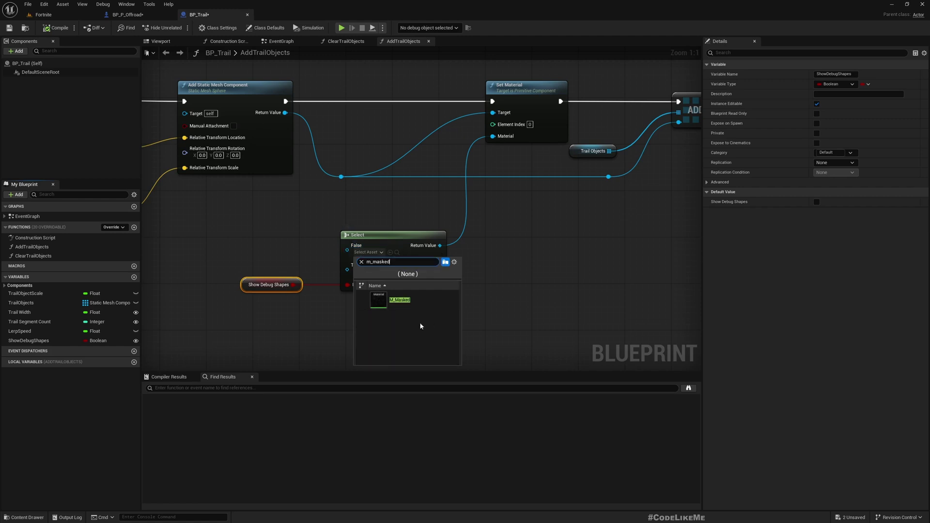
{"action": "left_click", "coordinate": [396, 304]}
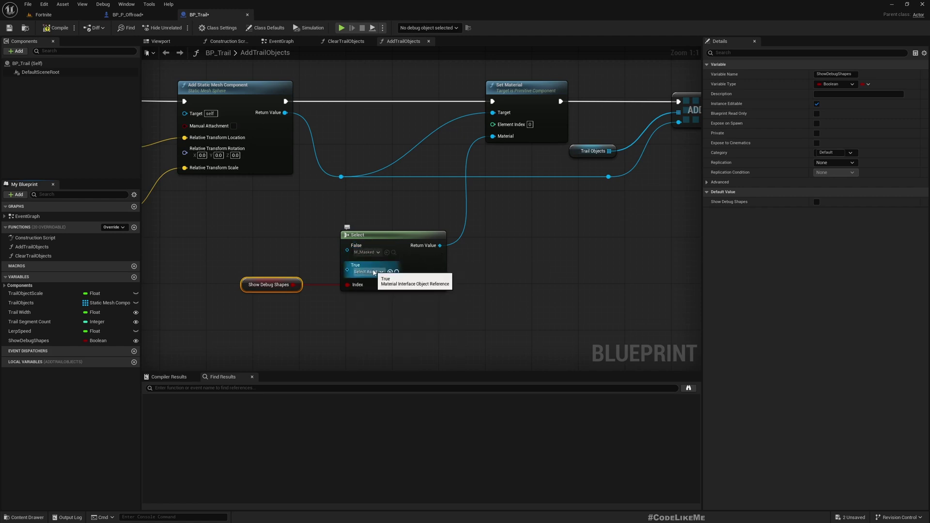
Step: Reset the Element 0 material of the Add Static Mesh Component node to DefaultMaterial
{"action": "left_click", "coordinate": [239, 85]}
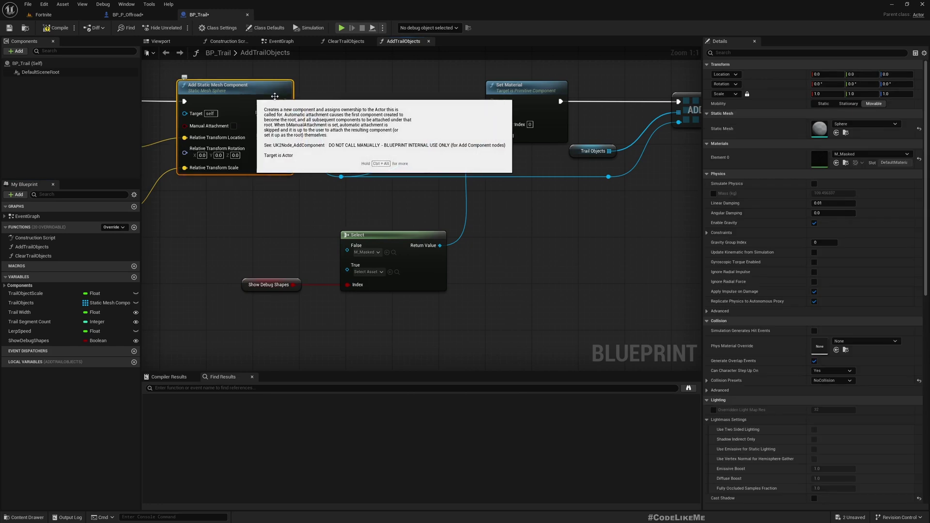
{"action": "left_click", "coordinate": [919, 159]}
{"action": "right_click", "coordinate": [817, 164]}
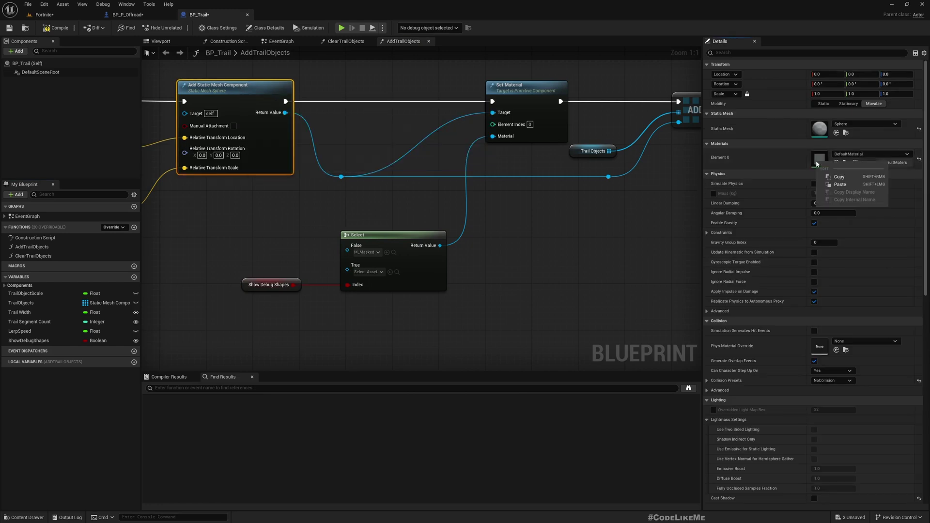
{"action": "left_click", "coordinate": [838, 184]}
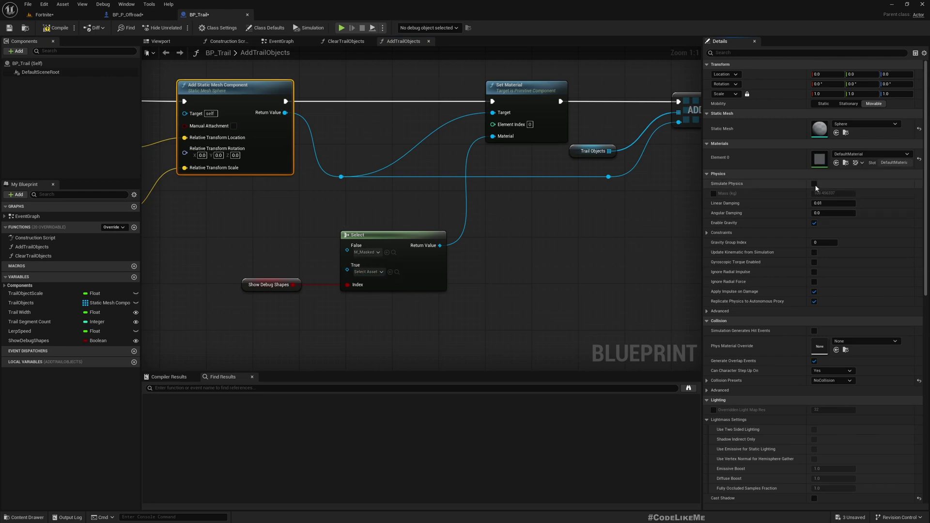
Step: Locate the DefaultMaterial asset and assign it to the Select node's True option in AddTrailObjects
{"action": "left_click", "coordinate": [845, 163]}
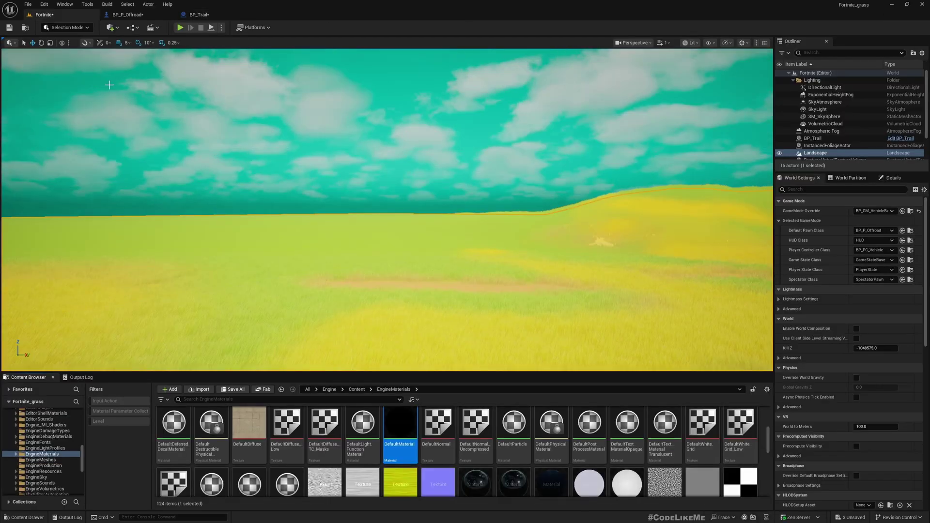
{"action": "left_click", "coordinate": [140, 15]}
{"action": "left_click", "coordinate": [204, 14]}
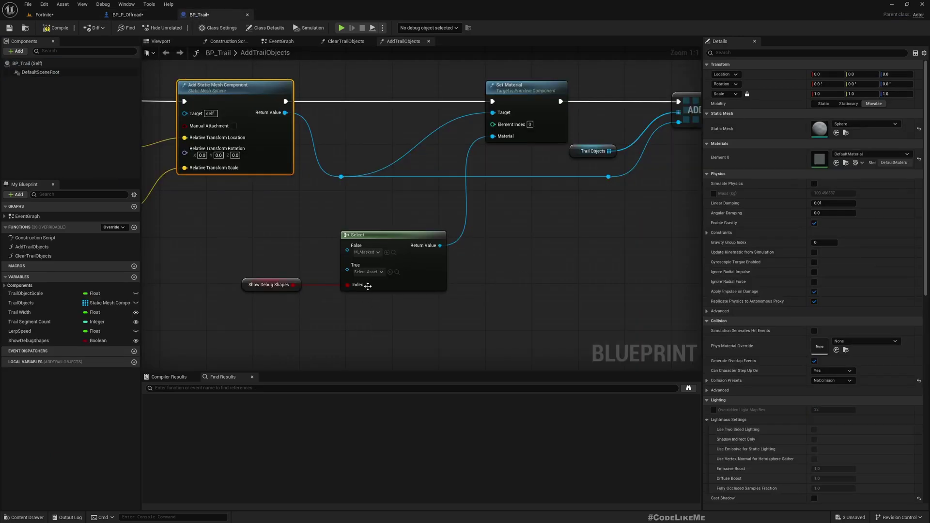
{"action": "left_click", "coordinate": [389, 272]}
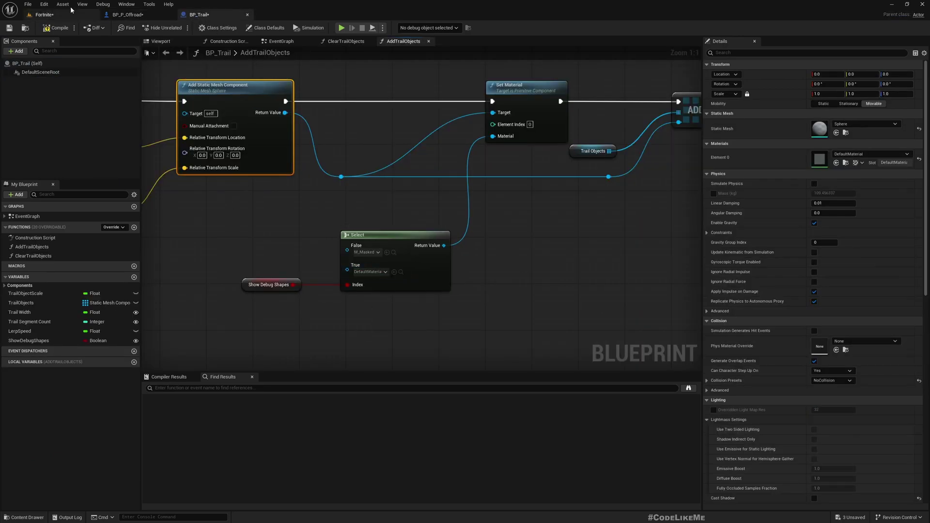
Step: Enable Show Debug Shapes on both the BP_Trail and BP_Trail1 components of BP_P_Offroad
{"action": "left_click", "coordinate": [130, 15]}
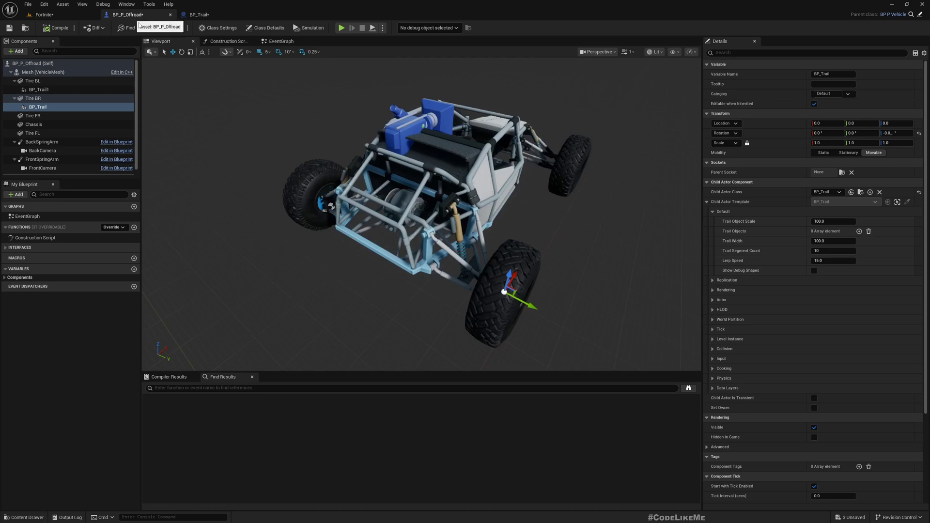
{"action": "left_click", "coordinate": [39, 89], "text": "ctrl"}
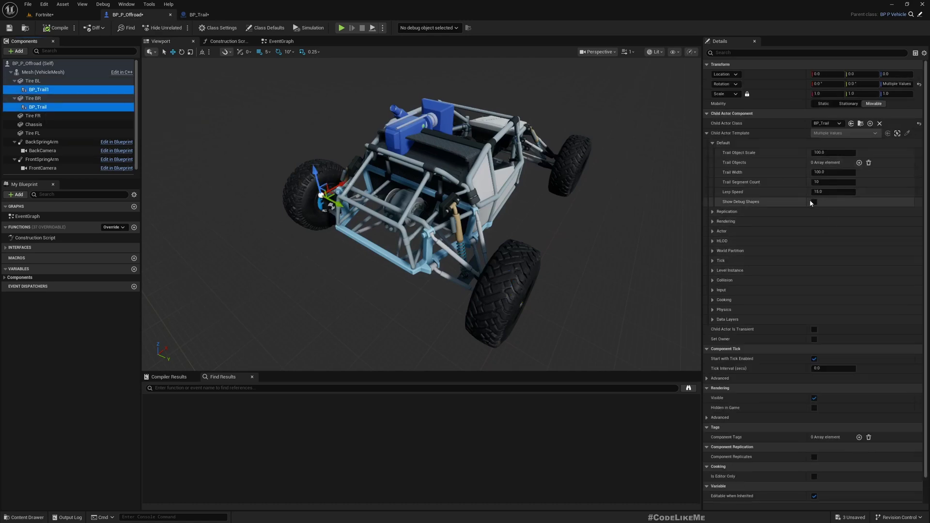
{"action": "left_click", "coordinate": [814, 202]}
{"action": "key", "text": "s"}
{"action": "right_click_drag", "start_coordinate": [547, 271], "coordinate": [567, 283]}
{"action": "key", "text": "w"}
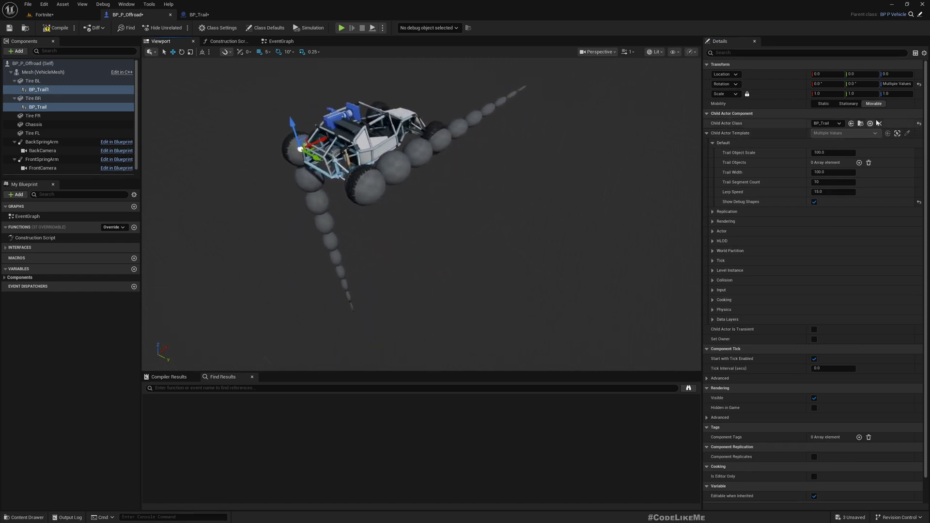
Step: Reset both trail components' rotation, then rotate them to extend straight behind the car, with BP_Trail at 180°, 0°, 180°
{"action": "left_click", "coordinate": [919, 85]}
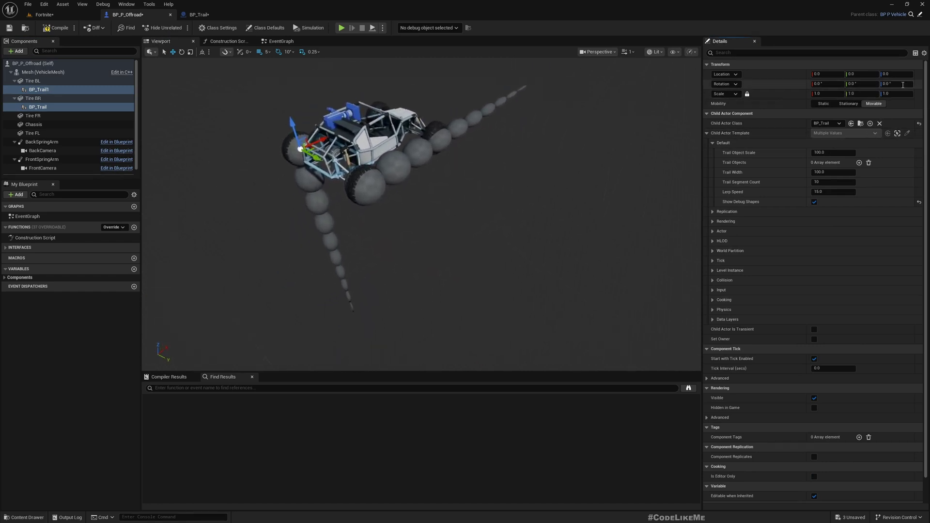
{"action": "mouse_move", "coordinate": [318, 170]}
{"action": "right_mouse_down"}
{"action": "mouse_move", "coordinate": [311, 165]}
{"action": "mouse_move", "coordinate": [319, 171]}
{"action": "right_mouse_up"}
{"action": "key", "text": "e"}
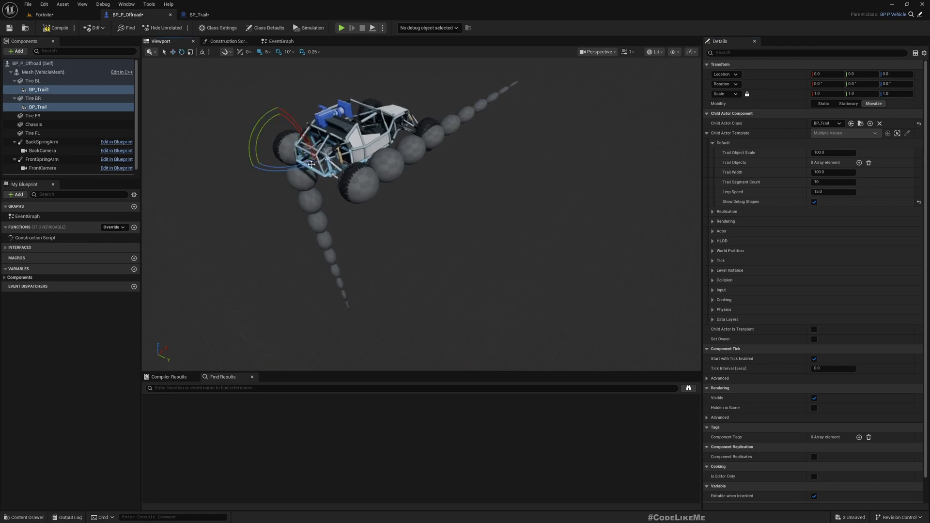
{"action": "left_click_drag", "start_coordinate": [255, 131], "coordinate": [277, 103]}
{"action": "left_click", "coordinate": [358, 186]}
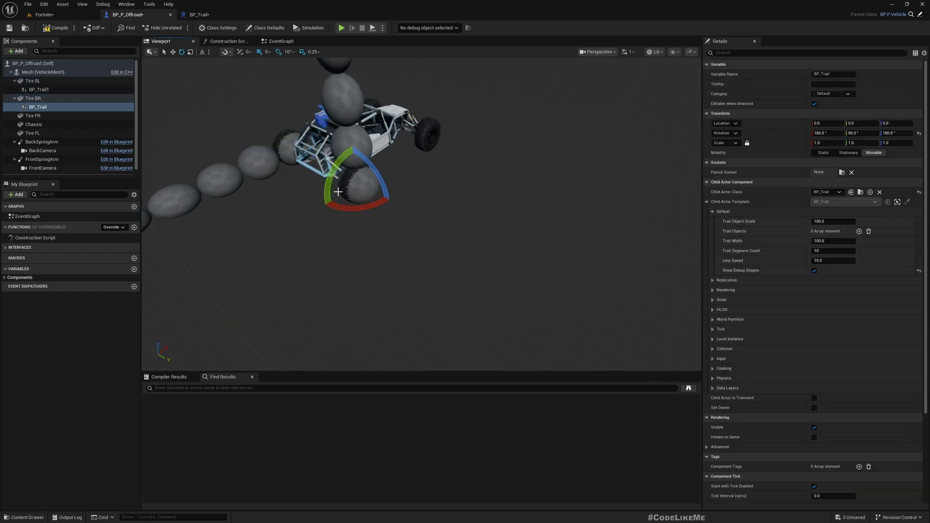
{"action": "left_click_drag", "start_coordinate": [337, 164], "coordinate": [323, 207]}
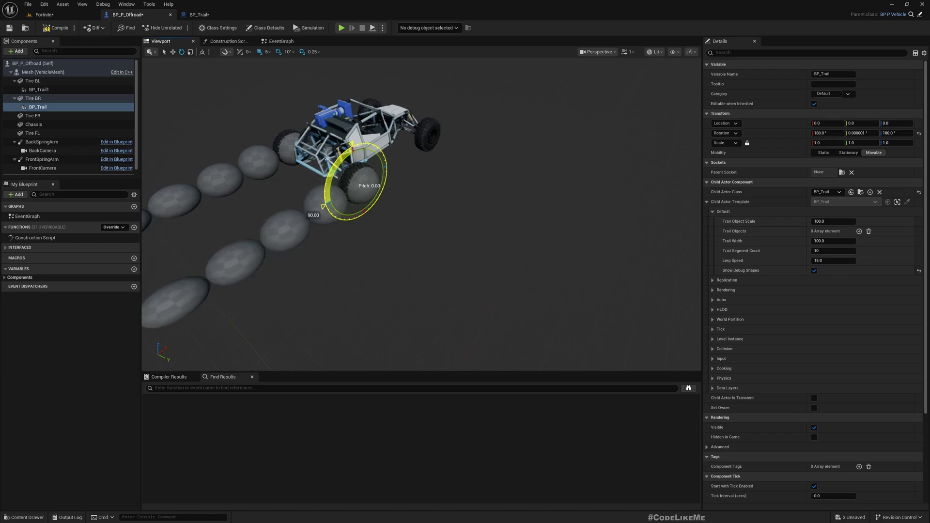
Step: Play the Fortnite level full screen and drive the car through turns to check how the debug trail shapes follow the rear wheels
{"action": "left_click", "coordinate": [47, 15]}
{"action": "right_click_drag", "start_coordinate": [258, 133], "coordinate": [262, 152]}
{"action": "key", "text": "F11"}
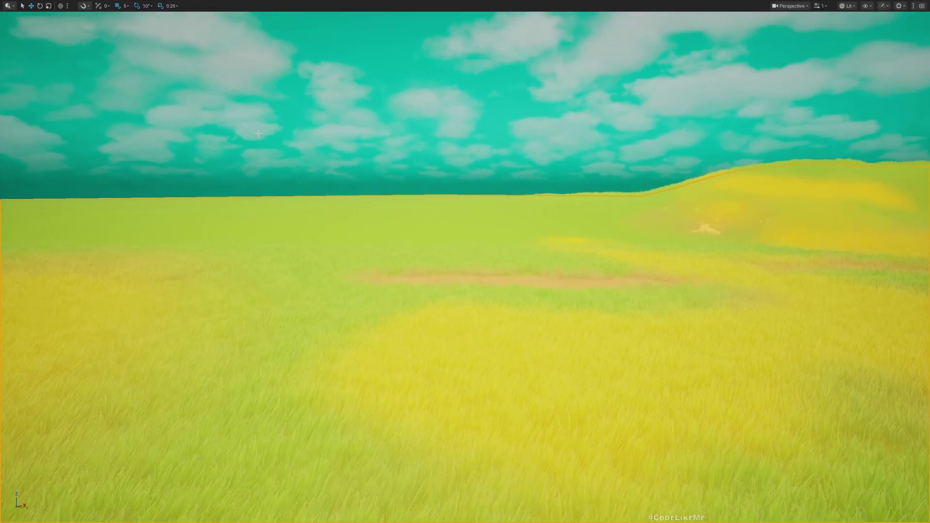
{"action": "key", "text": "alt+p"}
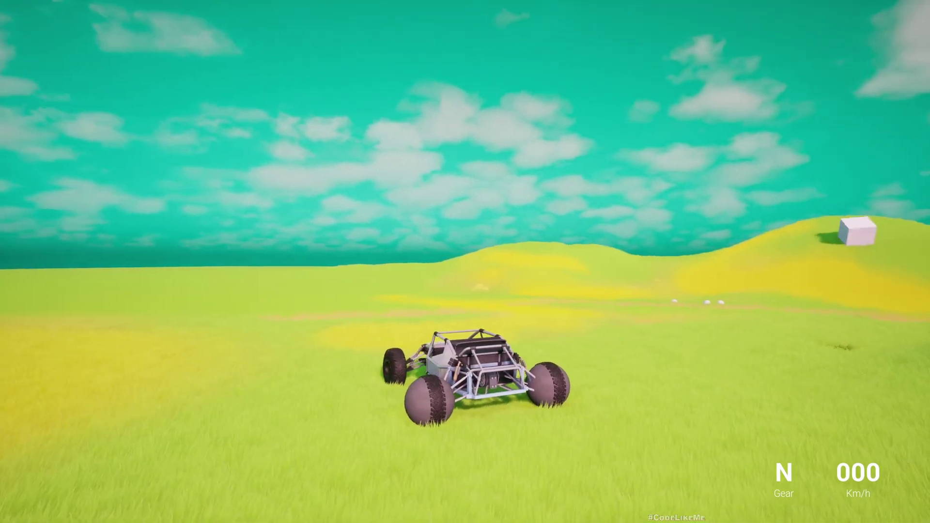
{"action": "key", "text": "w"}
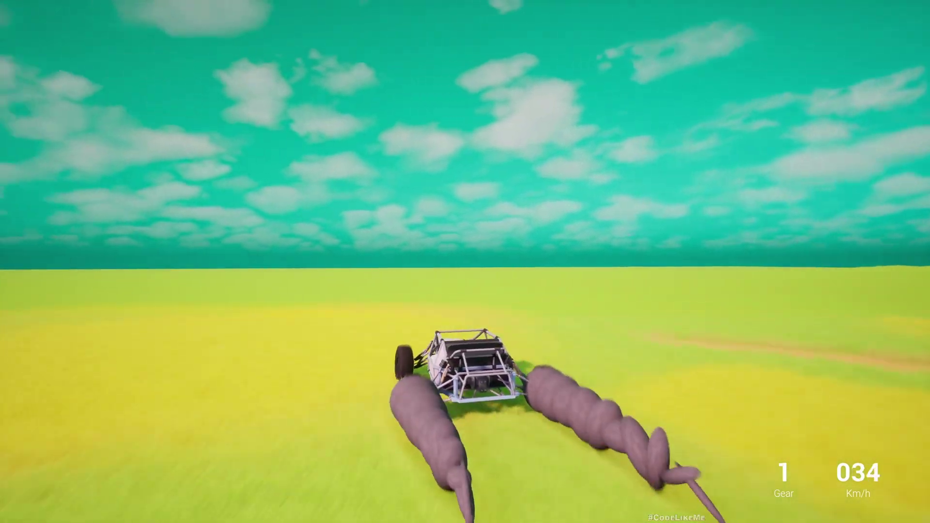
{"action": "key", "text": "a"}
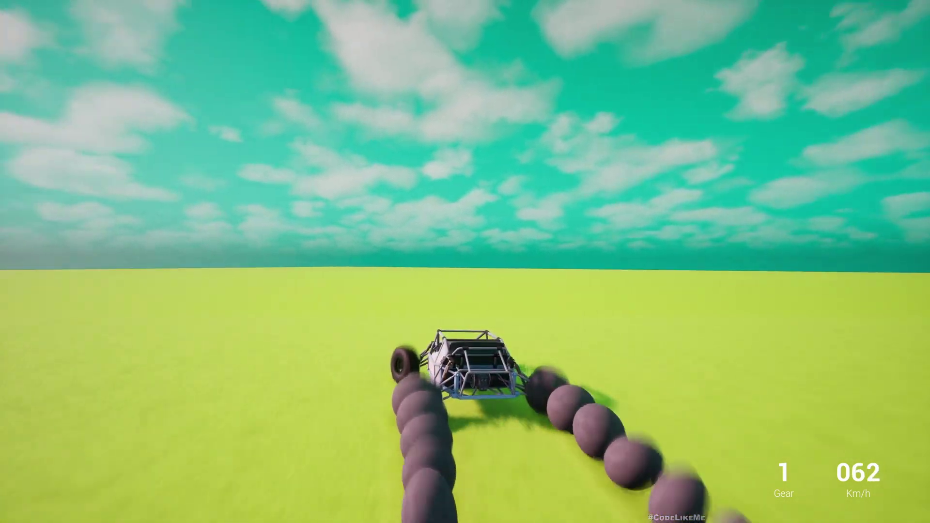
{"action": "key", "text": "d"}
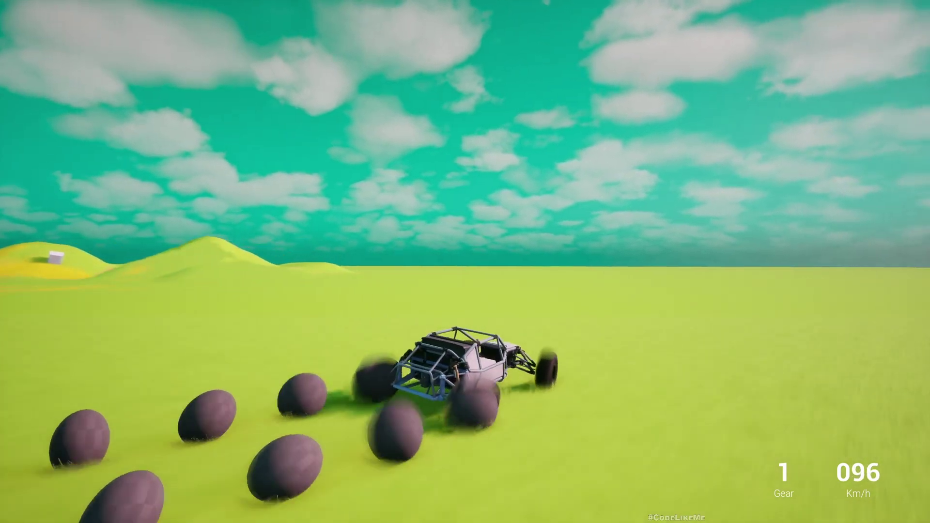
{"action": "key", "text": "a"}
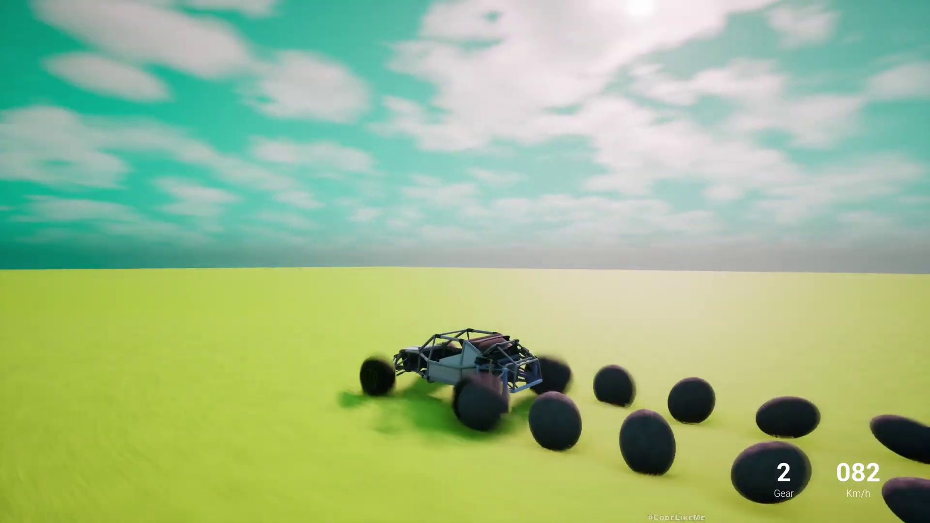
{"action": "key", "text": "Escape"}
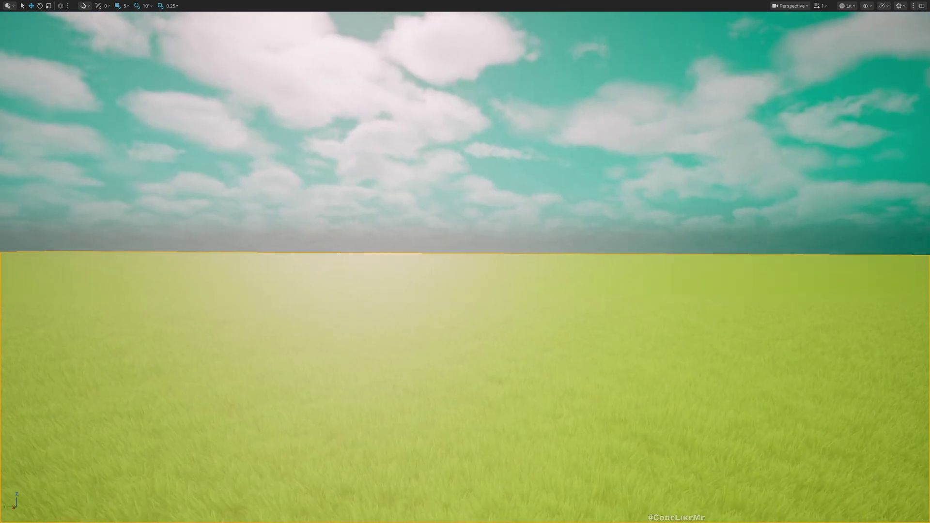
{"action": "key", "text": "F11"}
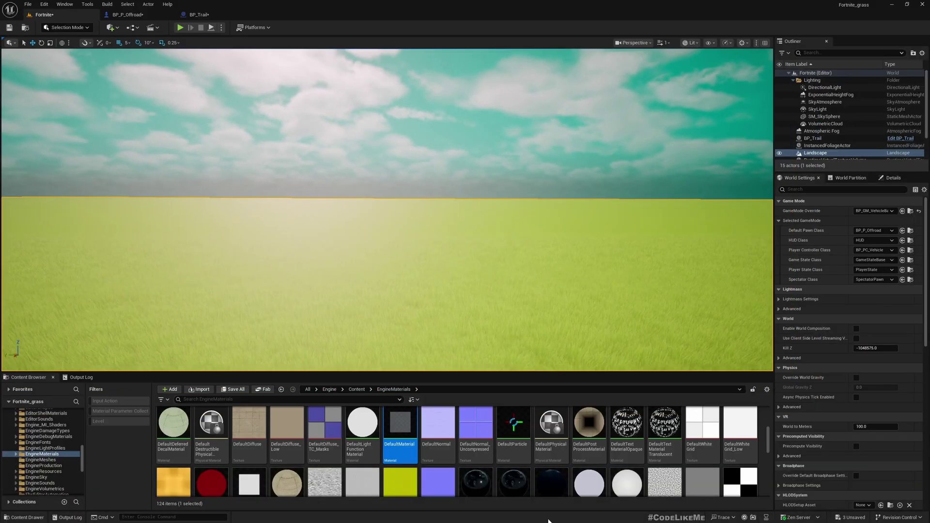
Step: Reparent BP_Trail1 in BP_P_Offroad from Tire BL directly to the Mesh component
{"action": "left_click", "coordinate": [138, 16]}
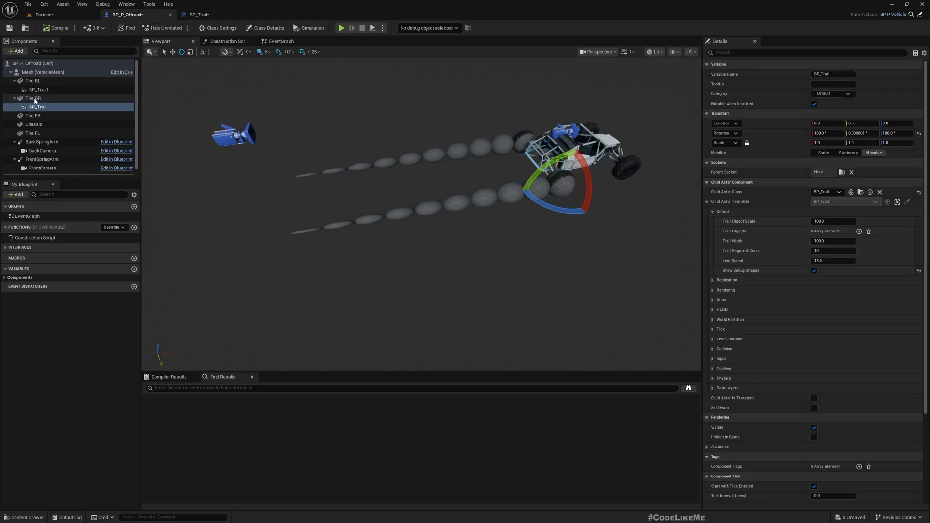
{"action": "left_click", "coordinate": [37, 72]}
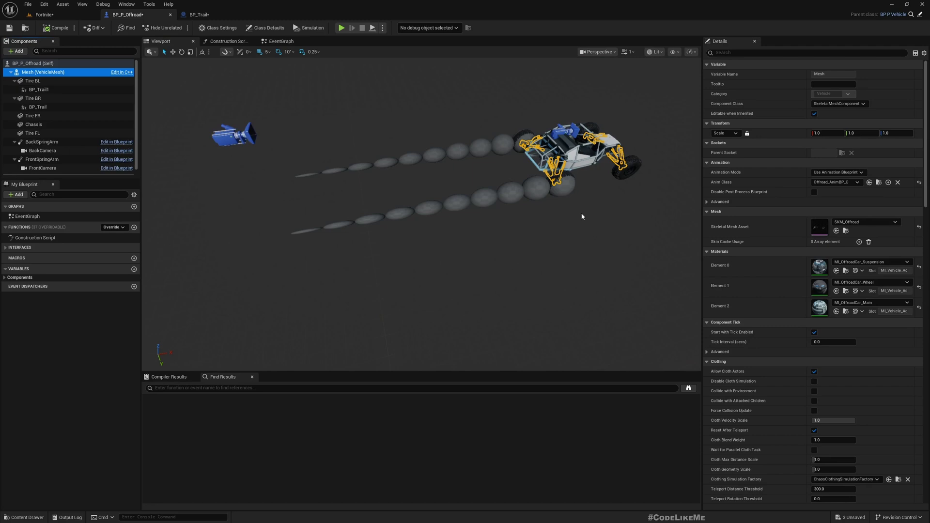
{"action": "right_click_drag", "start_coordinate": [539, 227], "coordinate": [513, 218]}
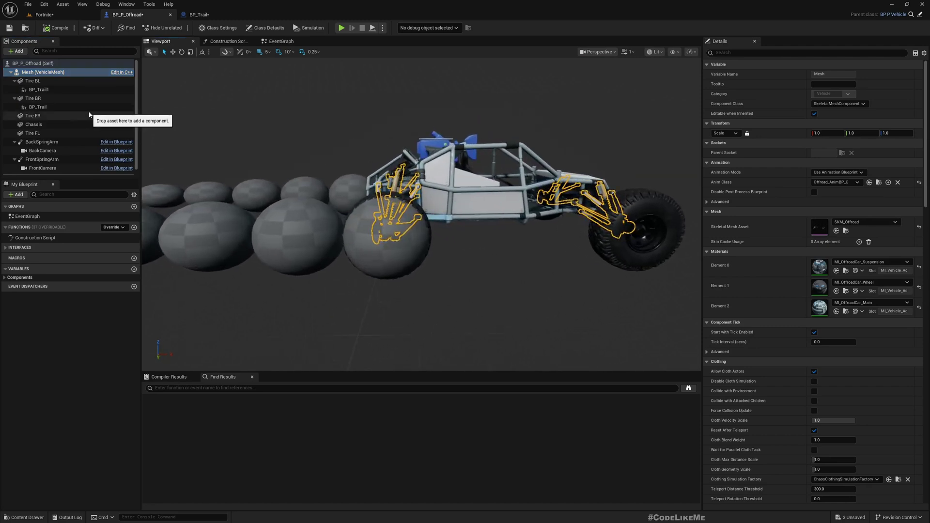
{"action": "left_click", "coordinate": [39, 89]}
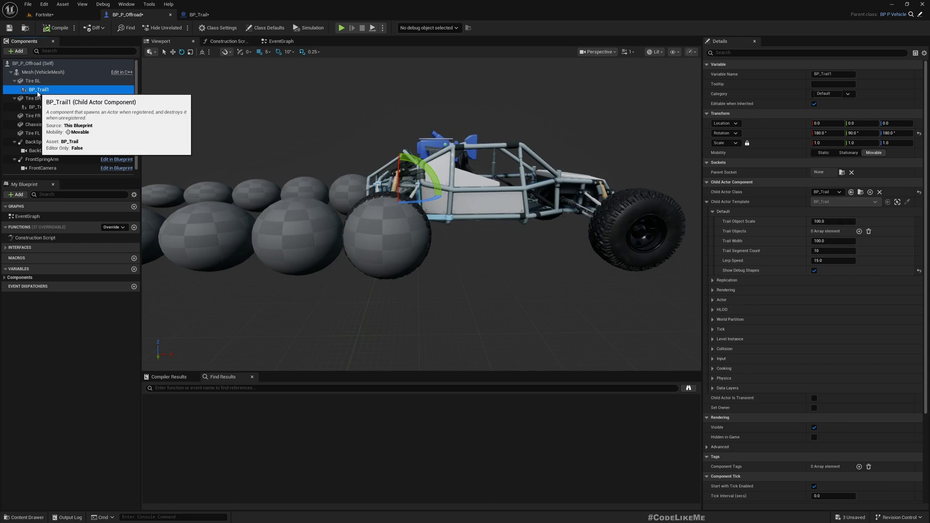
{"action": "left_click", "coordinate": [34, 81]}
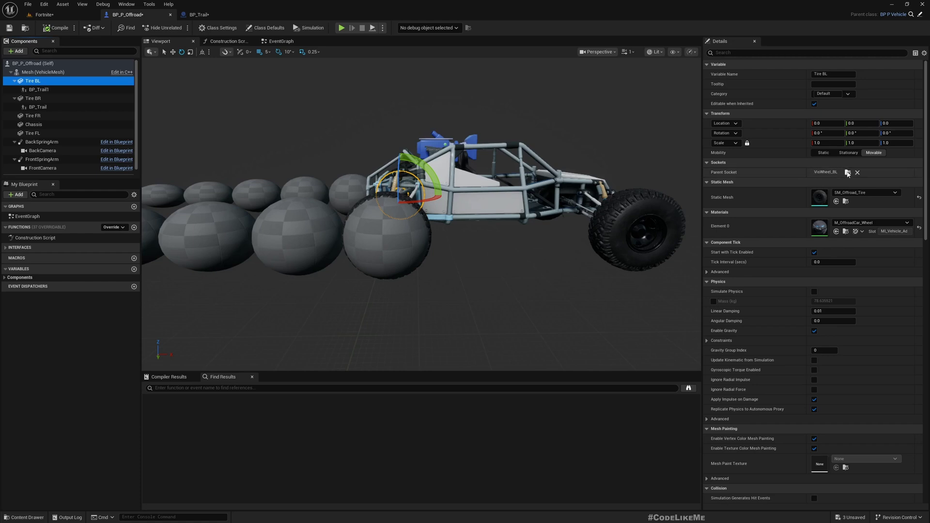
{"action": "left_click", "coordinate": [39, 90]}
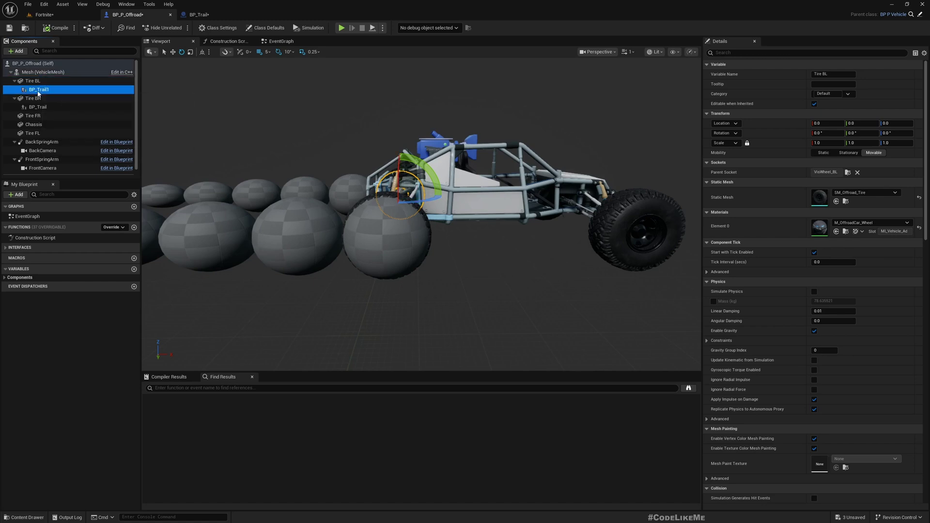
{"action": "left_click_drag", "start_coordinate": [38, 92], "coordinate": [40, 74]}
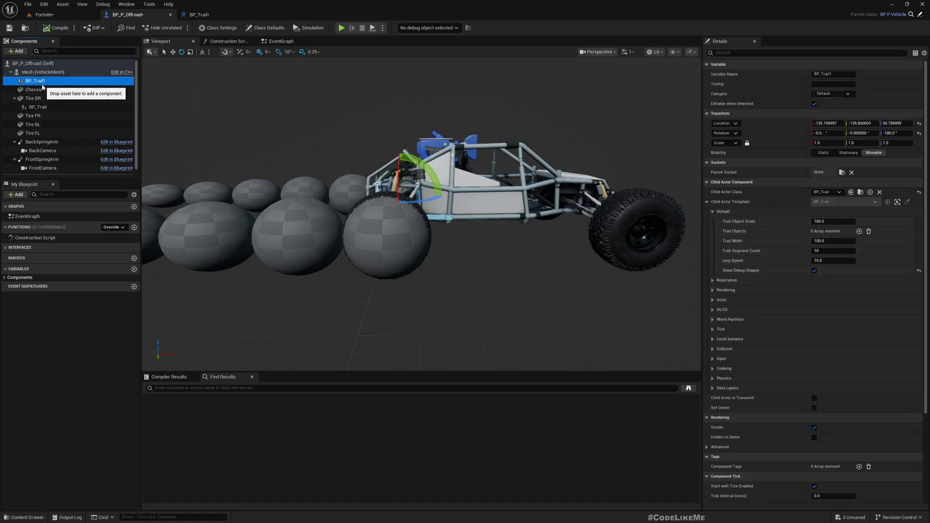
Step: Attach BP_Trail1 to the vehicle mesh's PhysWheel_BL socket
{"action": "left_click", "coordinate": [41, 90]}
{"action": "left_click", "coordinate": [39, 98]}
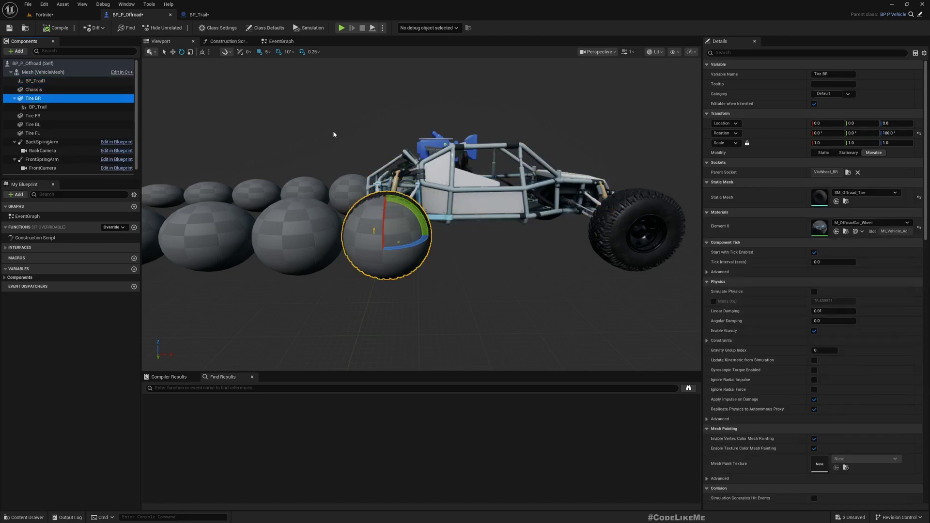
{"action": "left_click_drag", "start_coordinate": [35, 81], "coordinate": [81, 97]}
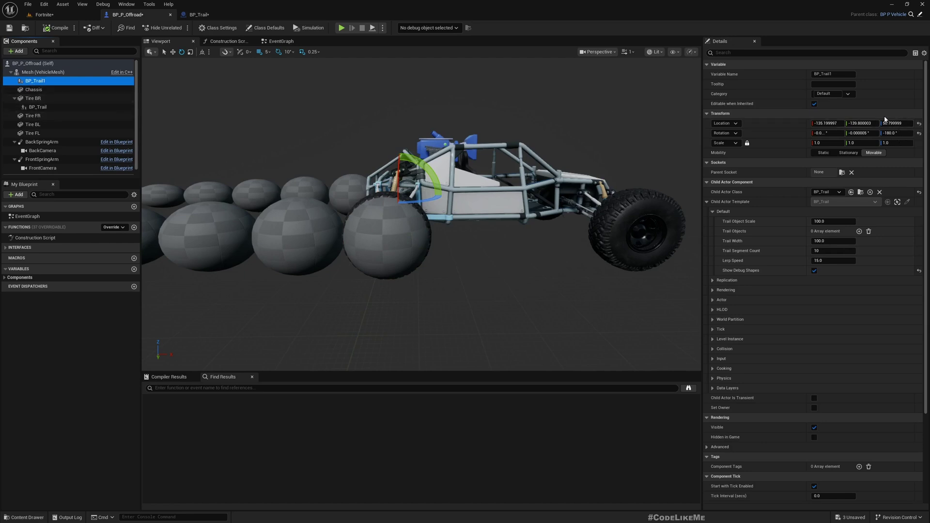
{"action": "left_click", "coordinate": [841, 172]}
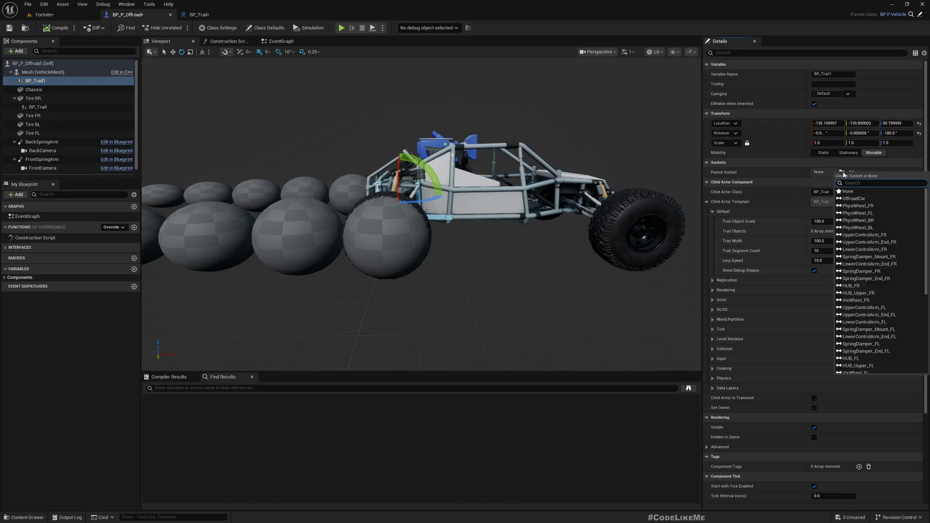
{"action": "type", "text": "whee"}
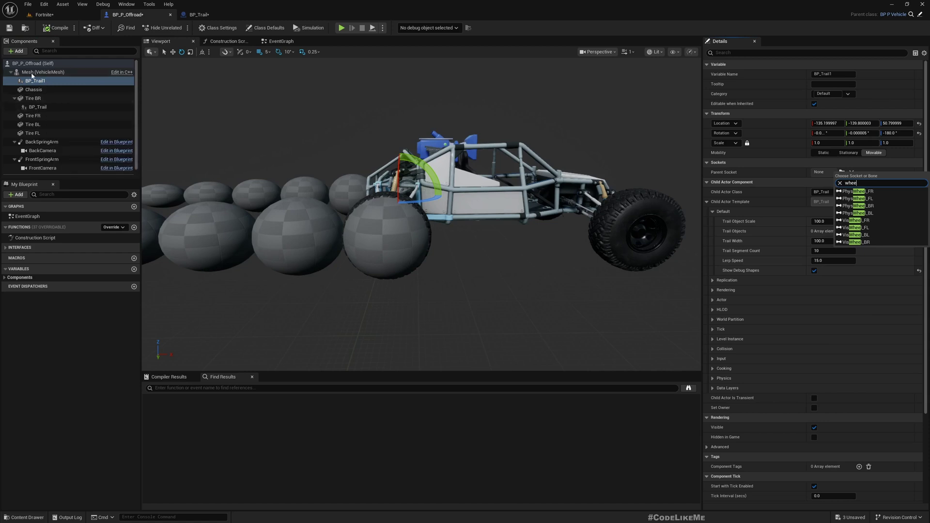
{"action": "left_click", "coordinate": [857, 213]}
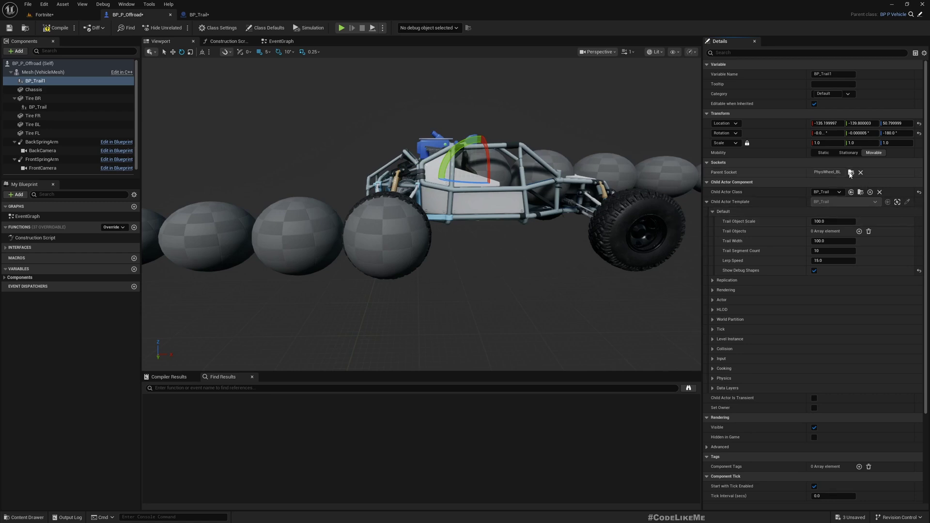
Step: Switch BP_Trail1's parent socket to VisWheel_BL, with its location reset to zero and its rotation at 0°, 90°, 0°
{"action": "left_click", "coordinate": [850, 173]}
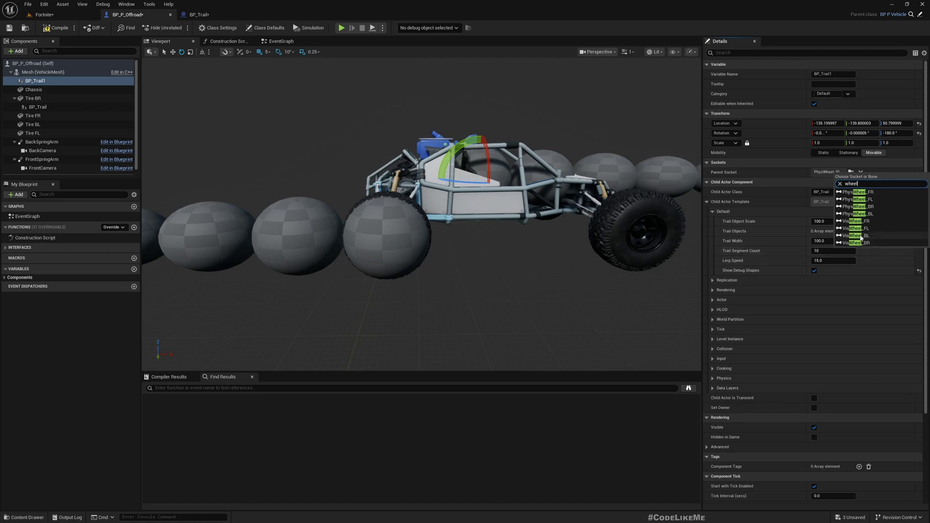
{"action": "left_click", "coordinate": [861, 238]}
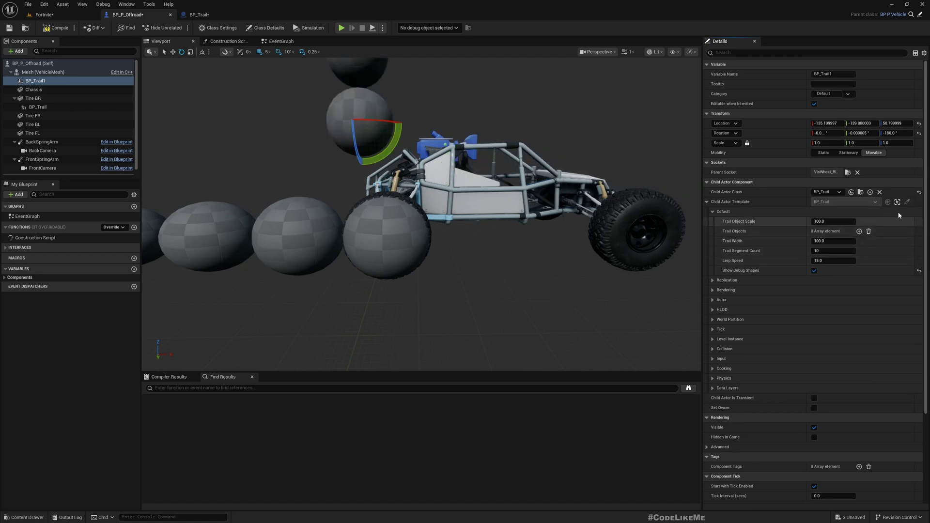
{"action": "left_click", "coordinate": [918, 123]}
{"action": "left_click", "coordinate": [918, 133]}
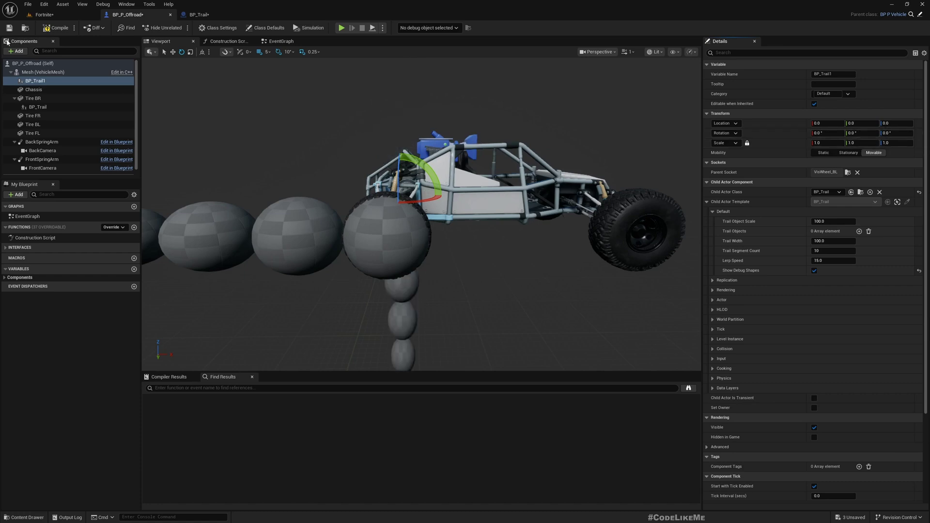
{"action": "left_click_drag", "start_coordinate": [410, 158], "coordinate": [358, 132]}
{"action": "right_click_drag", "start_coordinate": [359, 133], "coordinate": [359, 172]}
Step: Play the Fortnite level and drive the car through turns to check the socket-attached debug trail, then stop playing
{"action": "left_click", "coordinate": [67, 16]}
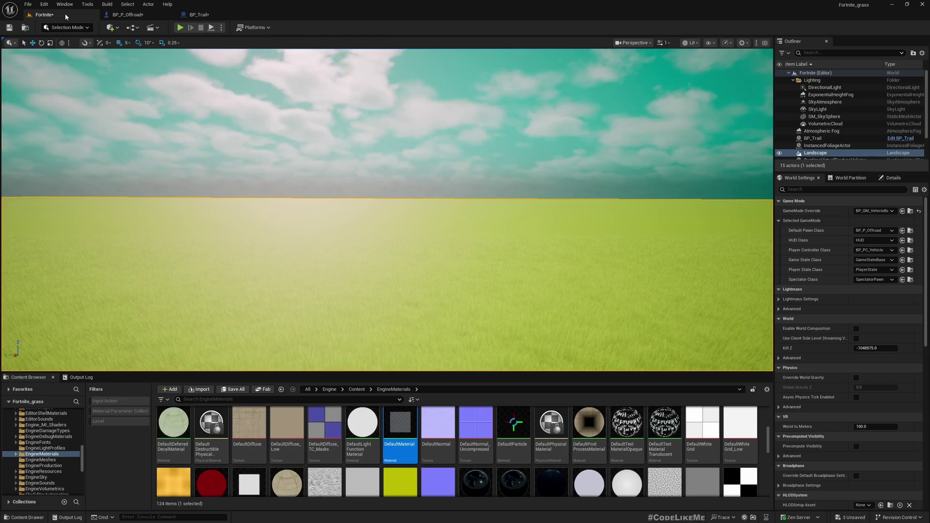
{"action": "left_click", "coordinate": [179, 28]}
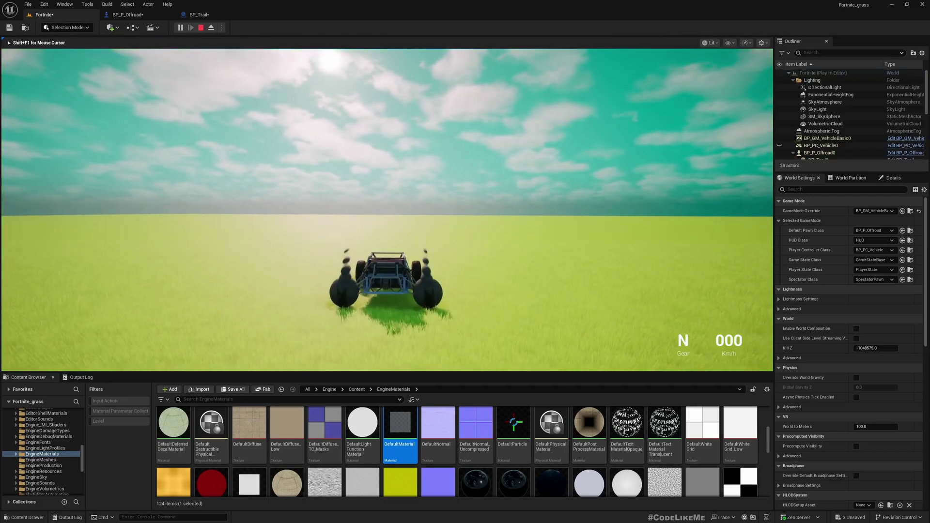
{"action": "key", "text": "w"}
{"action": "key", "text": "a"}
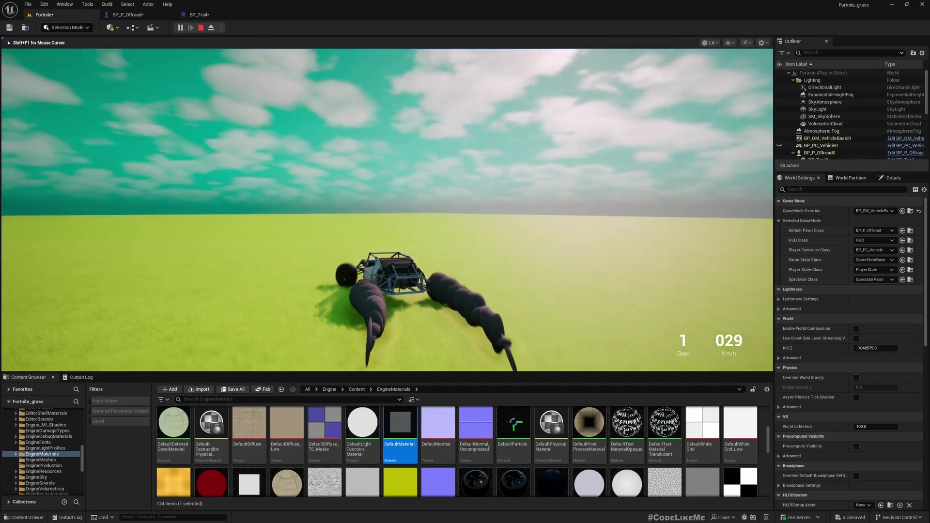
{"action": "key", "text": "d"}
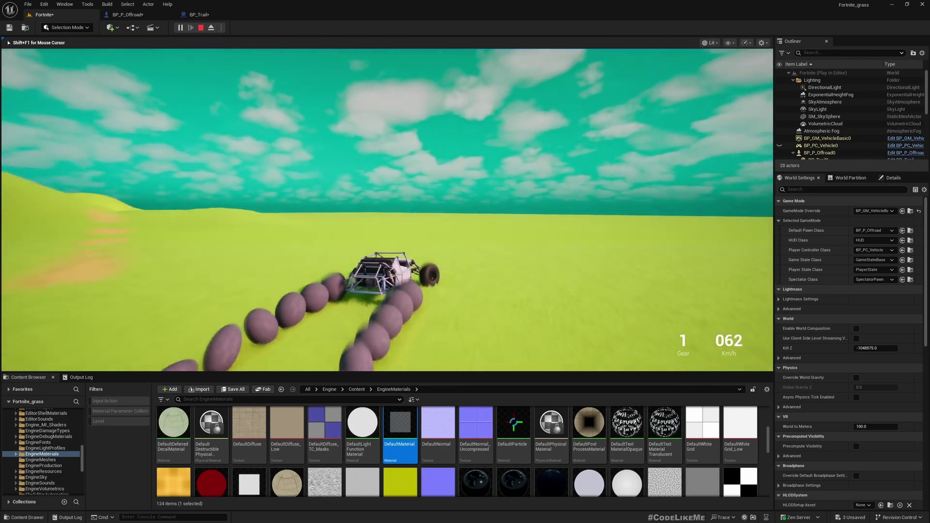
{"action": "key", "text": "d"}
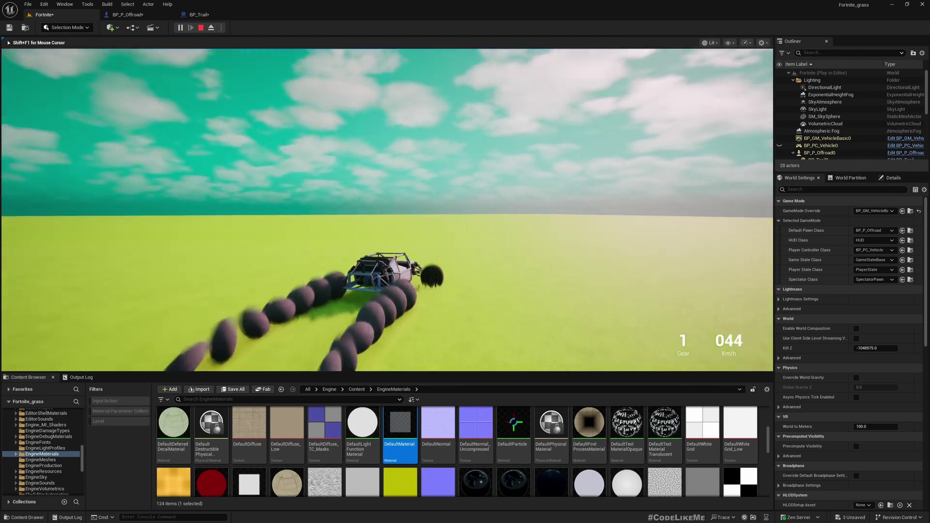
{"action": "key", "text": "a"}
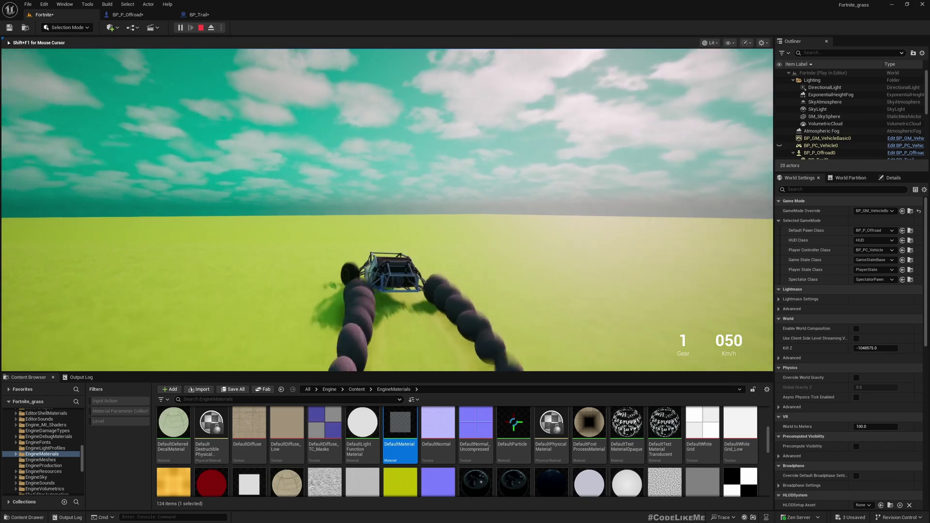
{"action": "key", "text": "a"}
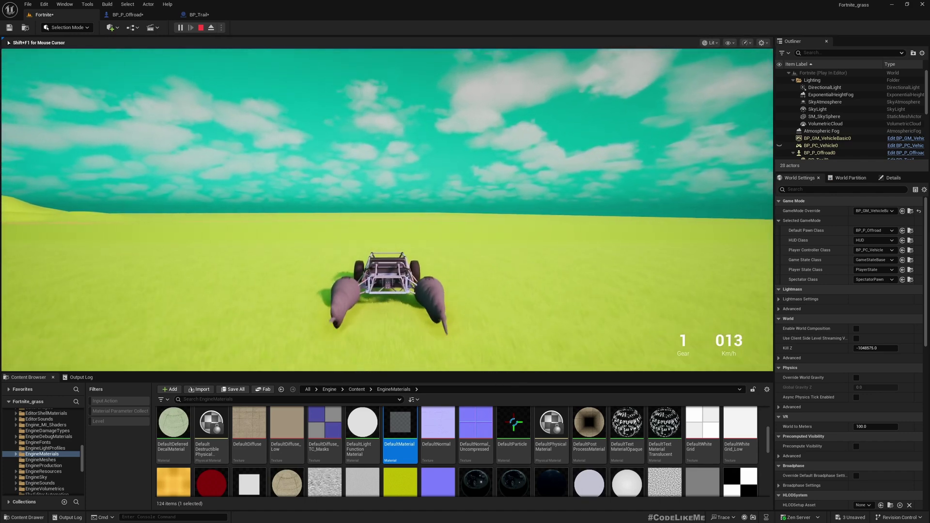
{"action": "key", "text": "Escape"}
Step: Clear BP_Trail1's parent socket in BP_P_Offroad and rotate the component to 180°, 0°, 180° so it extends behind the car
{"action": "left_click", "coordinate": [198, 15]}
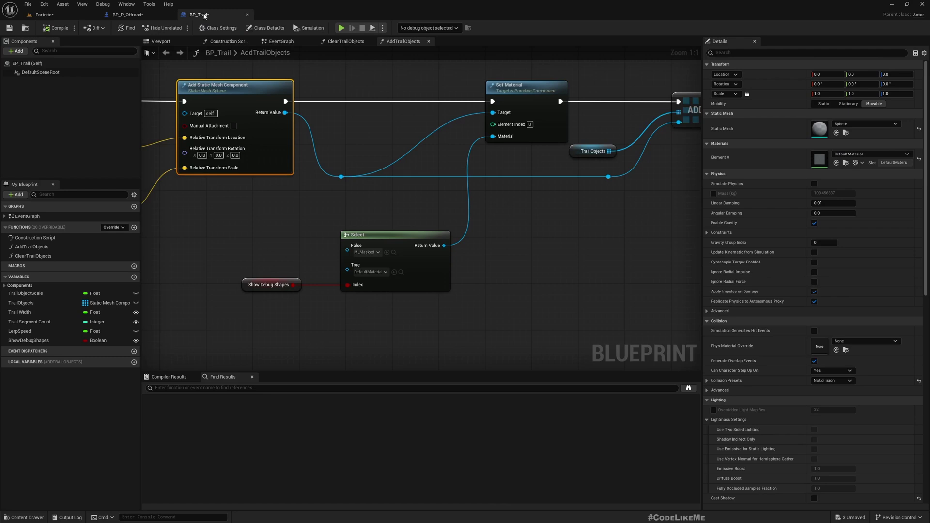
{"action": "left_click", "coordinate": [127, 15]}
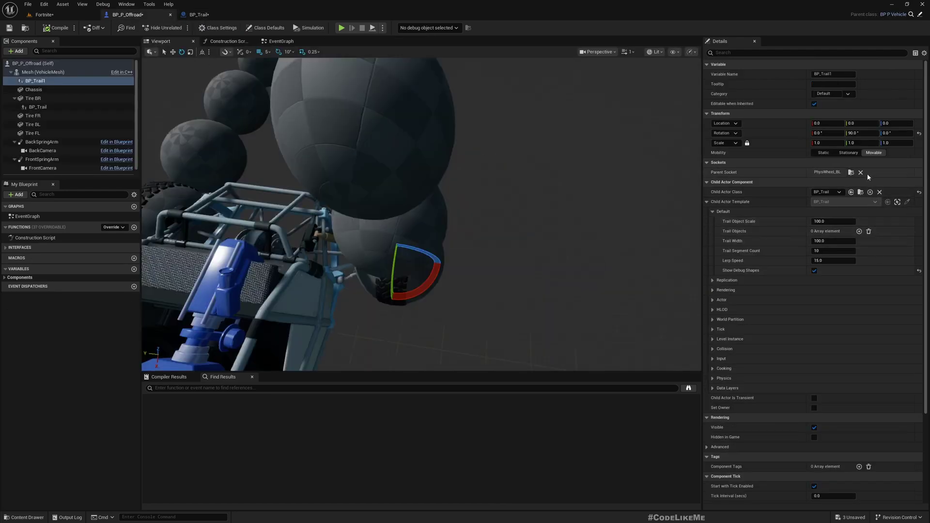
{"action": "left_click", "coordinate": [861, 173]}
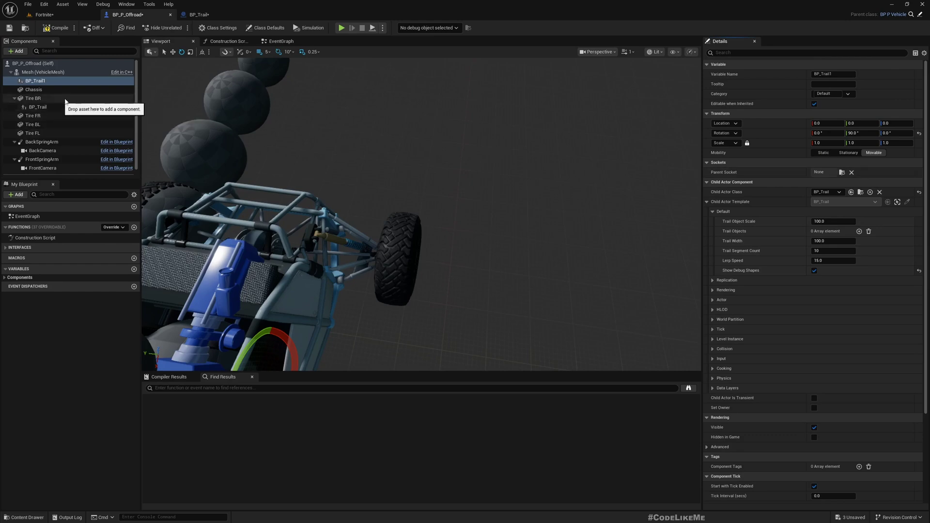
{"action": "right_click_drag", "start_coordinate": [368, 208], "coordinate": [242, 192]}
{"action": "left_click_drag", "start_coordinate": [364, 256], "coordinate": [390, 293]}
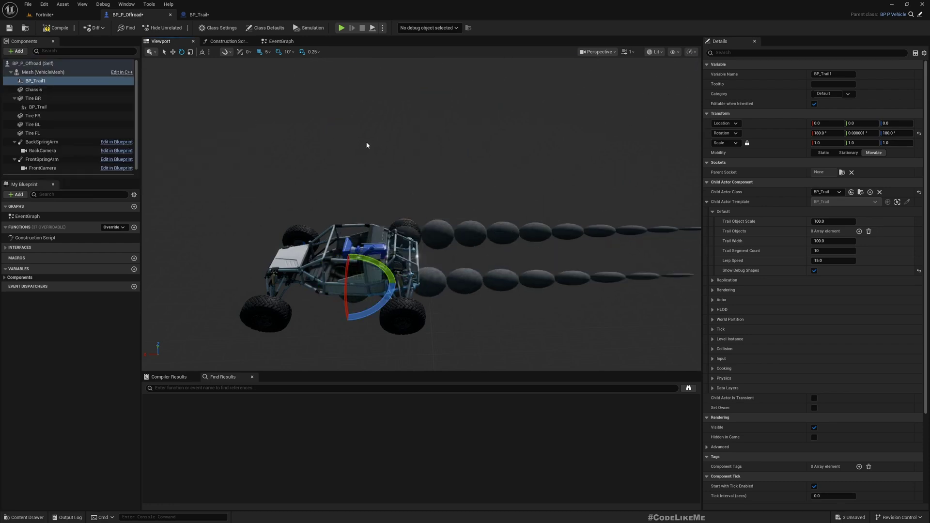
Step: Move BP_Trail1 onto the rear left wheel, at about -135, -140, 50
{"action": "right_click_drag", "start_coordinate": [367, 145], "coordinate": [262, 204]}
{"action": "key", "text": "w"}
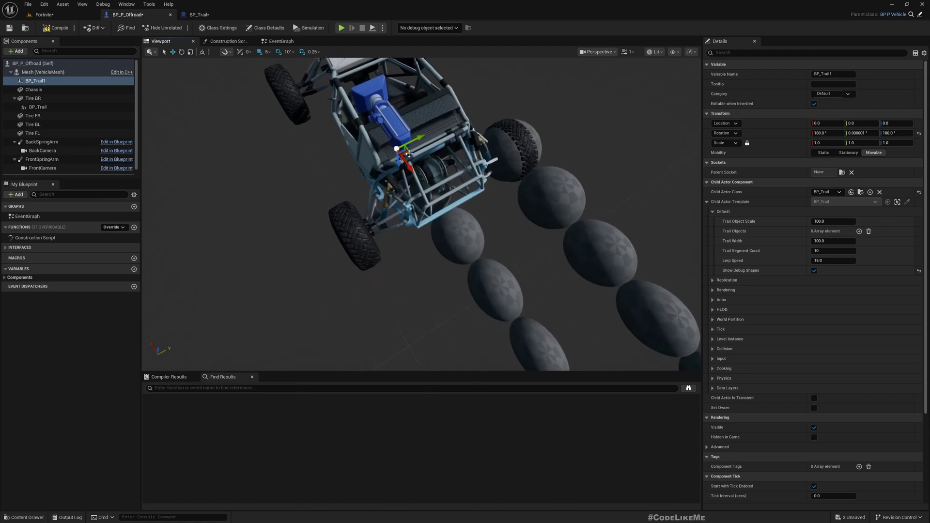
{"action": "left_click_drag", "start_coordinate": [410, 152], "coordinate": [386, 230]}
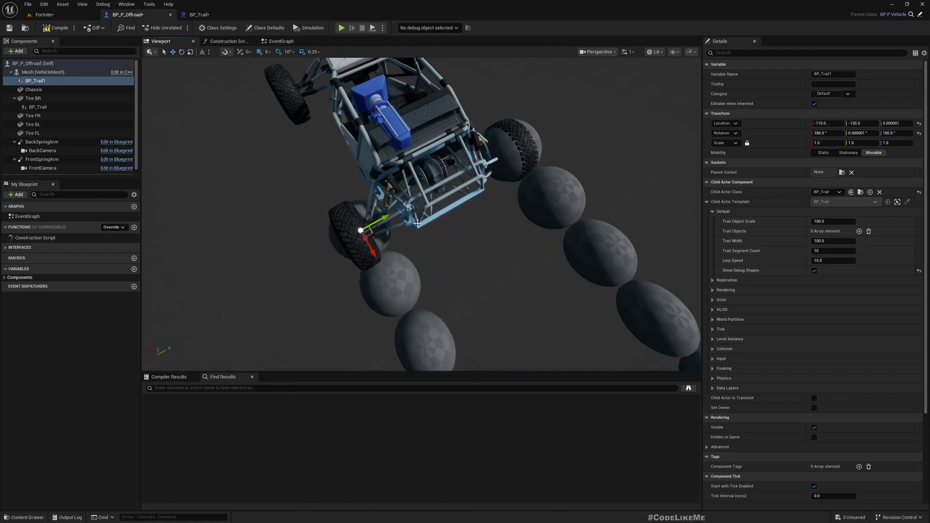
{"action": "right_click_drag", "start_coordinate": [417, 223], "coordinate": [361, 157]}
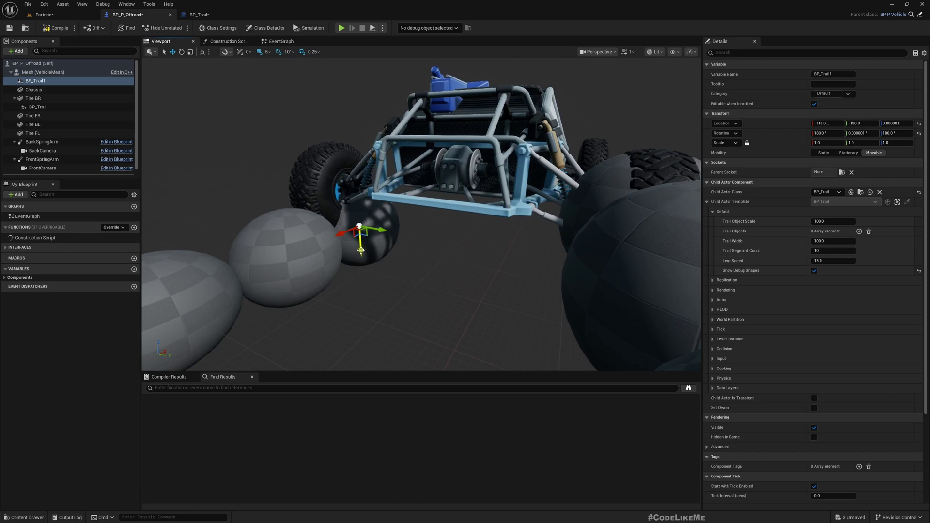
{"action": "left_click_drag", "start_coordinate": [360, 250], "coordinate": [360, 231]}
{"action": "right_click_drag", "start_coordinate": [360, 231], "coordinate": [373, 208]}
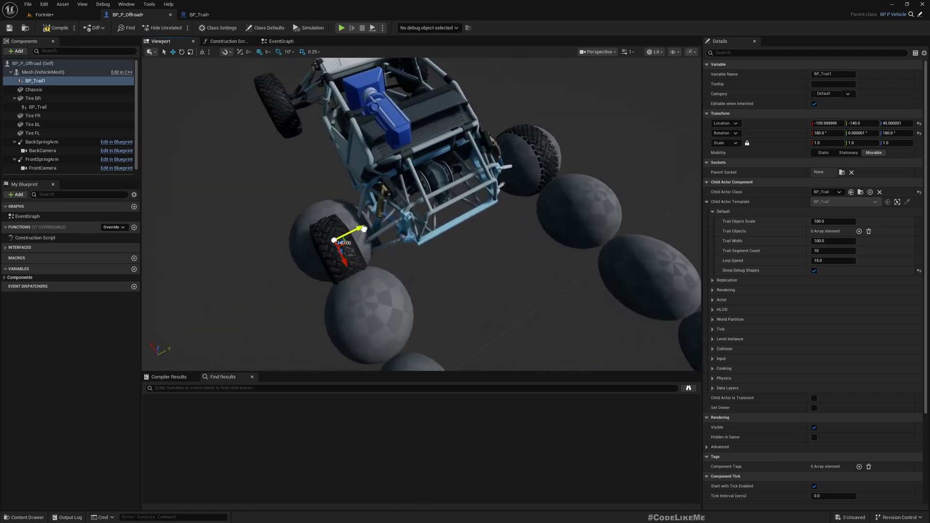
{"action": "left_click_drag", "start_coordinate": [353, 268], "coordinate": [355, 270]}
{"action": "right_click_drag", "start_coordinate": [353, 268], "coordinate": [368, 212]}
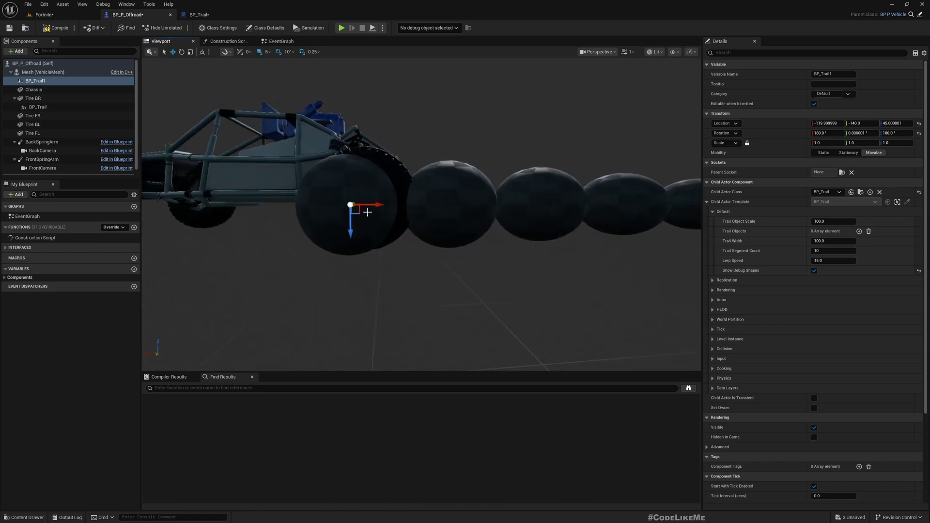
{"action": "left_click_drag", "start_coordinate": [368, 204], "coordinate": [381, 202]}
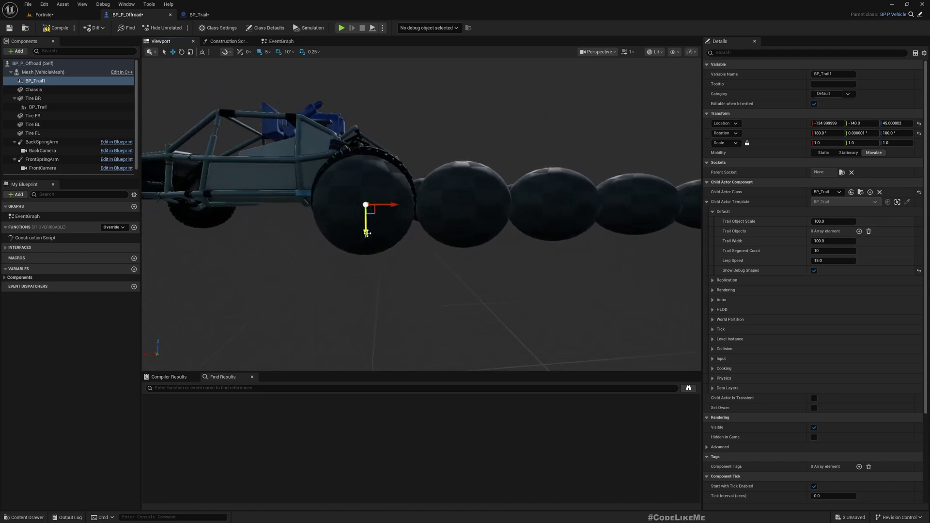
{"action": "right_click_drag", "start_coordinate": [415, 253], "coordinate": [406, 227]}
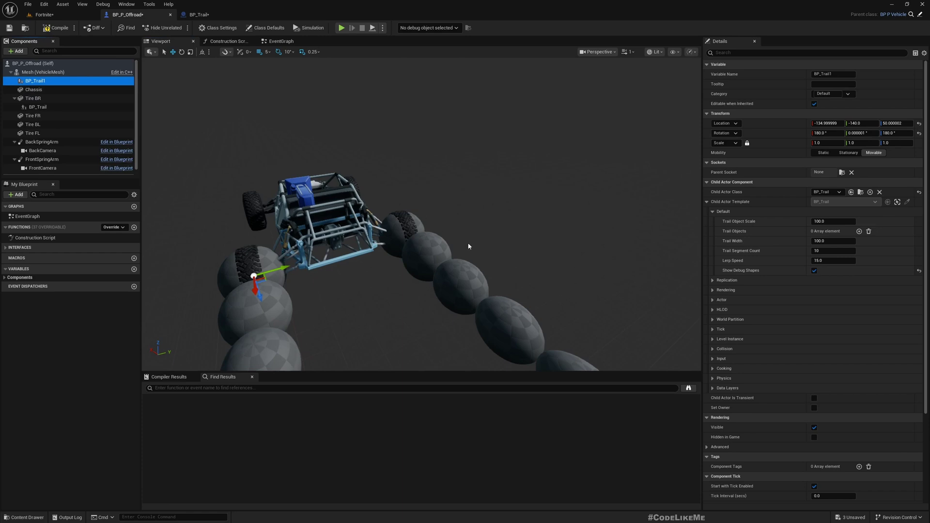
Step: Reparent BP_Trail in BP_P_Offroad from Tire BR directly to the Mesh component
{"action": "right_click_drag", "start_coordinate": [476, 236], "coordinate": [373, 234]}
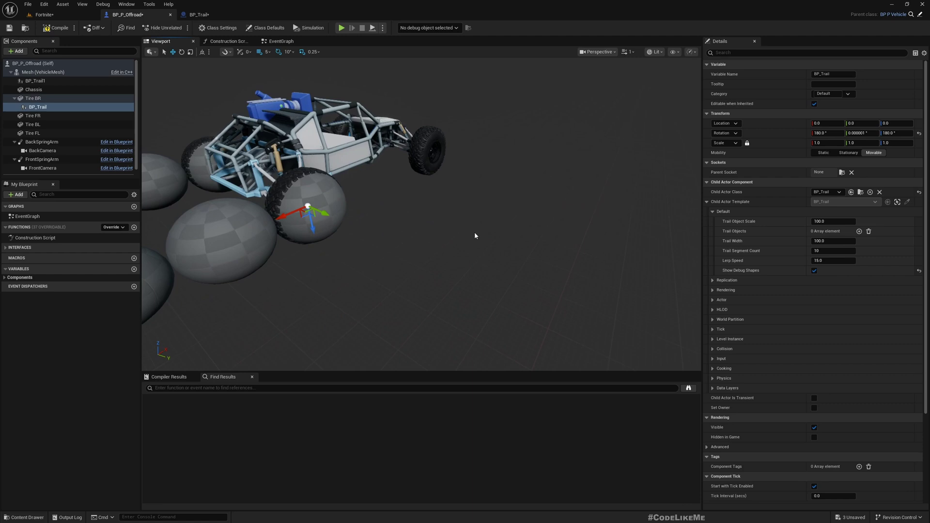
{"action": "left_click_drag", "start_coordinate": [43, 108], "coordinate": [28, 81]}
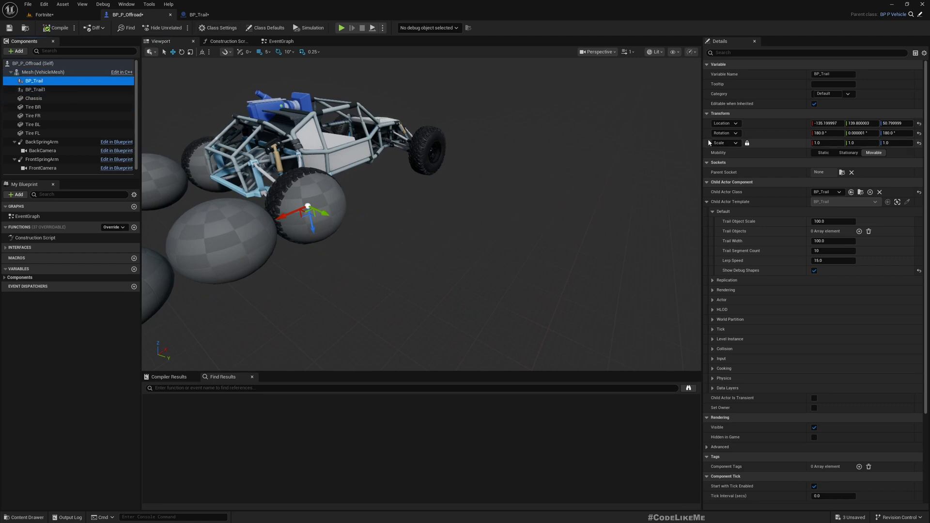
{"action": "right_click_drag", "start_coordinate": [499, 174], "coordinate": [475, 175]}
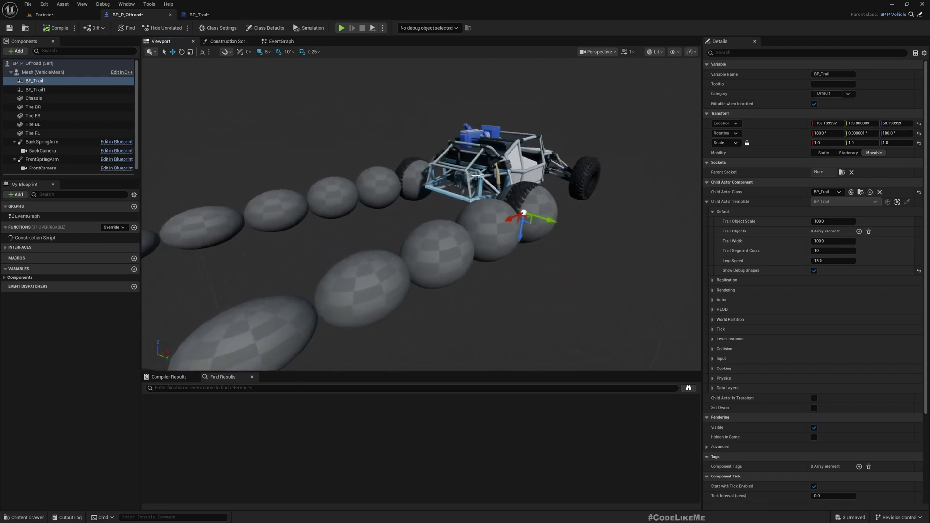
{"action": "right_click_drag", "start_coordinate": [422, 76], "coordinate": [537, 82]}
Step: Play the Fortnite level full screen and drive the car forward, through turns and in reverse to check both rear-wheel debug trails, ending the play session
{"action": "left_click", "coordinate": [42, 15]}
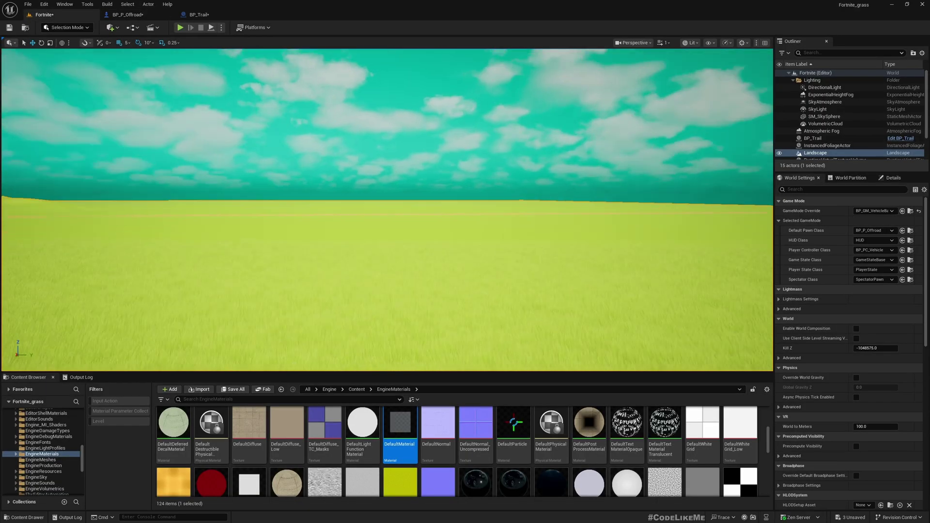
{"action": "key", "text": "F11"}
{"action": "key", "text": "alt+p"}
{"action": "key", "text": "w"}
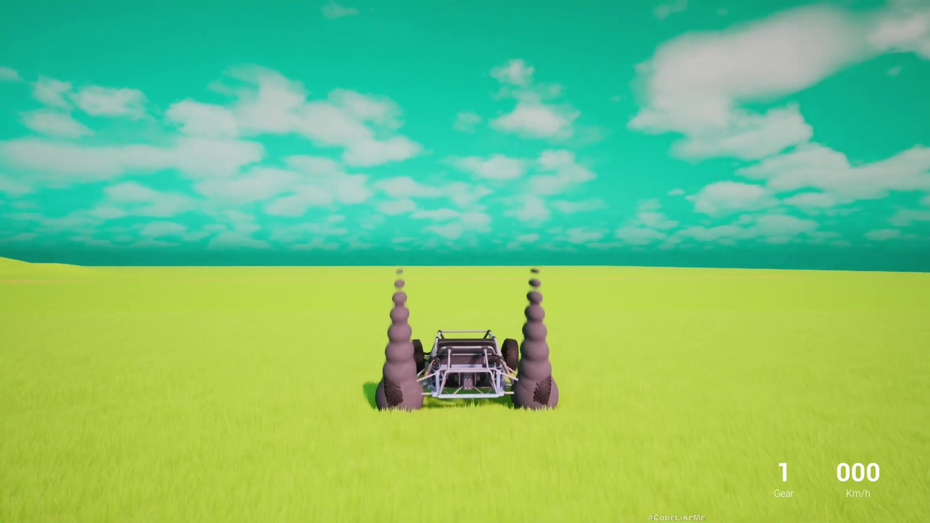
{"action": "key", "text": "a"}
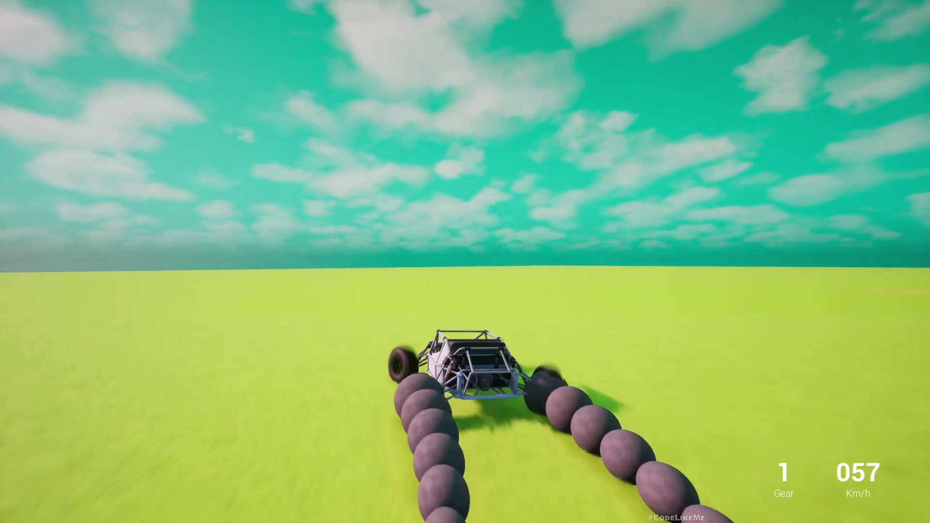
{"action": "key", "text": "a"}
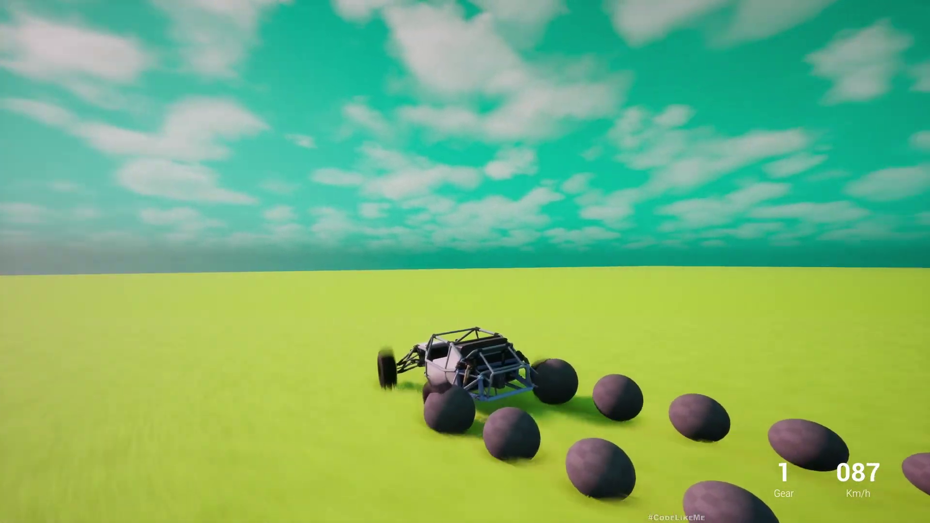
{"action": "key", "text": "d"}
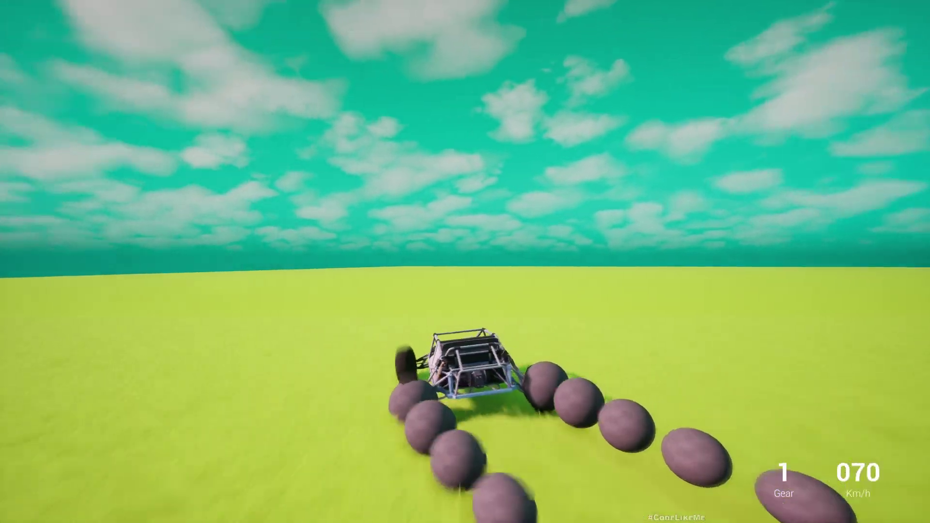
{"action": "key", "text": "s"}
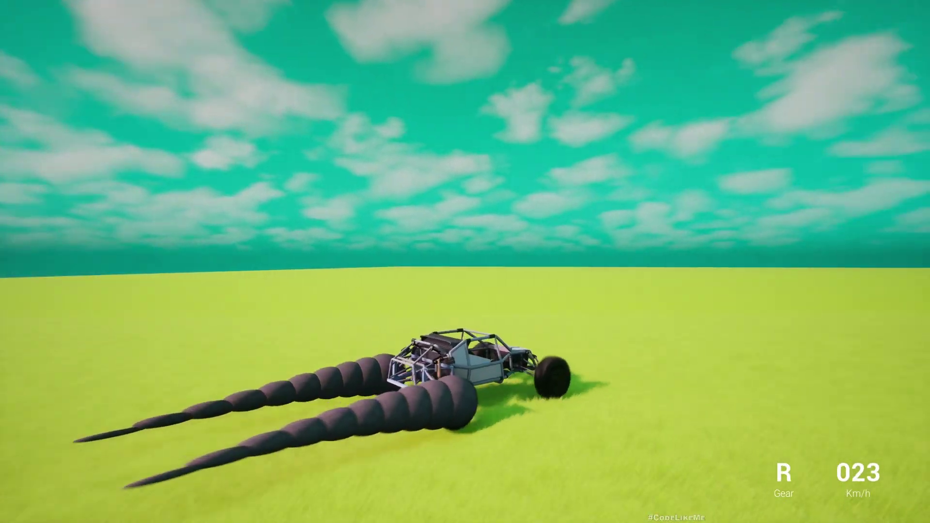
{"action": "key", "text": "w"}
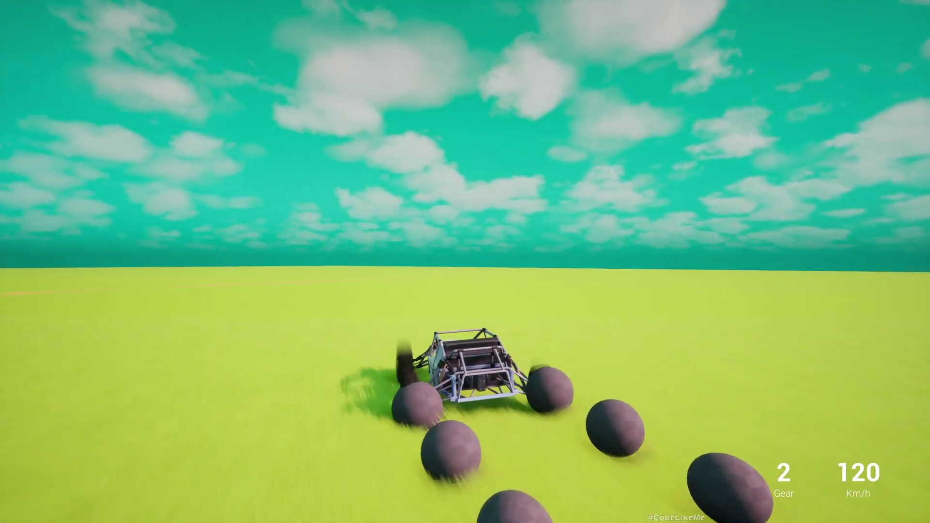
{"action": "key", "text": "s"}
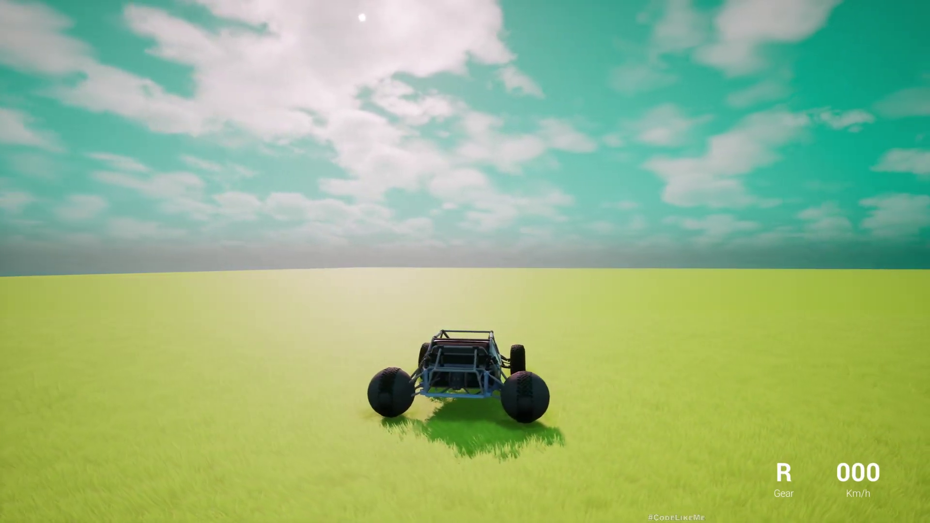
{"action": "key", "text": "Escape"}
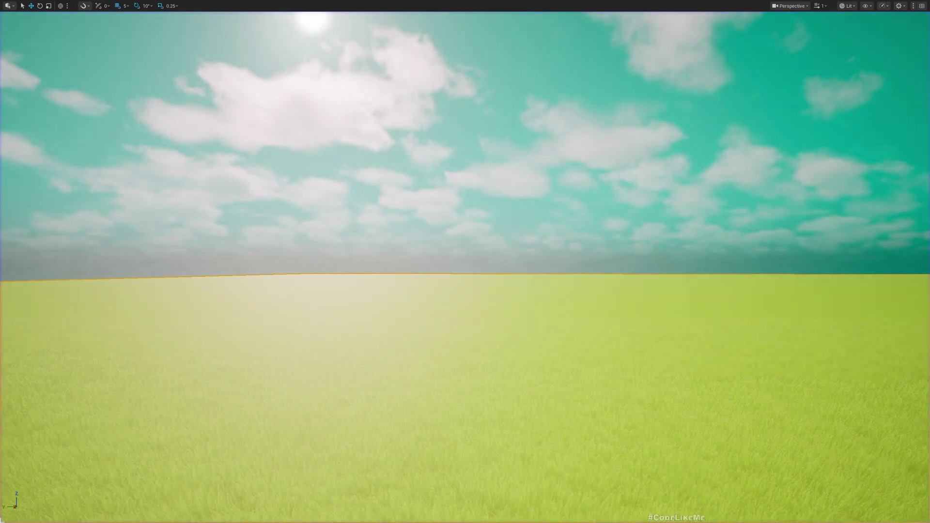
{"action": "key", "text": "F11"}
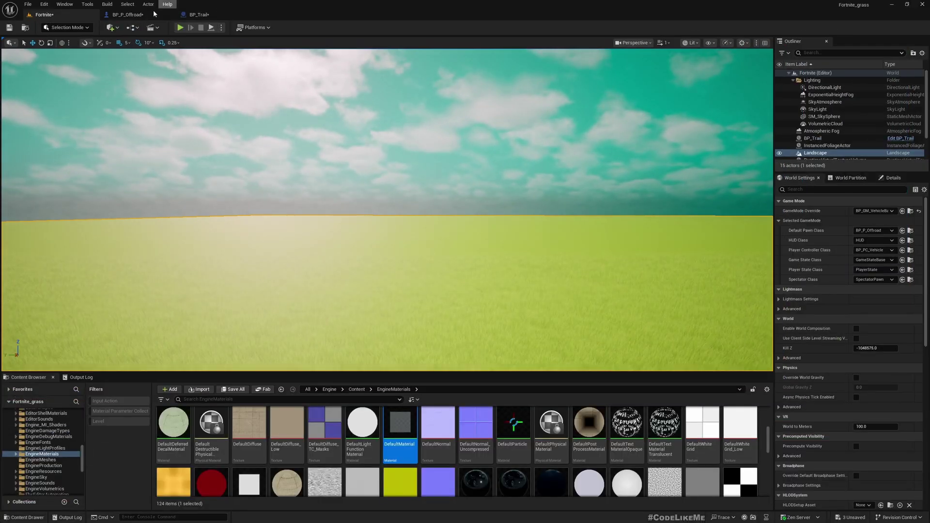
Step: Set Trail Segment Count to 20 and Lerp Speed to 25 on both BP_Trail and BP_Trail1 in BP_P_Offroad
{"action": "left_click", "coordinate": [155, 14]}
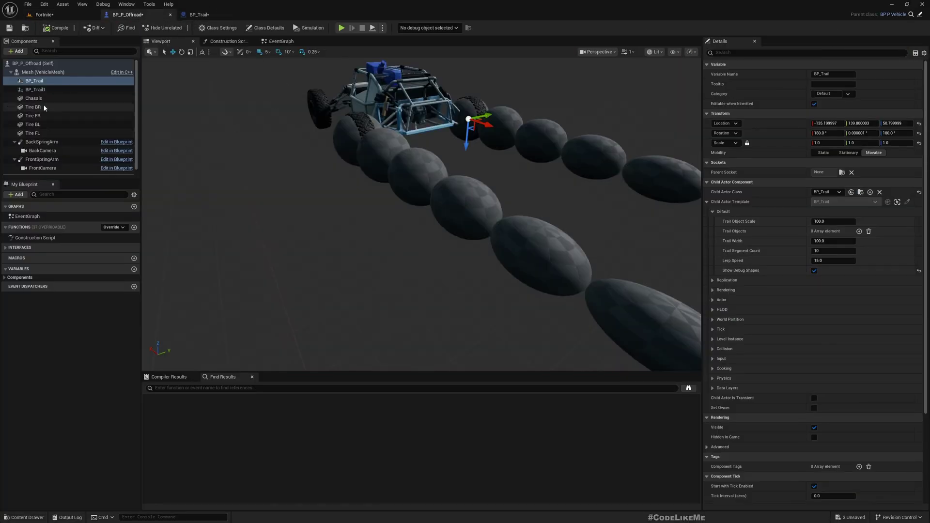
{"action": "left_click", "coordinate": [35, 90], "text": "ctrl"}
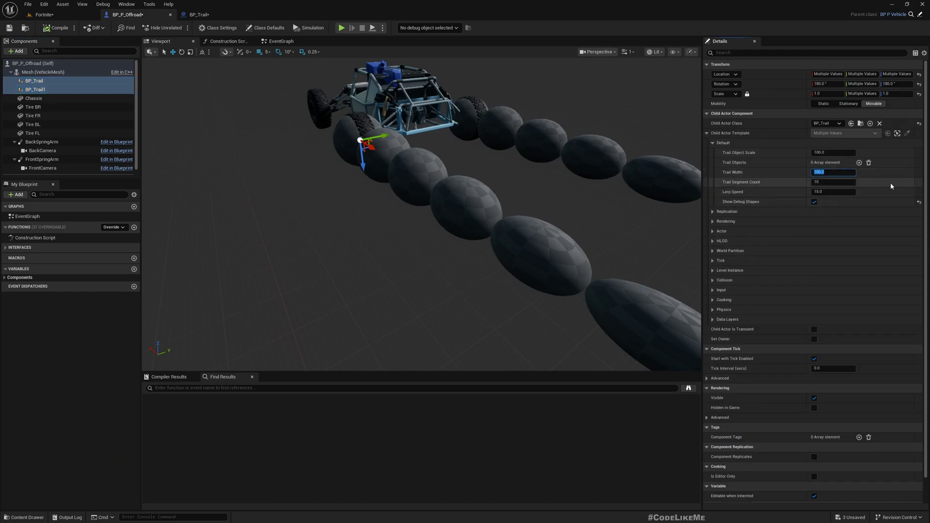
{"action": "key", "text": "Tab"}
{"action": "type", "text": "20"}
{"action": "key", "text": "Return"}
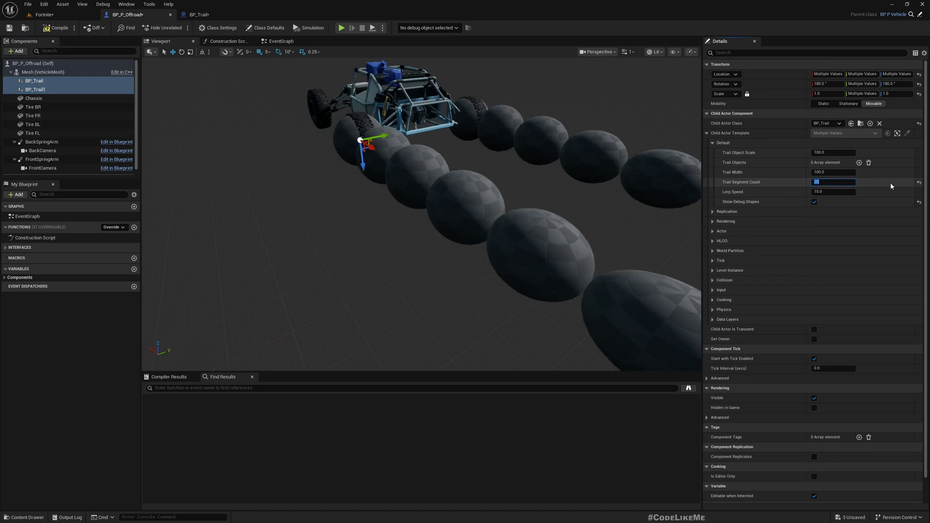
{"action": "right_click_drag", "start_coordinate": [465, 213], "coordinate": [506, 234]}
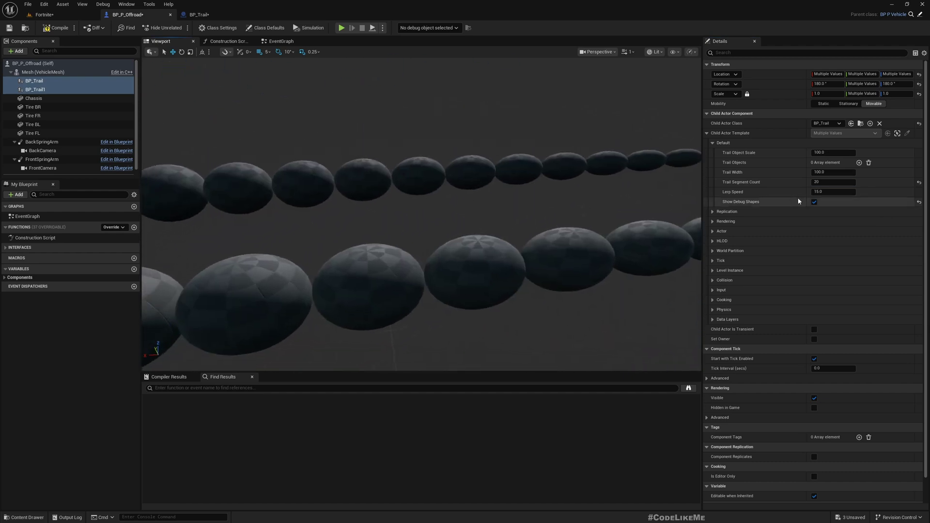
{"action": "double_click", "coordinate": [847, 192]}
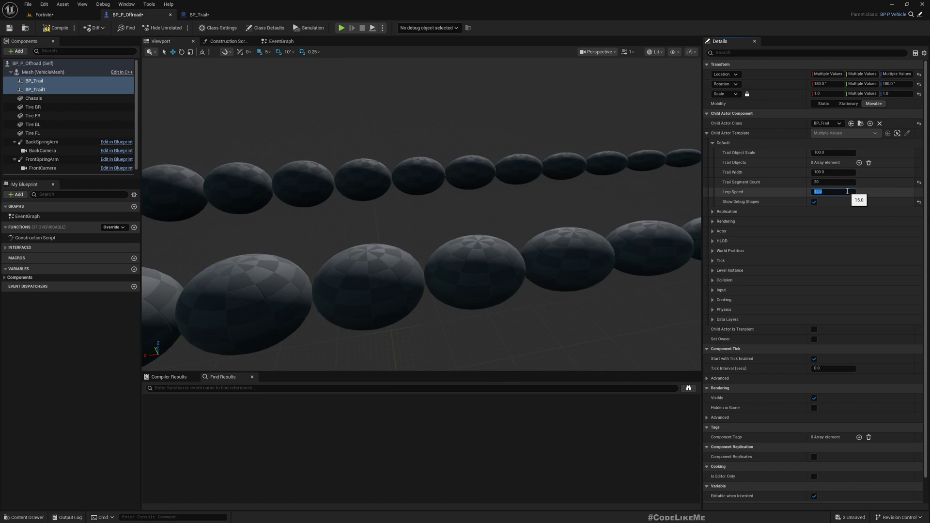
{"action": "type", "text": "25"}
{"action": "key", "text": "Return"}
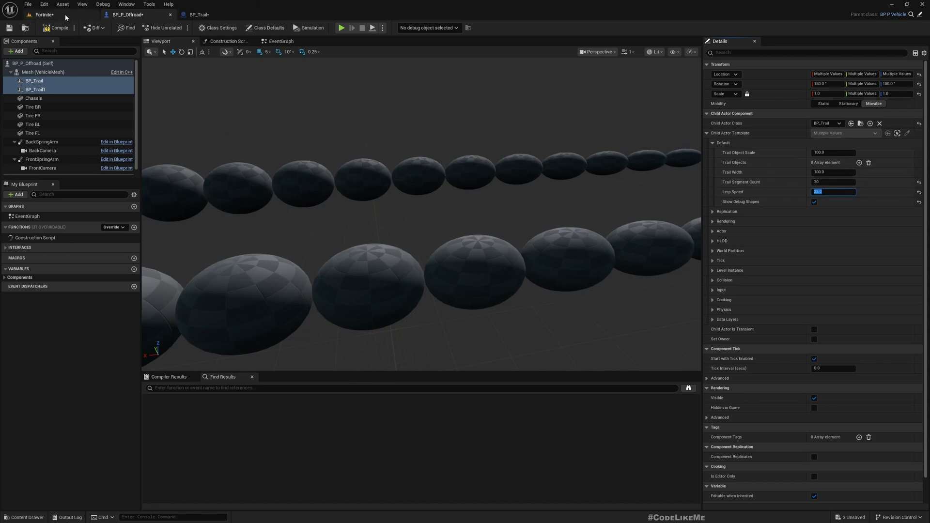
Step: Play the Fortnite level again and steer the car both ways to check the trails with the new segment count and lerp speed
{"action": "left_click", "coordinate": [49, 17]}
{"action": "right_click_drag", "start_coordinate": [29, 56], "coordinate": [39, 66]}
{"action": "key", "text": "F11"}
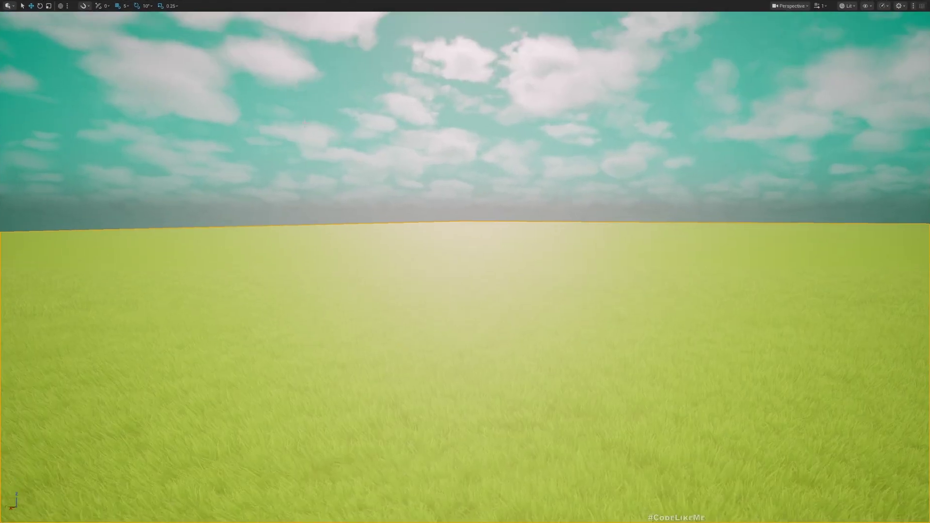
{"action": "key", "text": "alt+p"}
{"action": "key", "text": "w"}
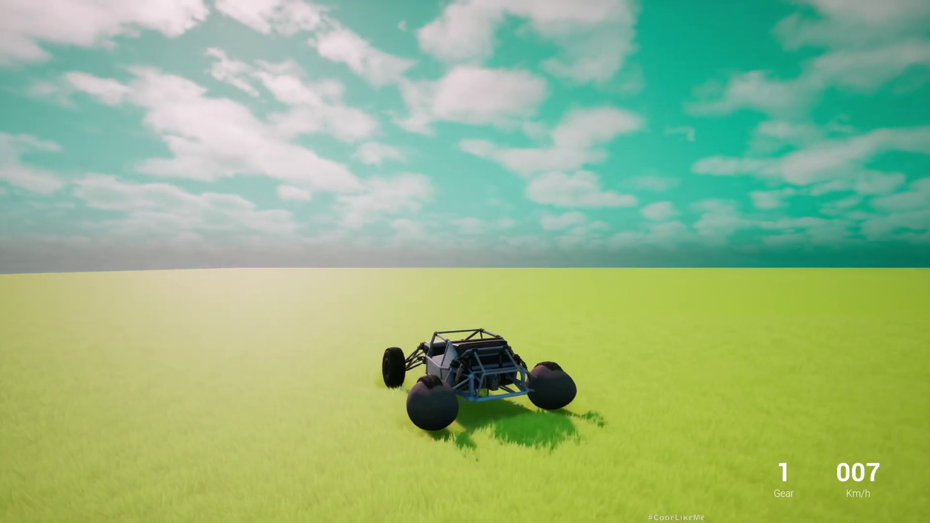
{"action": "key", "text": "d"}
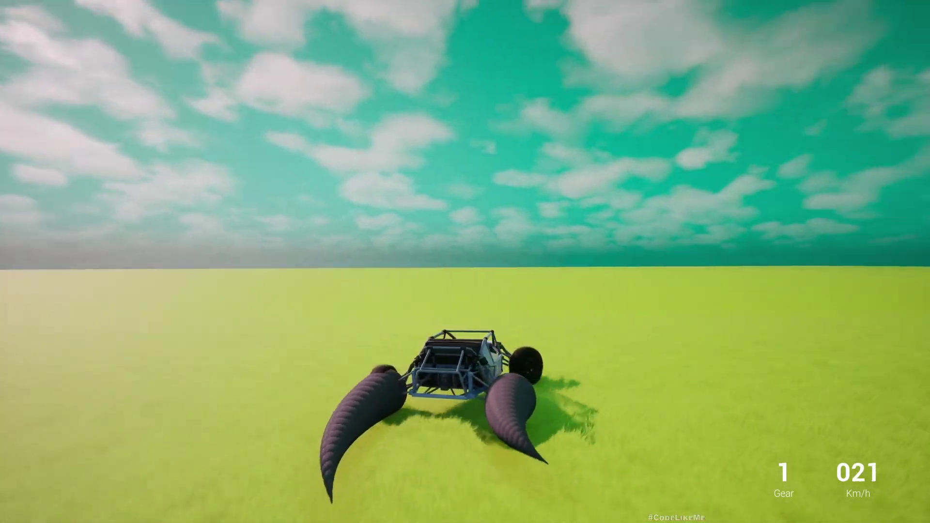
{"action": "key", "text": "w"}
{"action": "key", "text": "d"}
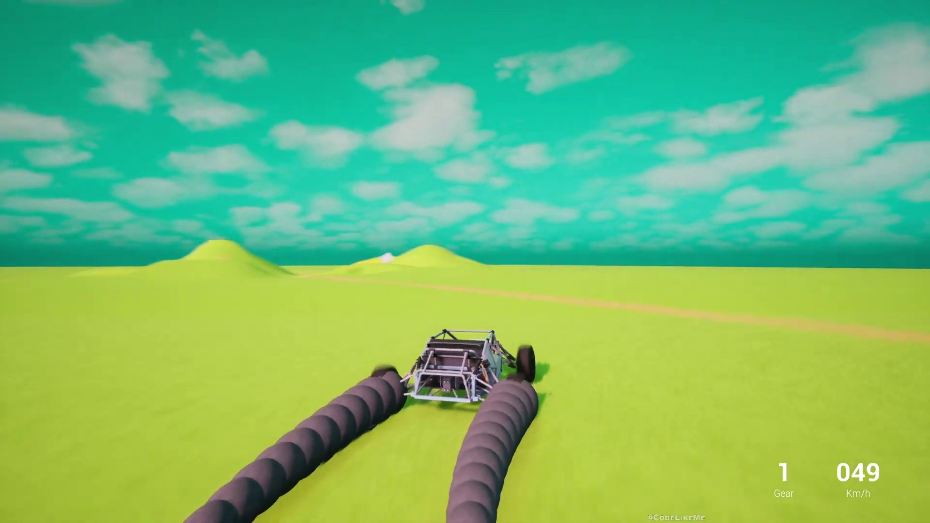
{"action": "key", "text": "a"}
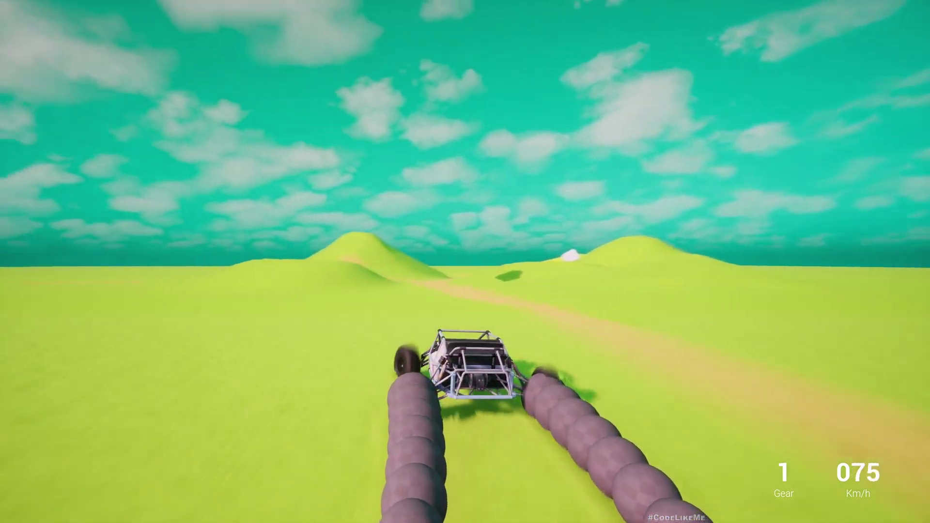
{"action": "key", "text": "a"}
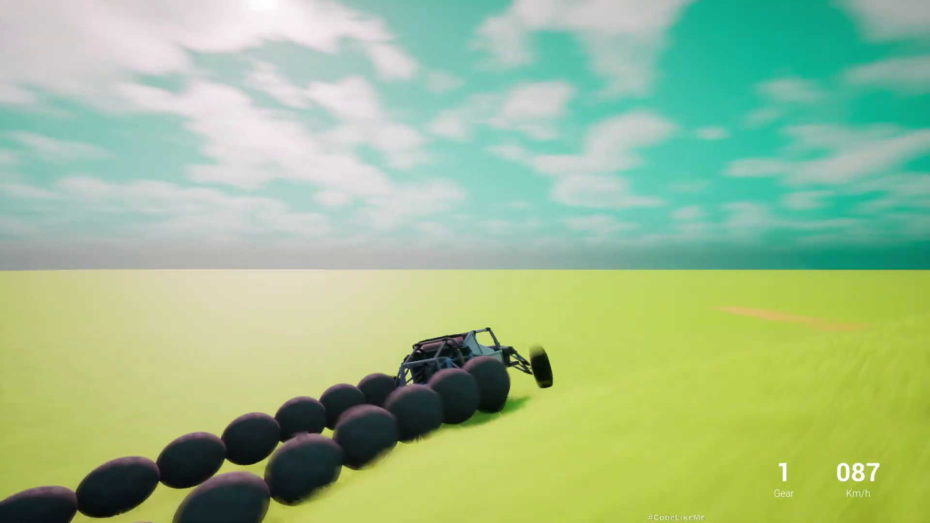
{"action": "key", "text": "w"}
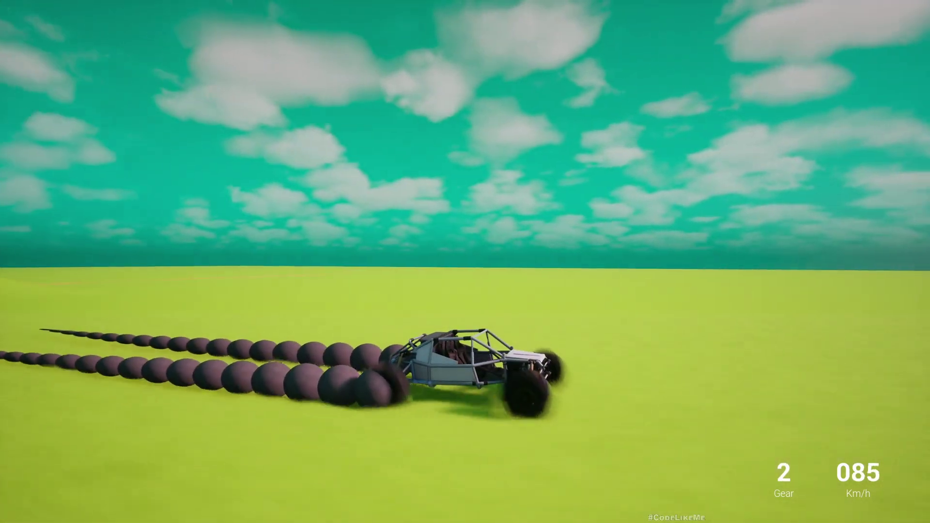
{"action": "key", "text": "a"}
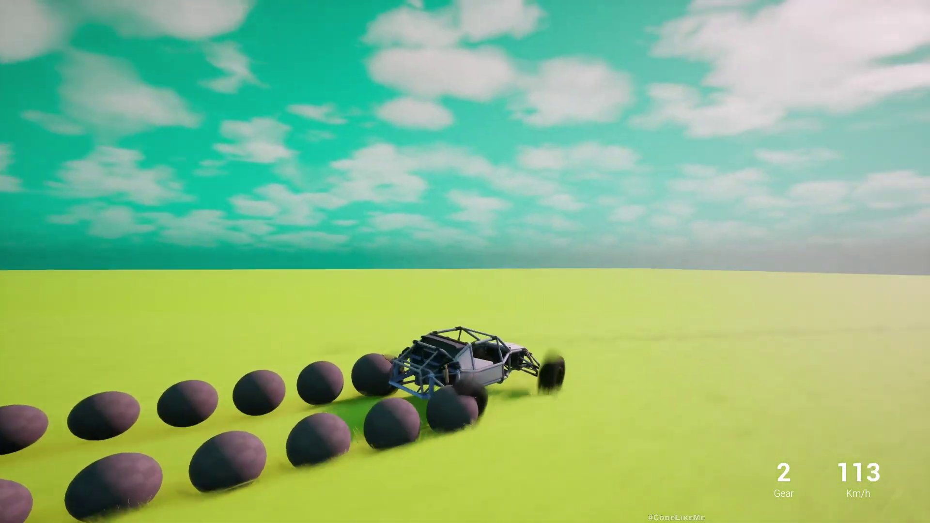
{"action": "key", "text": "Escape"}
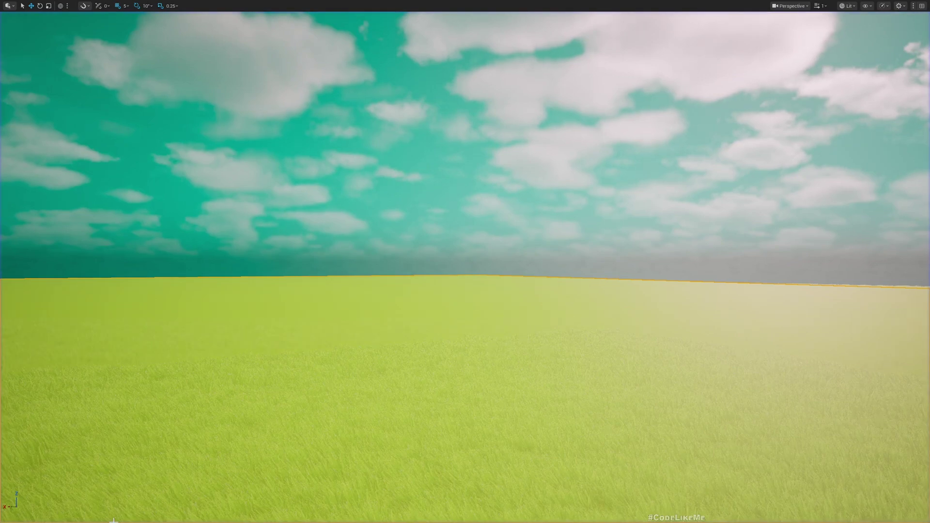
Step: Turn off Show Debug Shapes for both trail components in BP_P_Offroad
{"action": "left_click", "coordinate": [121, 16]}
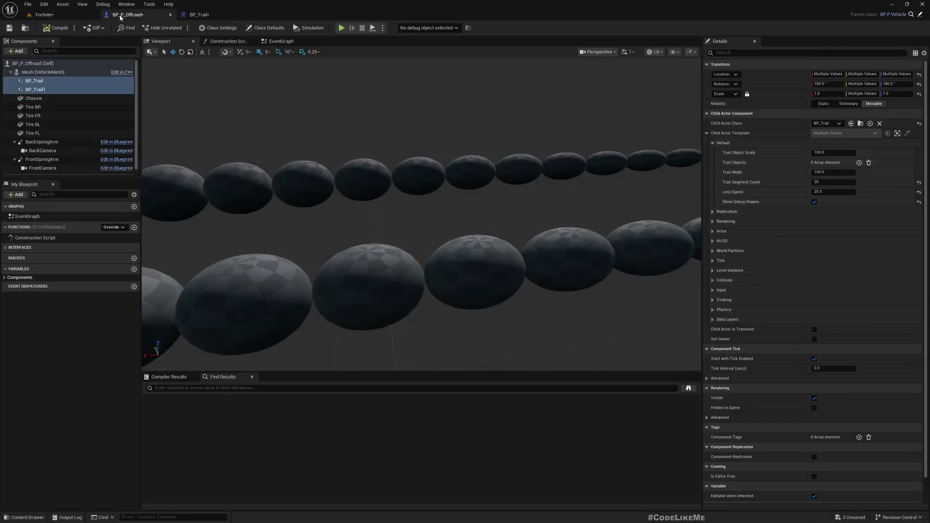
{"action": "left_click", "coordinate": [814, 202]}
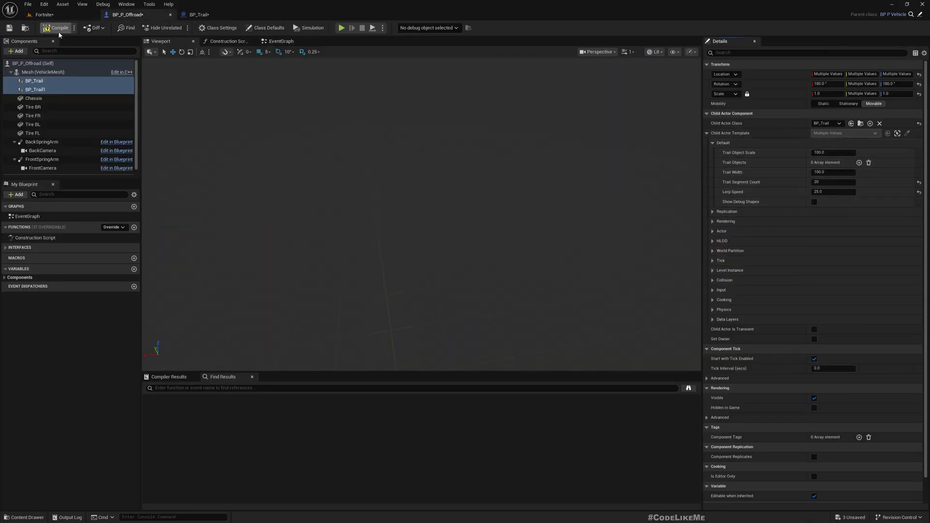
Step: Play the Fortnite level without debug shapes and drive the car across flat grass, weaving both ways and reversing to check the rear-wheel trails
{"action": "left_click", "coordinate": [45, 15]}
{"action": "key", "text": "alt+p"}
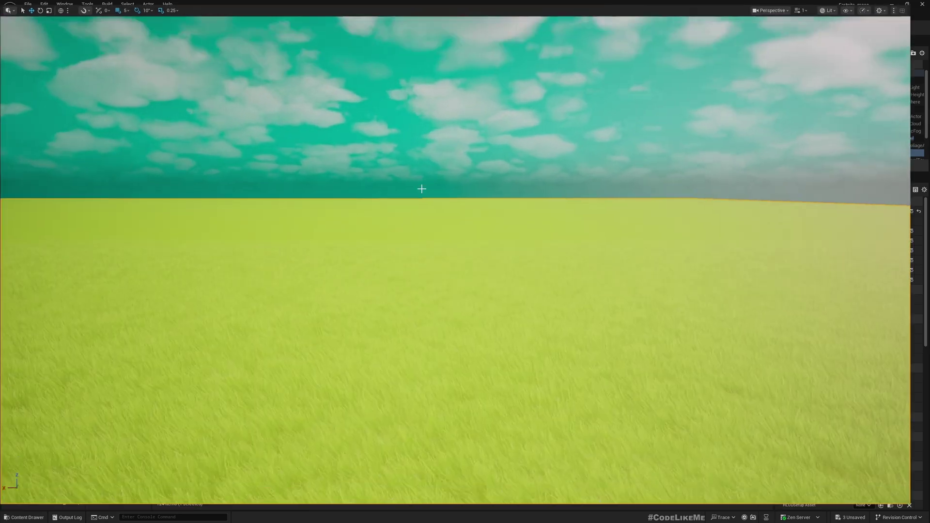
{"action": "key", "text": "w"}
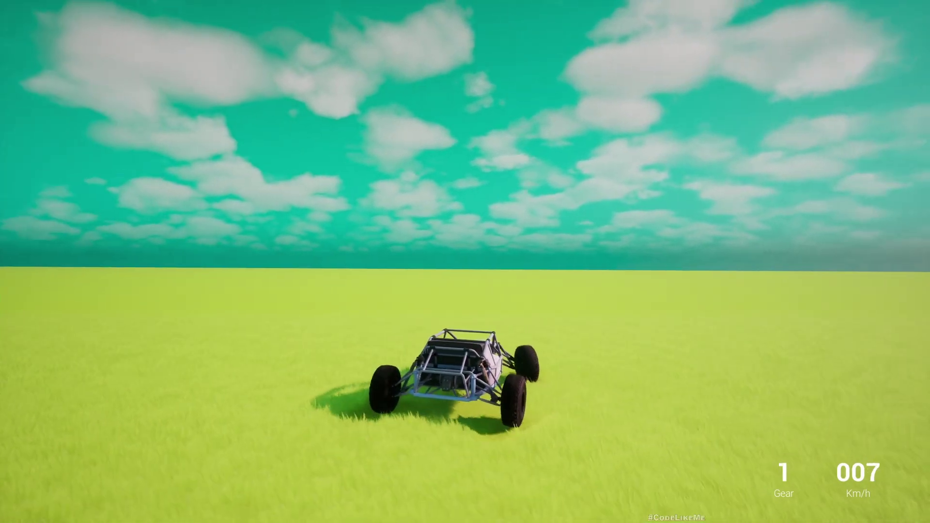
{"action": "key", "text": "a"}
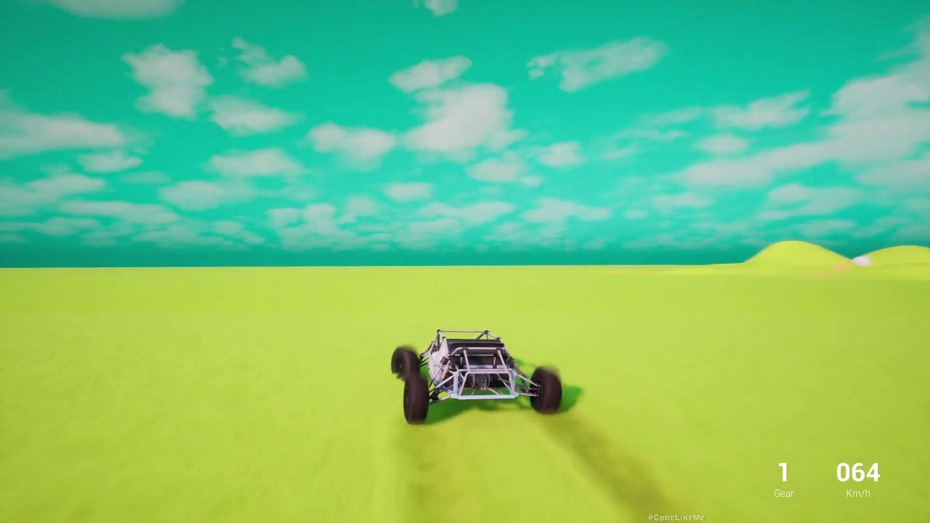
{"action": "key", "text": "d"}
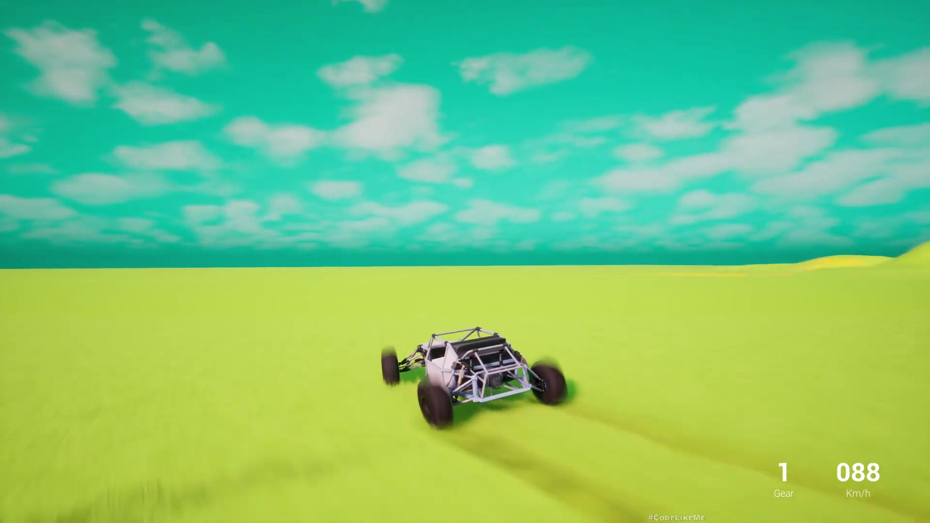
{"action": "key", "text": "a"}
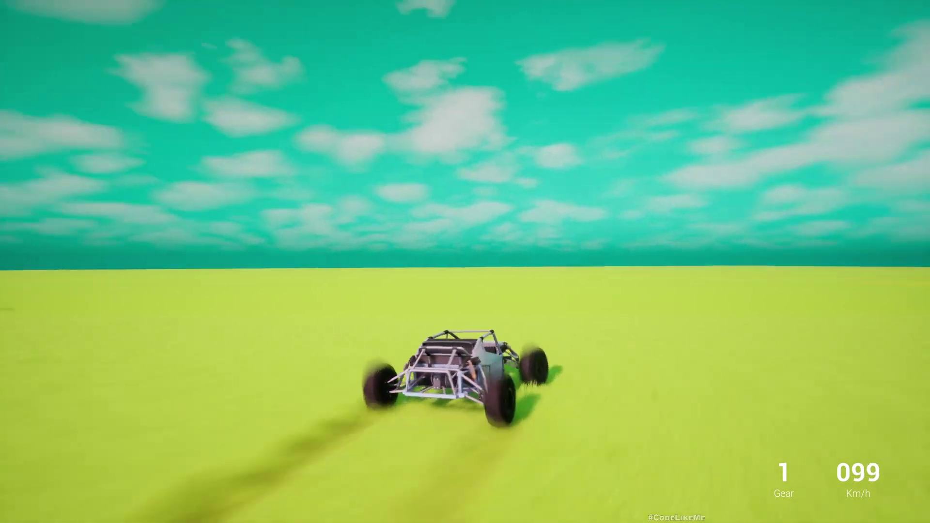
{"action": "key", "text": "s"}
{"action": "key", "text": "a"}
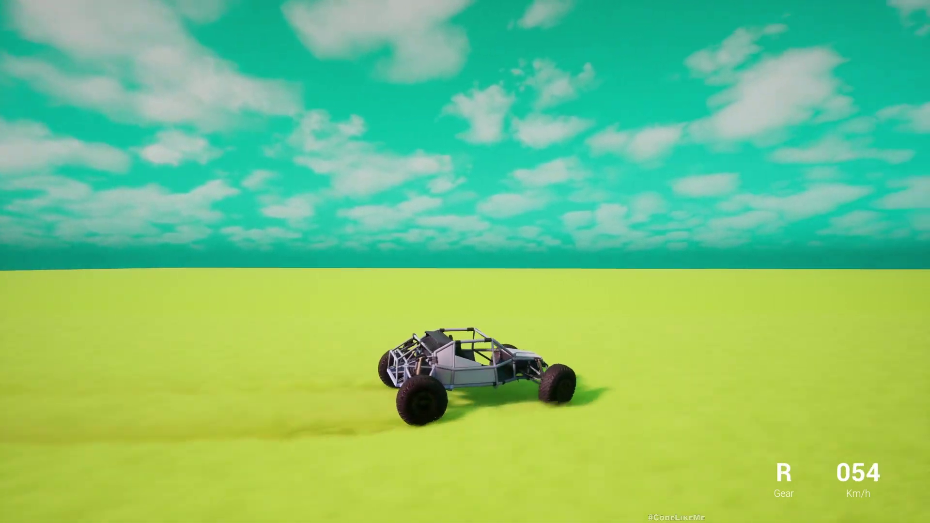
{"action": "key", "text": "w"}
{"action": "key", "text": "w"}
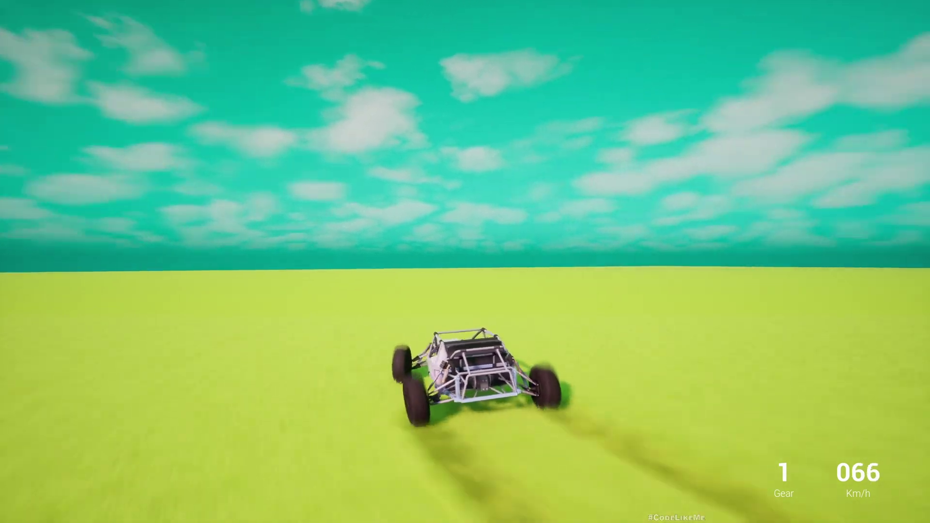
{"action": "key", "text": "w"}
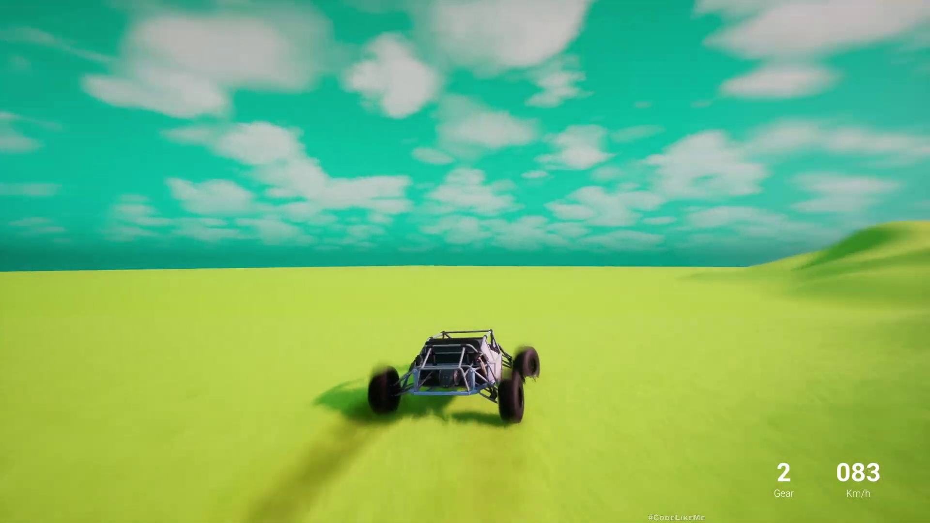
Step: Drive the car over the hills around the white cube and back onto flat ground to check the grass trails on slopes
{"action": "key", "text": "d"}
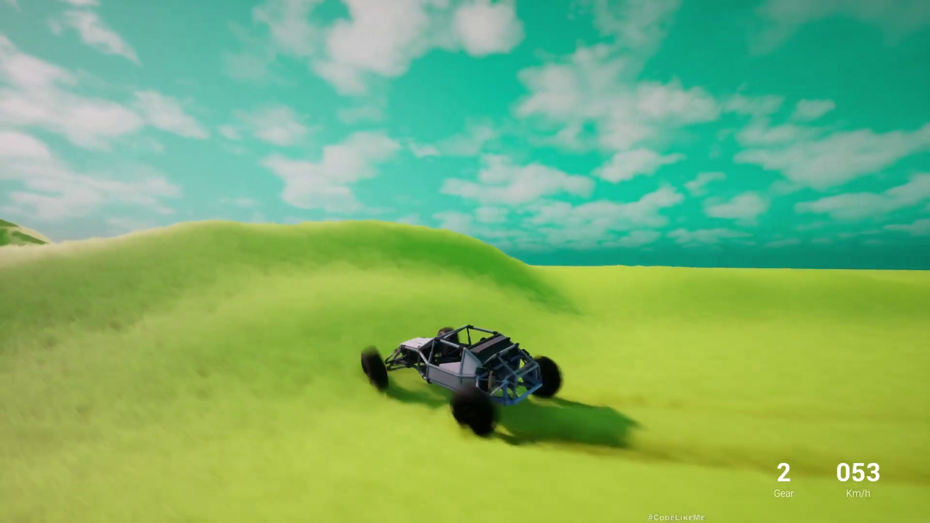
{"action": "key", "text": "d"}
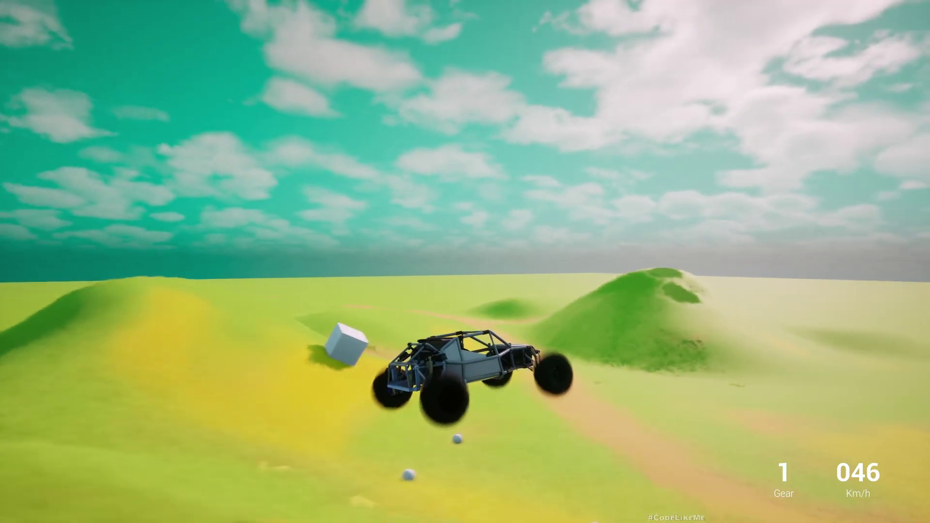
{"action": "key", "text": "a"}
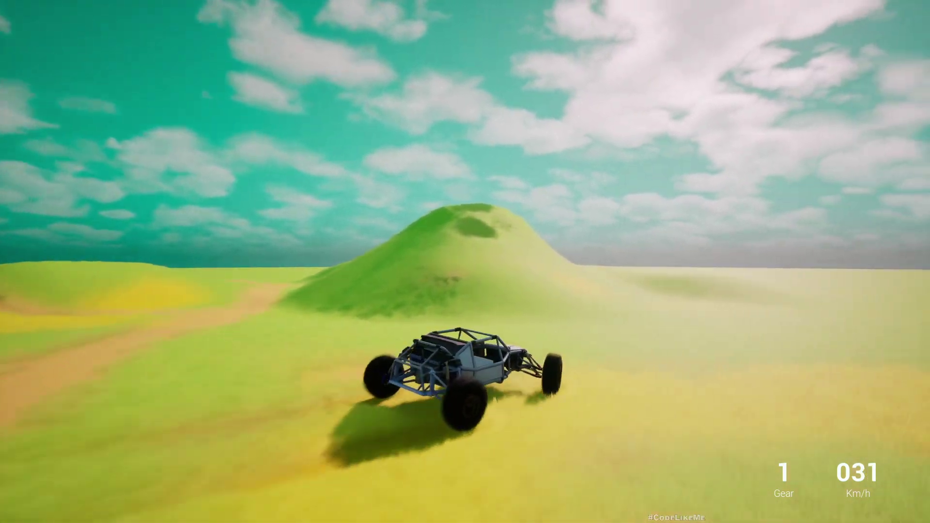
{"action": "key", "text": "a"}
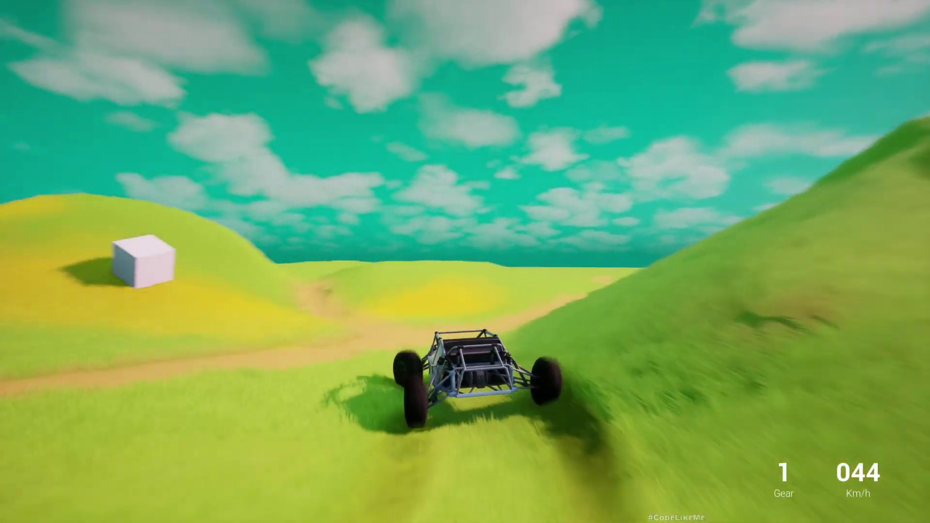
{"action": "key", "text": "a"}
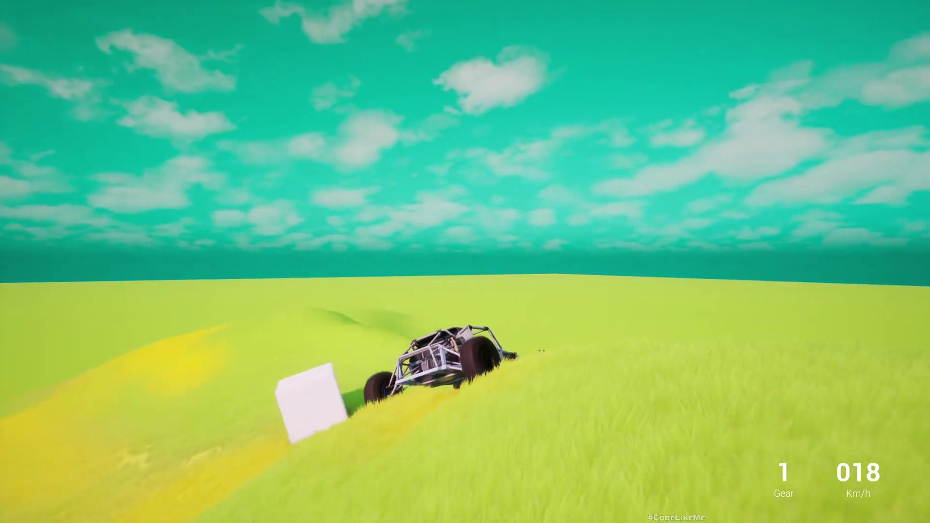
{"action": "key", "text": "a"}
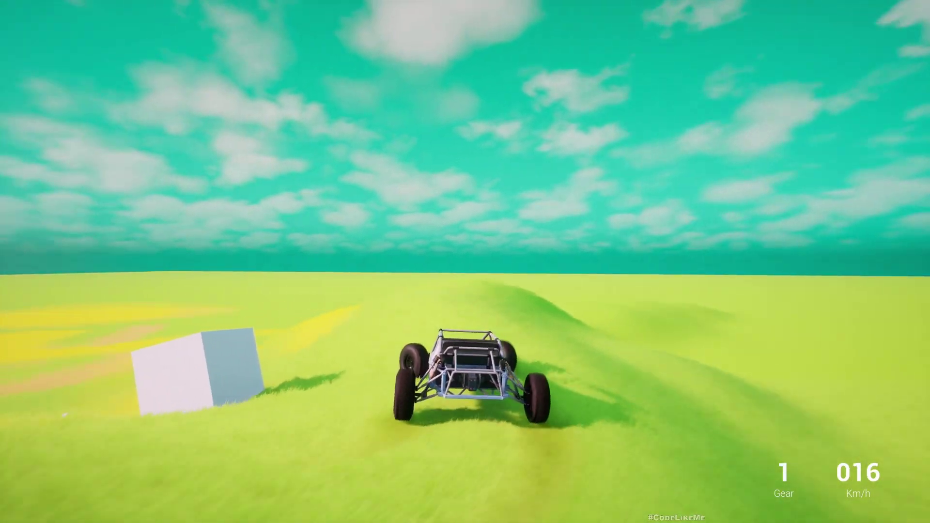
{"action": "key", "text": "w"}
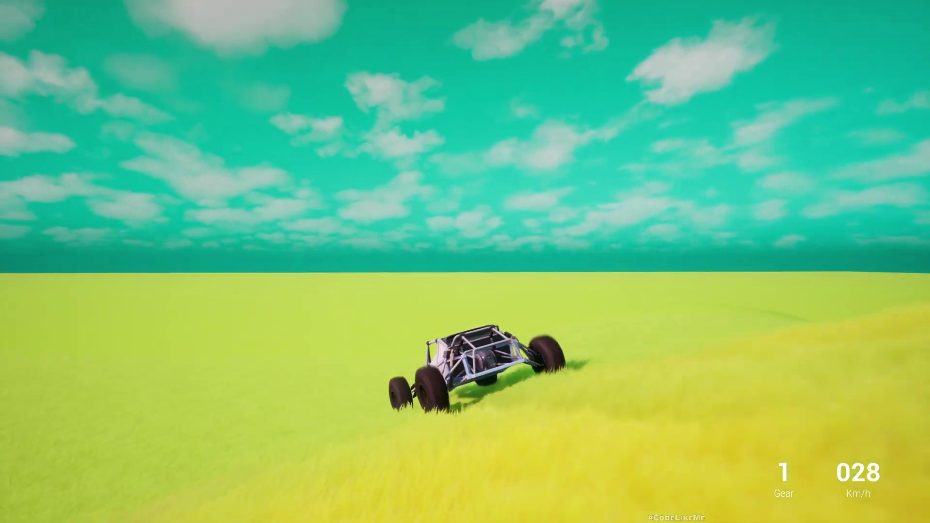
{"action": "key", "text": "a"}
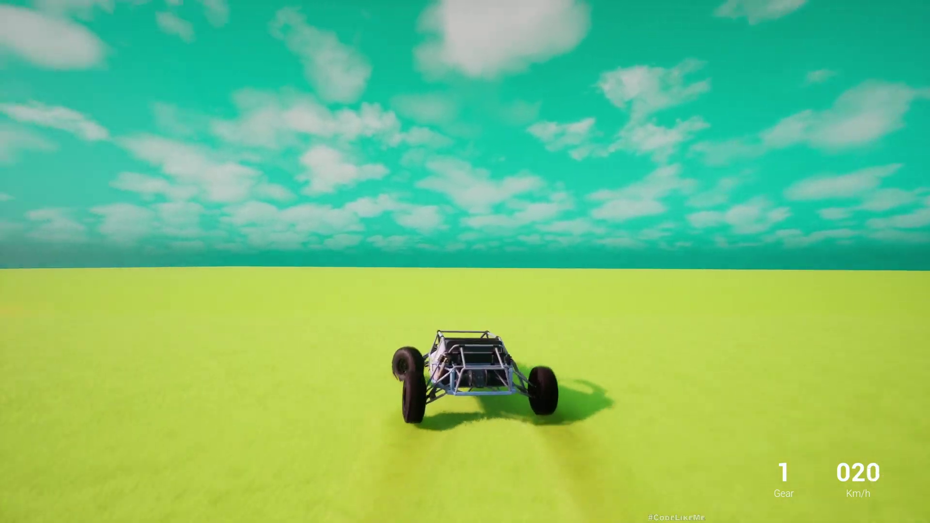
Step: Reverse and circle the car through the green and yellow grass near the large mound, and end the play session
{"action": "key", "text": "w"}
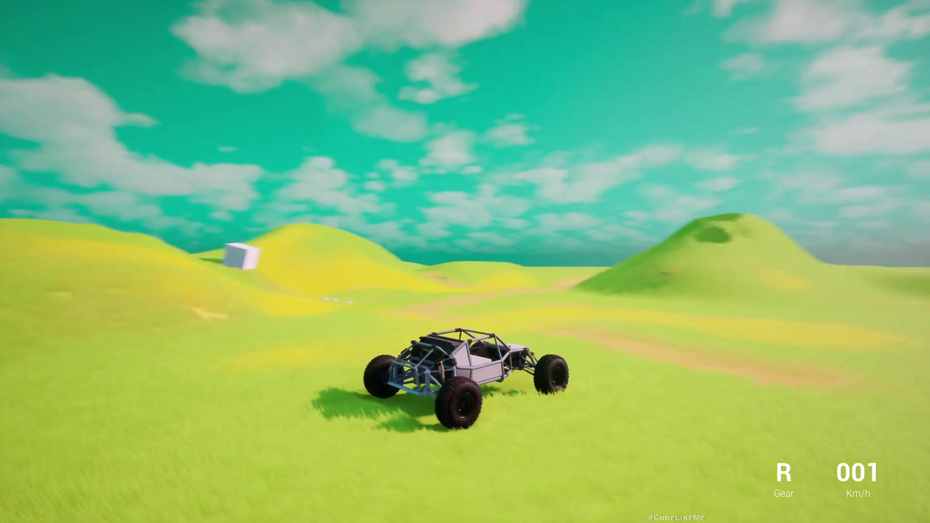
{"action": "key", "text": "s"}
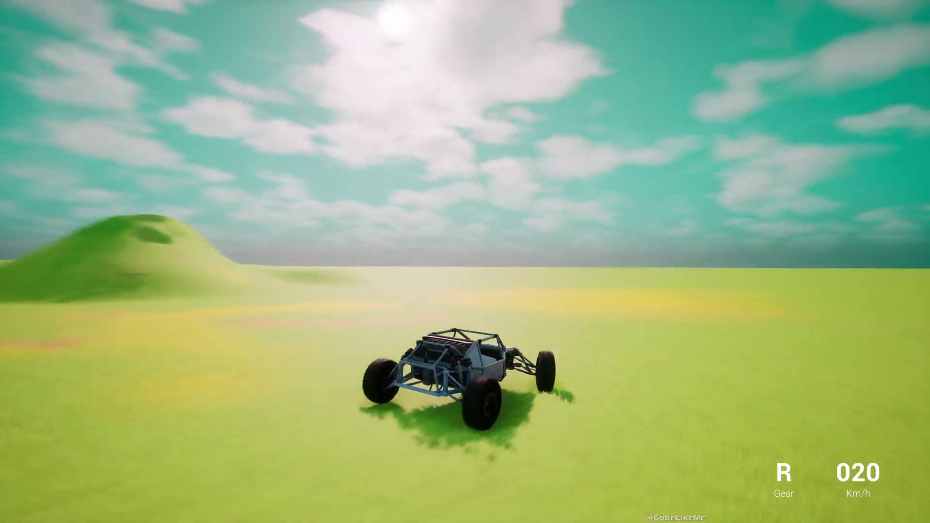
{"action": "key", "text": "w"}
{"action": "key", "text": "a"}
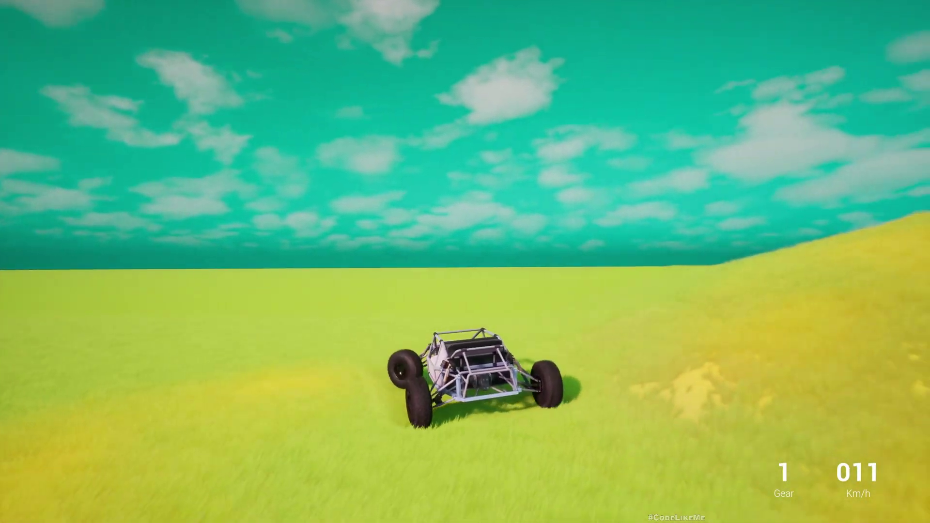
{"action": "key", "text": "w"}
{"action": "key", "text": "a"}
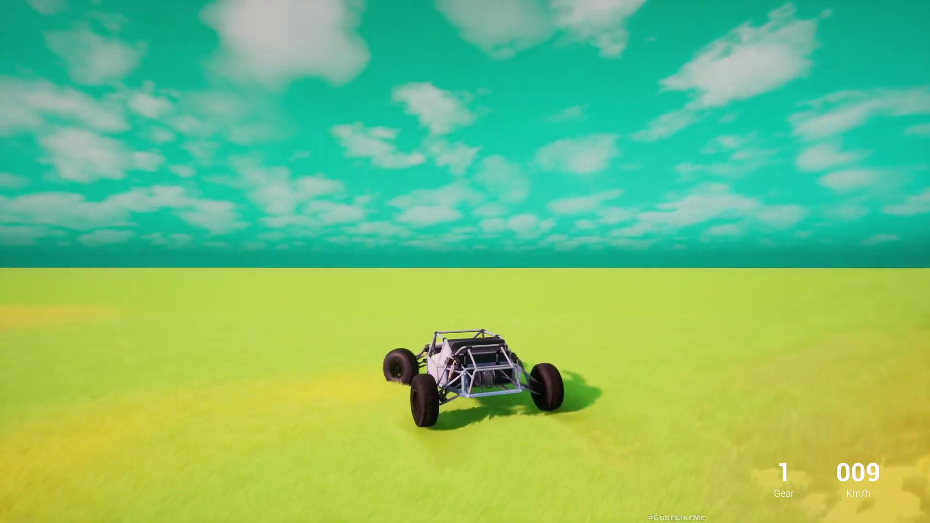
{"action": "key", "text": "w"}
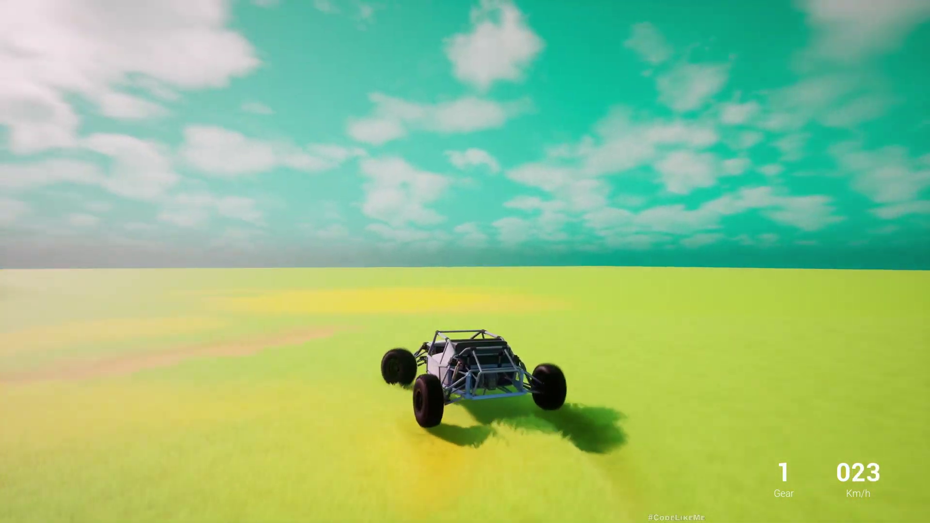
{"action": "key", "text": "w"}
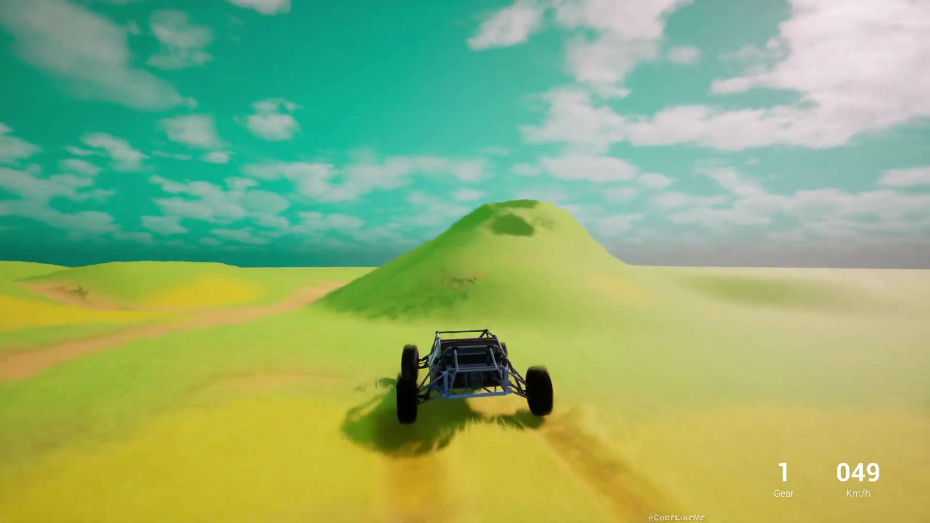
{"action": "key", "text": "d"}
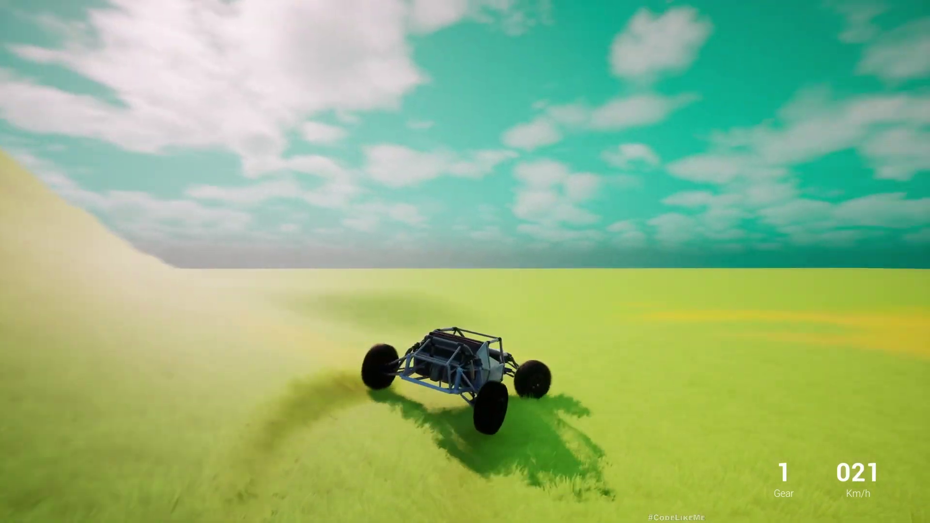
{"action": "key", "text": "w"}
{"action": "key", "text": "a"}
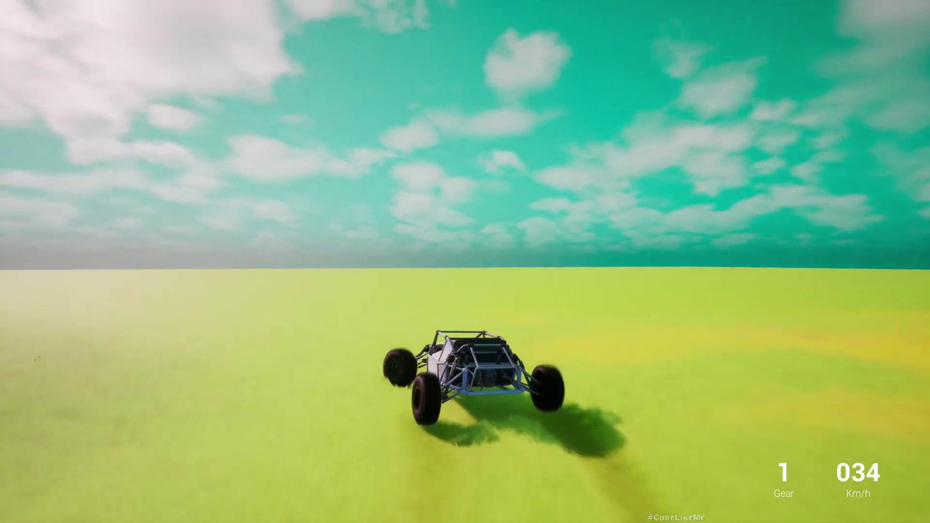
{"action": "key", "text": "Escape"}
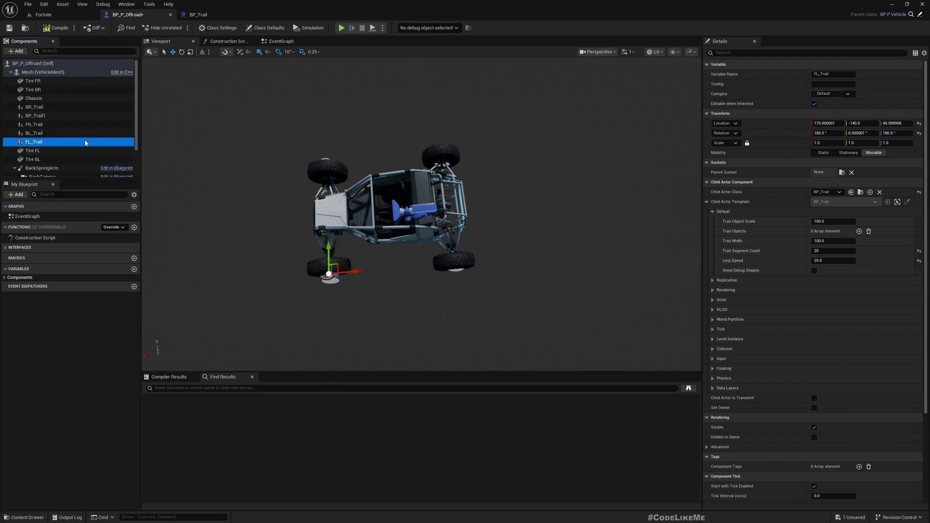
Step: Play the Fortnite level full screen with trail components on all four wheels and steer the car past the hills and across the dirt path
{"action": "left_click", "coordinate": [44, 15]}
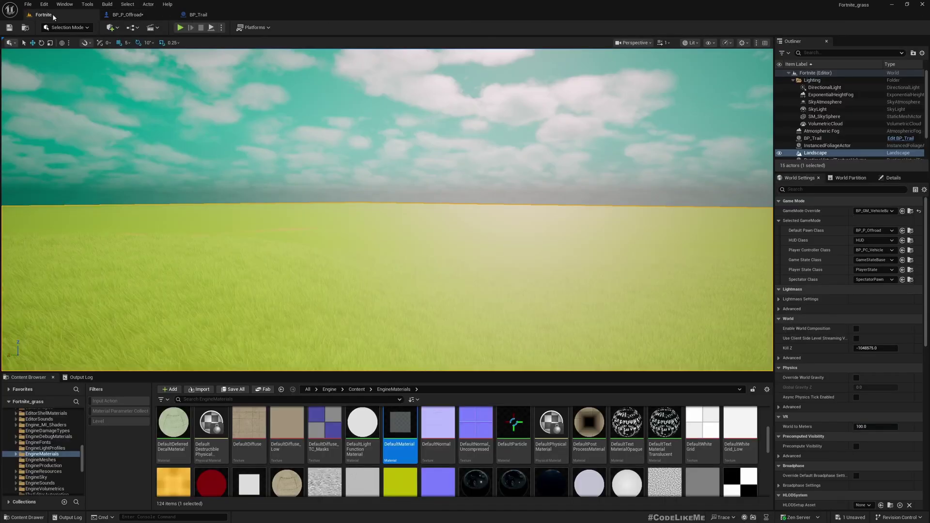
{"action": "key", "text": "F11"}
{"action": "key", "text": "alt+p"}
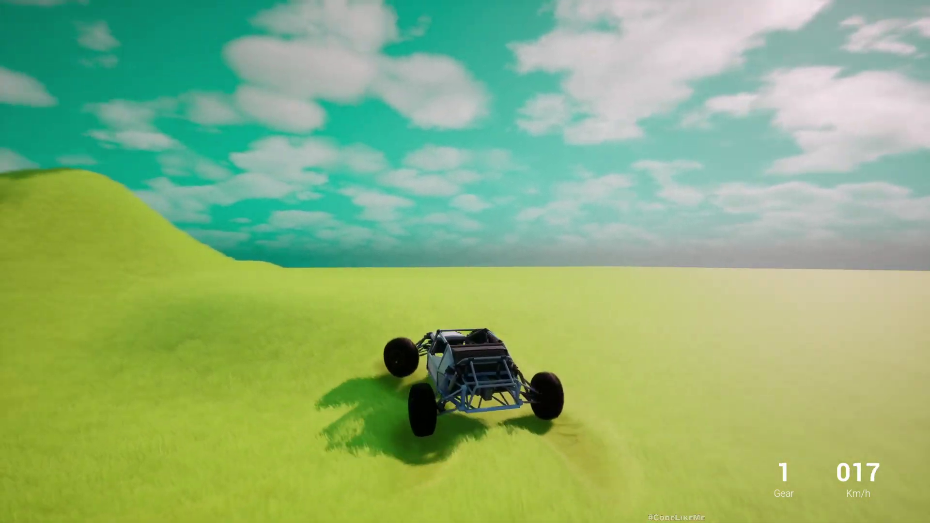
{"action": "key", "text": "w"}
{"action": "key", "text": "a"}
{"action": "key", "text": "w"}
{"action": "key", "text": "a"}
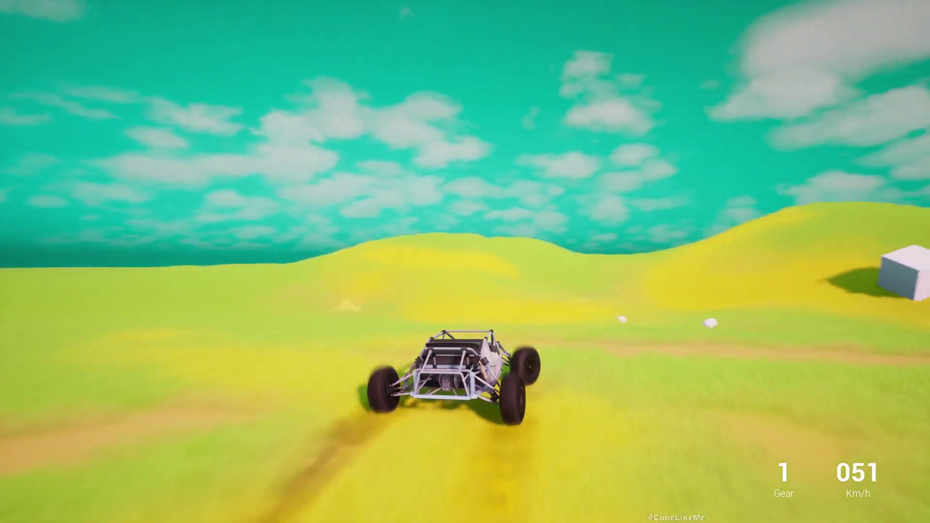
{"action": "key", "text": "d"}
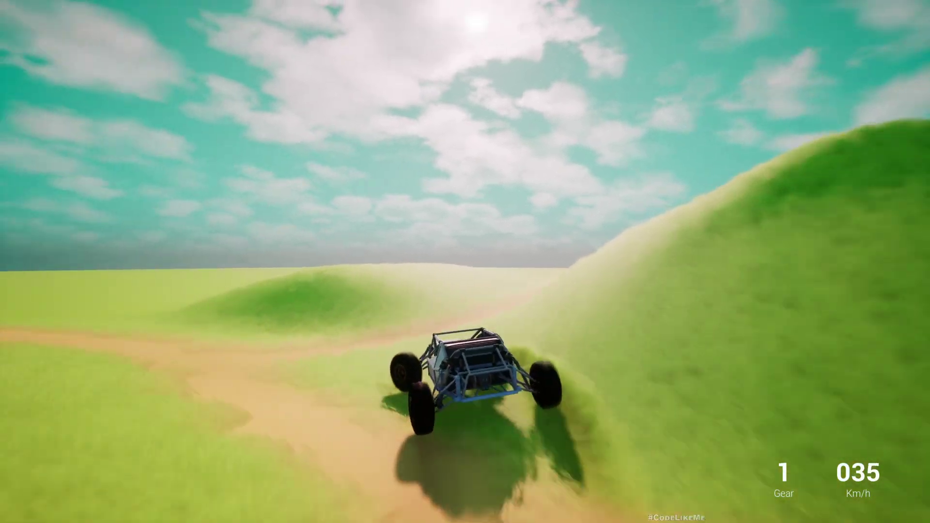
{"action": "key", "text": "w"}
{"action": "key", "text": "a"}
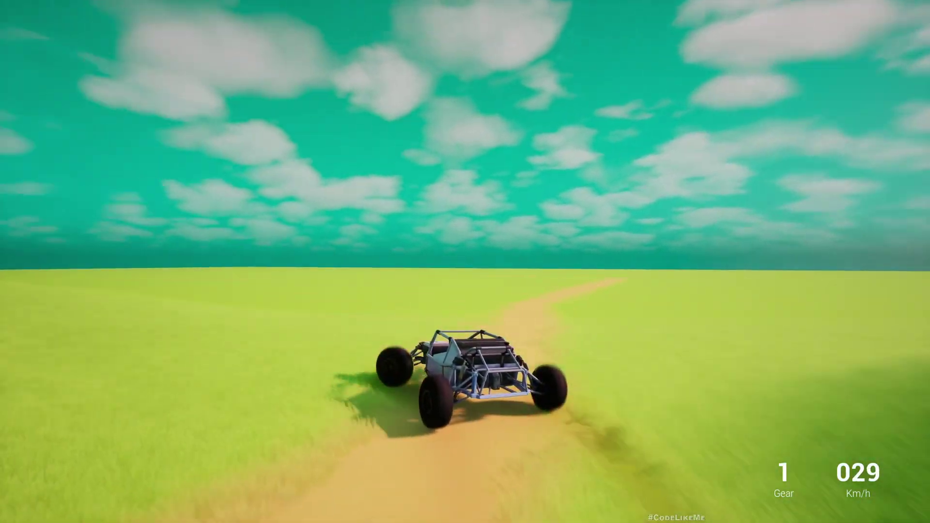
Step: Drive the car off the dirt path onto the grass, reverse it along the hillside, and bring it back onto the path
{"action": "key", "text": "w"}
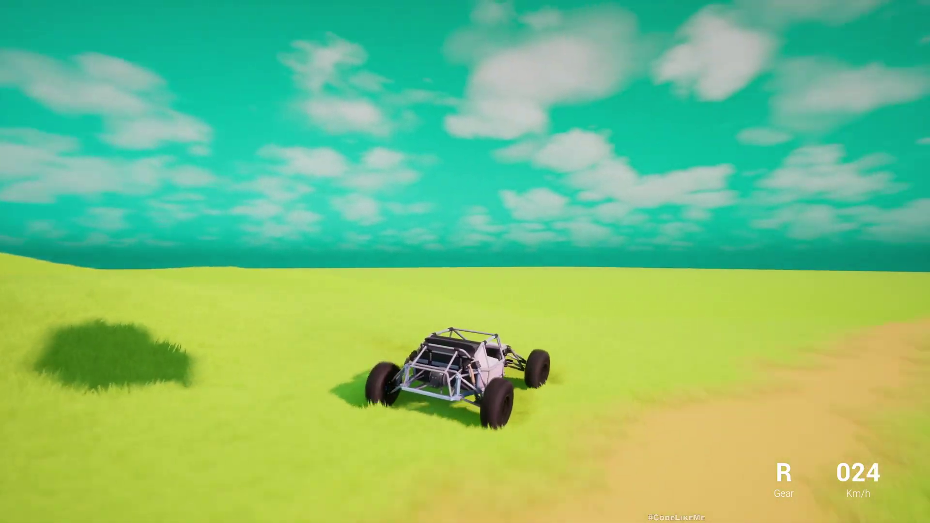
{"action": "key", "text": "s"}
{"action": "key", "text": "d"}
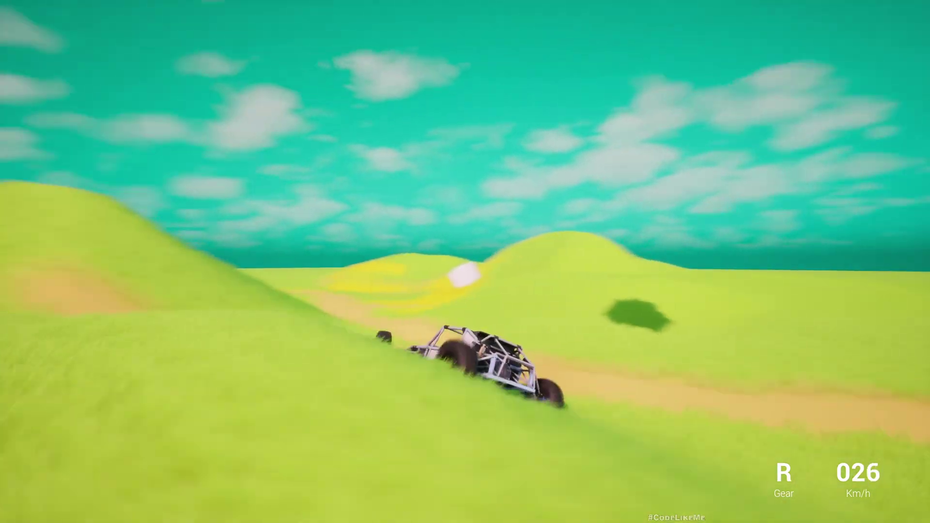
{"action": "key", "text": "s"}
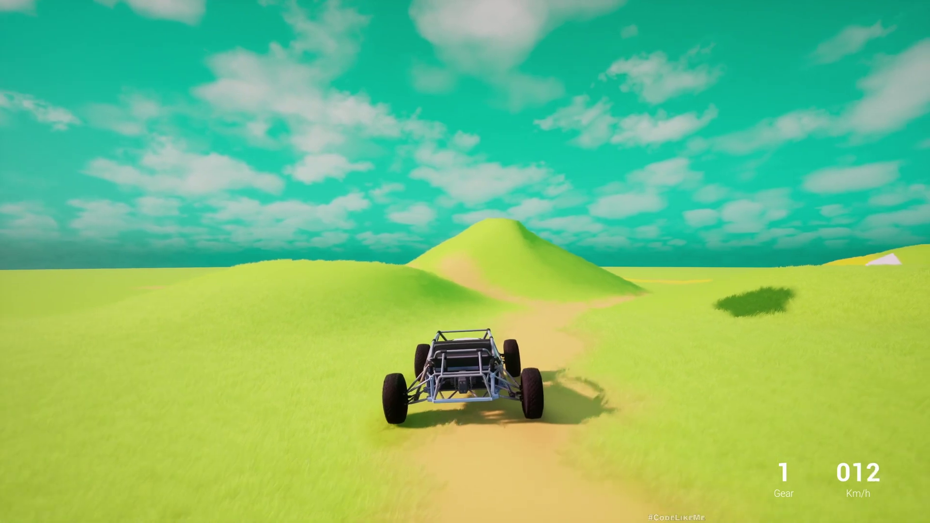
{"action": "key", "text": "d"}
{"action": "key", "text": "w"}
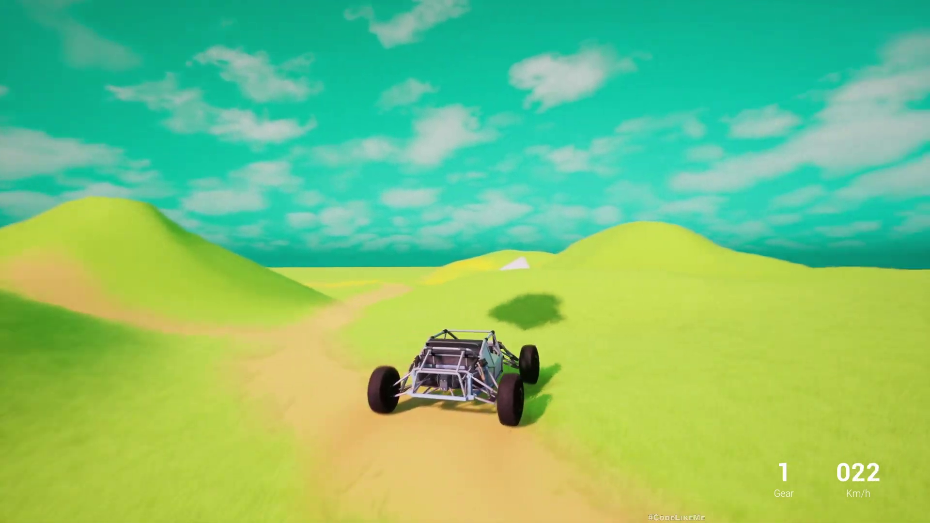
Step: Drive the car from the dirt path over the grassy rise toward the white cube to check the four-wheel trails on uneven ground
{"action": "key", "text": "w"}
{"action": "key", "text": "a"}
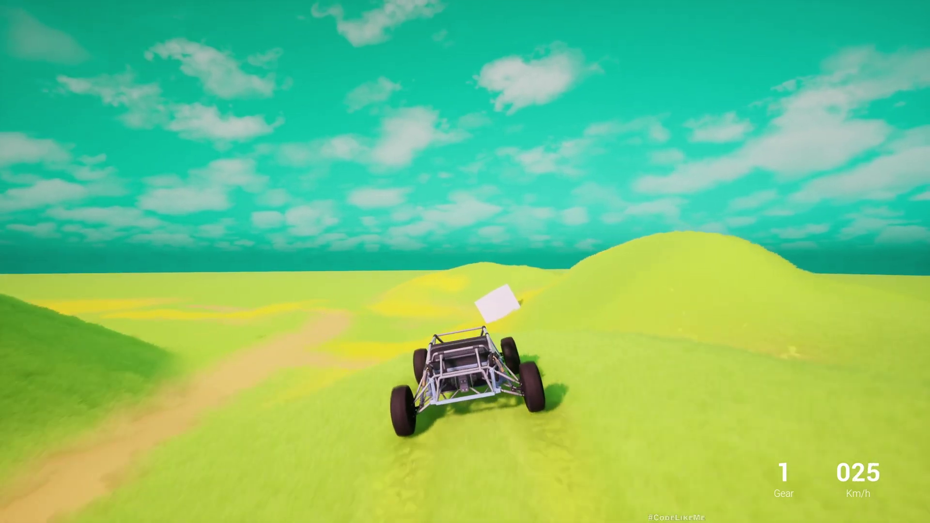
{"action": "key", "text": "w"}
{"action": "key", "text": "a"}
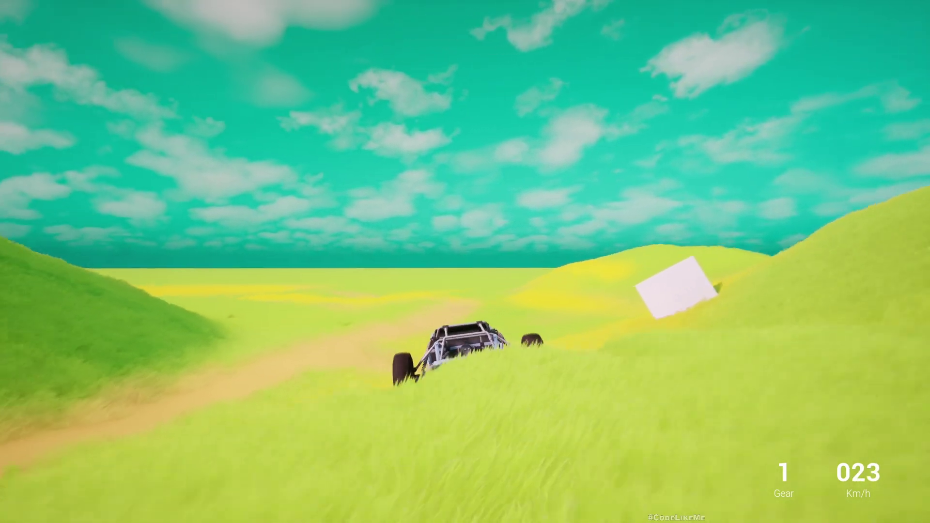
{"action": "key", "text": "a"}
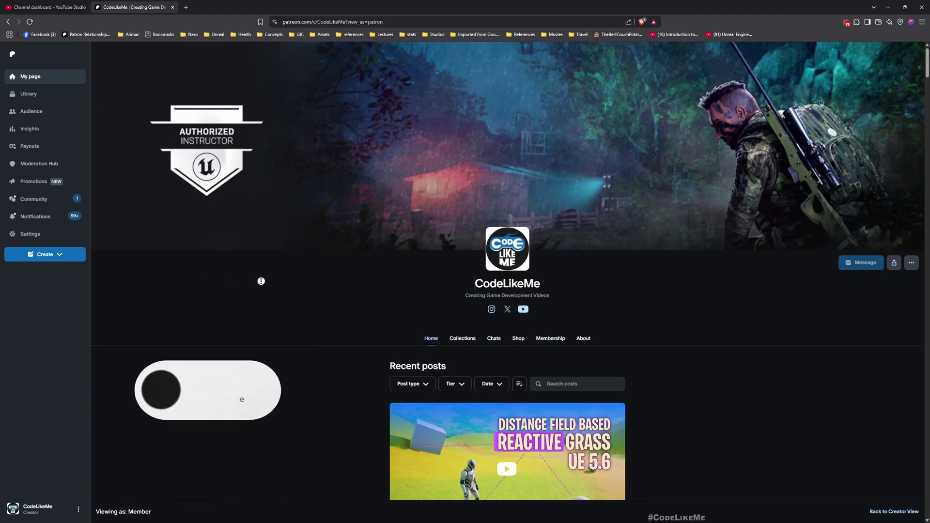
Step: Switch to the CodeLikeMe Patreon page in the browser and look through the recent posts, from the reactive grass post to the cooking game tutorials
{"action": "scroll", "coordinate": [266, 301], "scroll_direction": "down", "scroll_amount": 2}
{"action": "scroll", "coordinate": [507, 267], "scroll_direction": "down", "scroll_amount": 5}
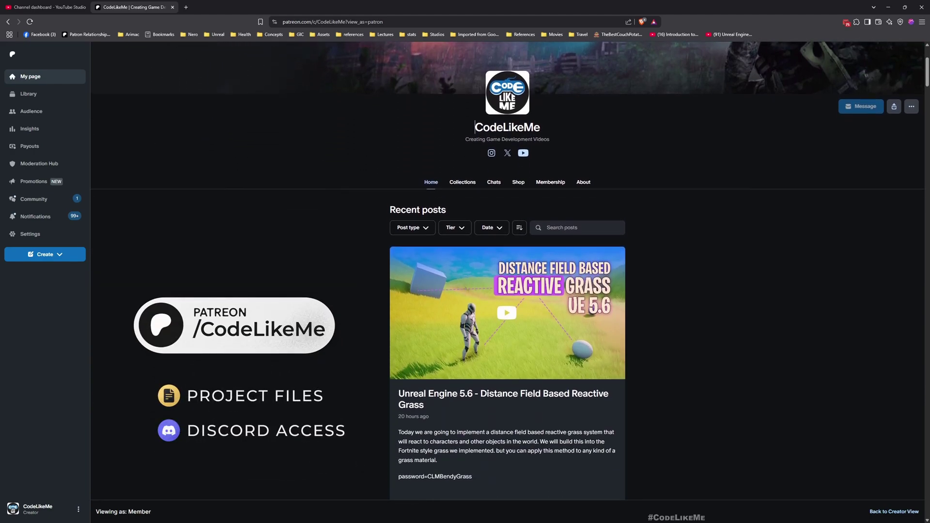
{"action": "scroll", "coordinate": [507, 266], "scroll_direction": "down", "scroll_amount": 6}
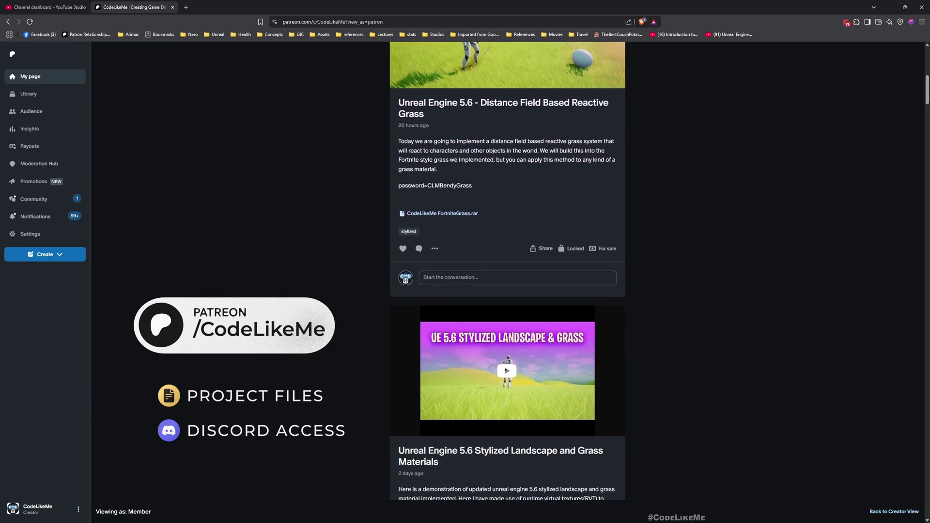
{"action": "scroll", "coordinate": [507, 266], "scroll_direction": "down", "scroll_amount": 6}
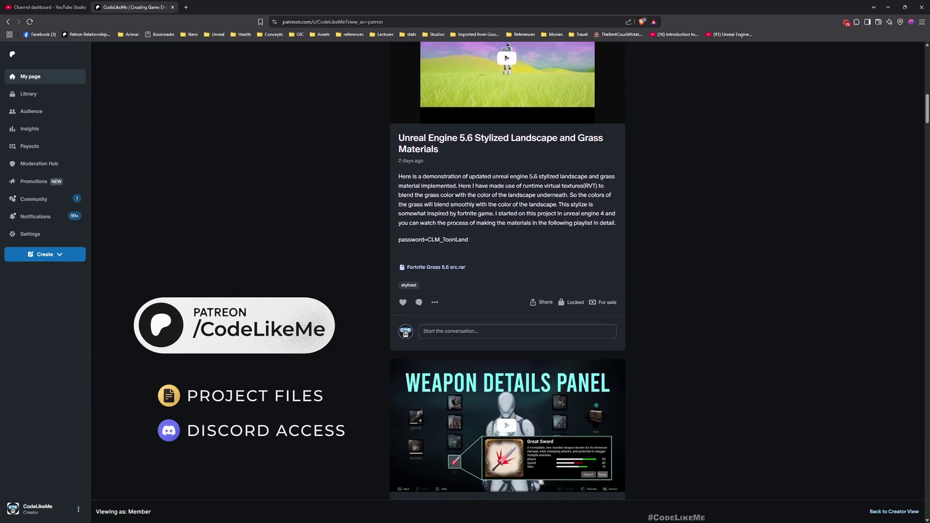
{"action": "scroll", "coordinate": [507, 266], "scroll_direction": "down", "scroll_amount": 6}
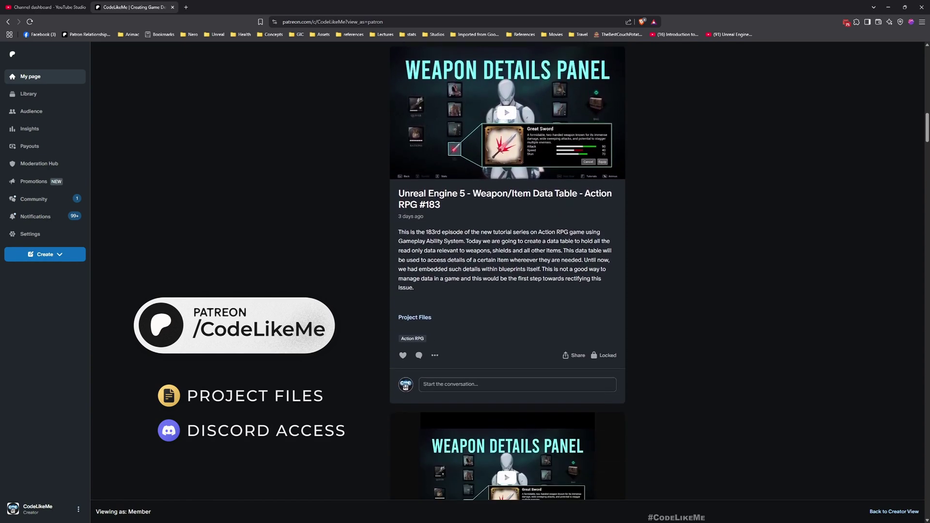
{"action": "scroll", "coordinate": [284, 487], "scroll_direction": "down", "scroll_amount": 6}
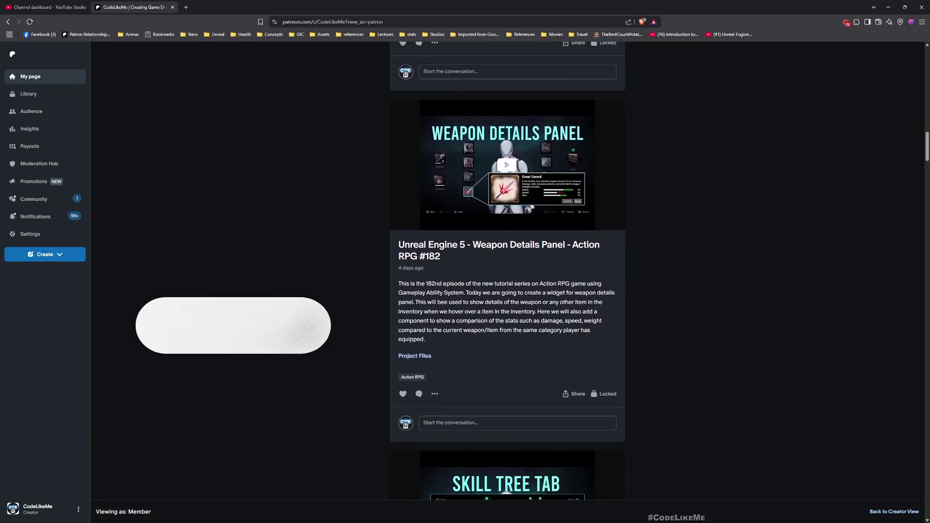
{"action": "scroll", "coordinate": [265, 307], "scroll_direction": "down", "scroll_amount": 6}
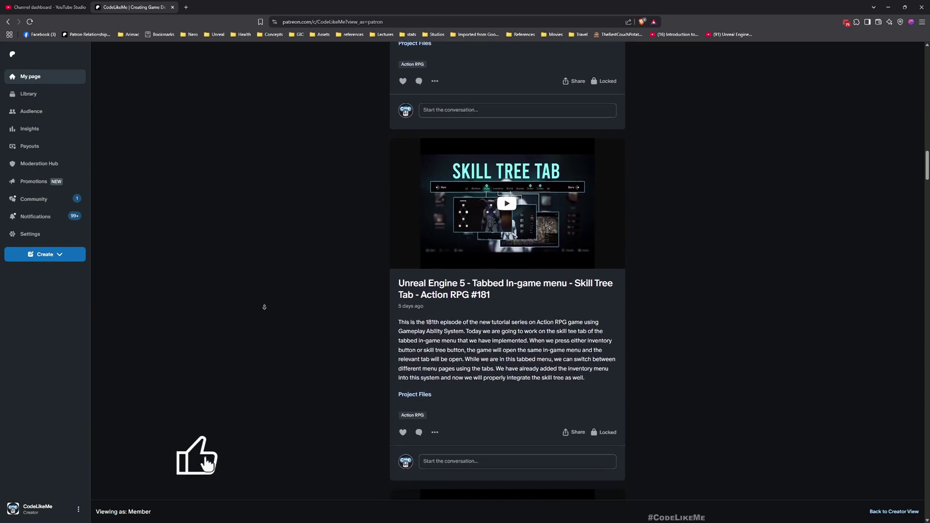
{"action": "scroll", "coordinate": [265, 307], "scroll_direction": "down", "scroll_amount": 6}
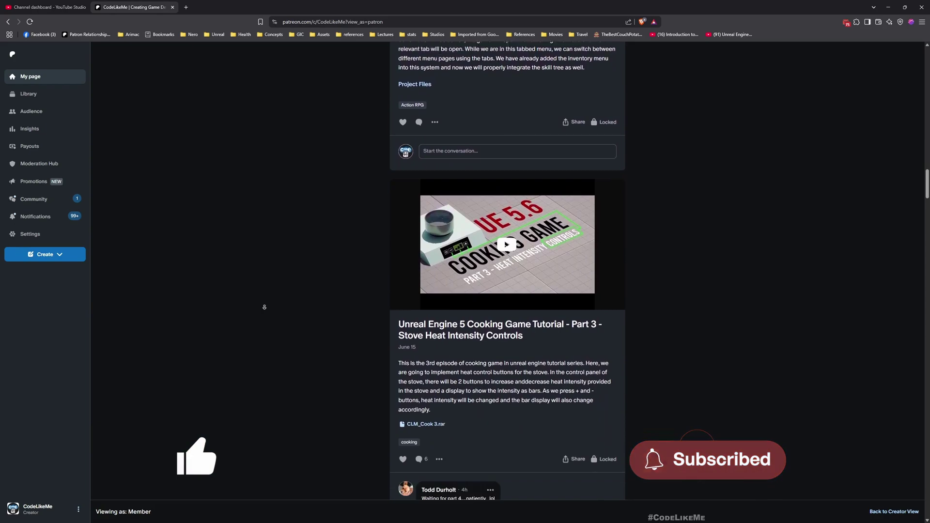
{"action": "scroll", "coordinate": [265, 307], "scroll_direction": "down", "scroll_amount": 2}
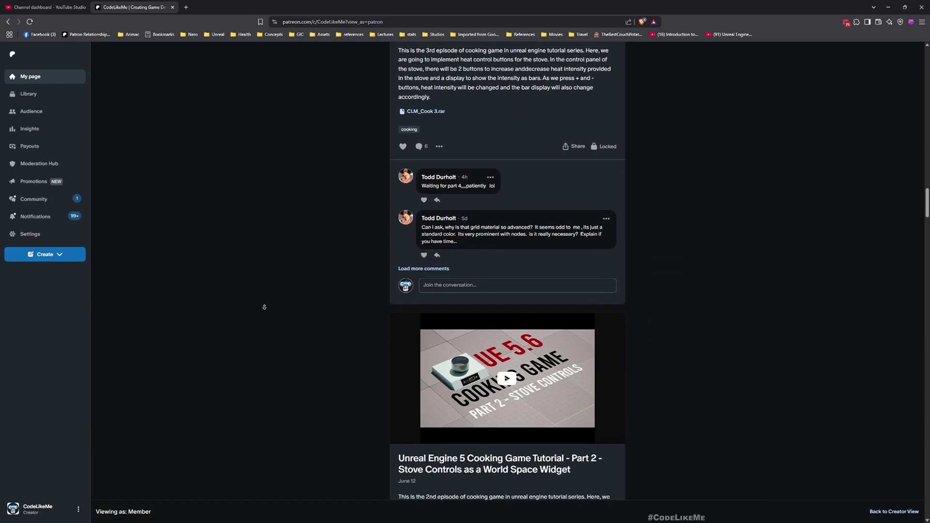